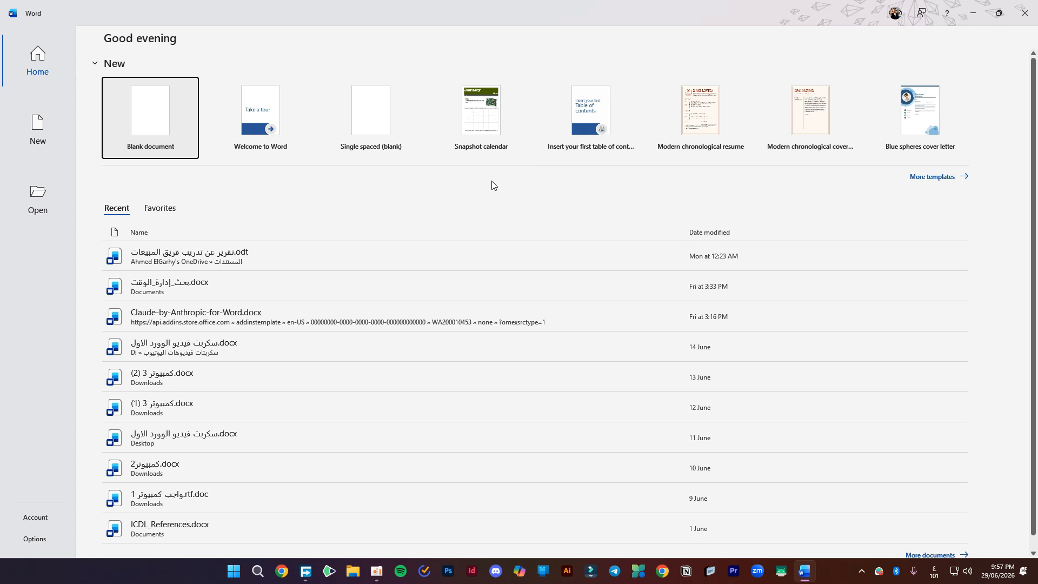
# - Preview the template gallery, then turn on the Windows magnifier and dismiss its update notes
pyautogui.click(934, 177)
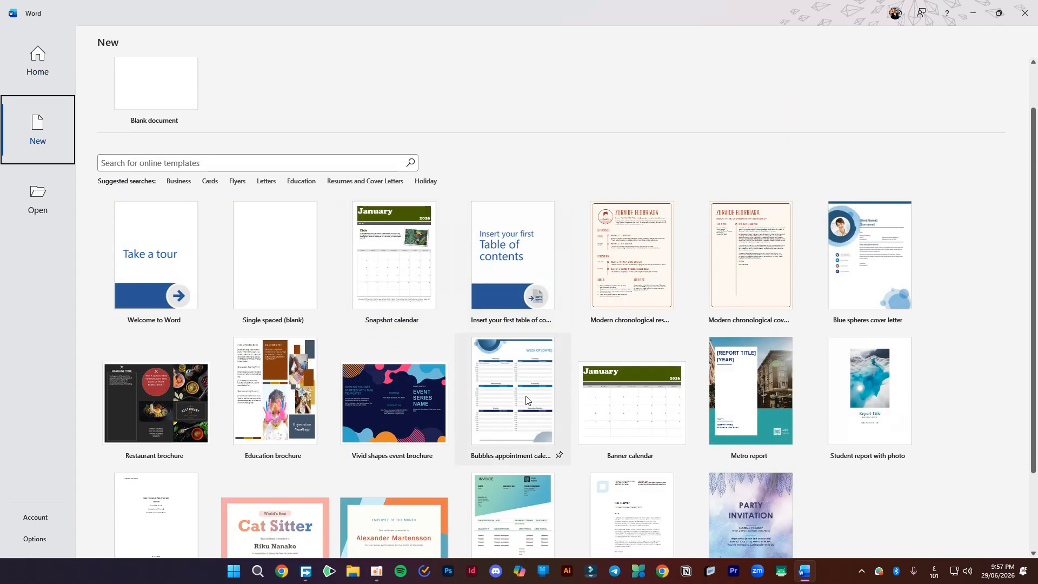
pyautogui.click(49, 58)
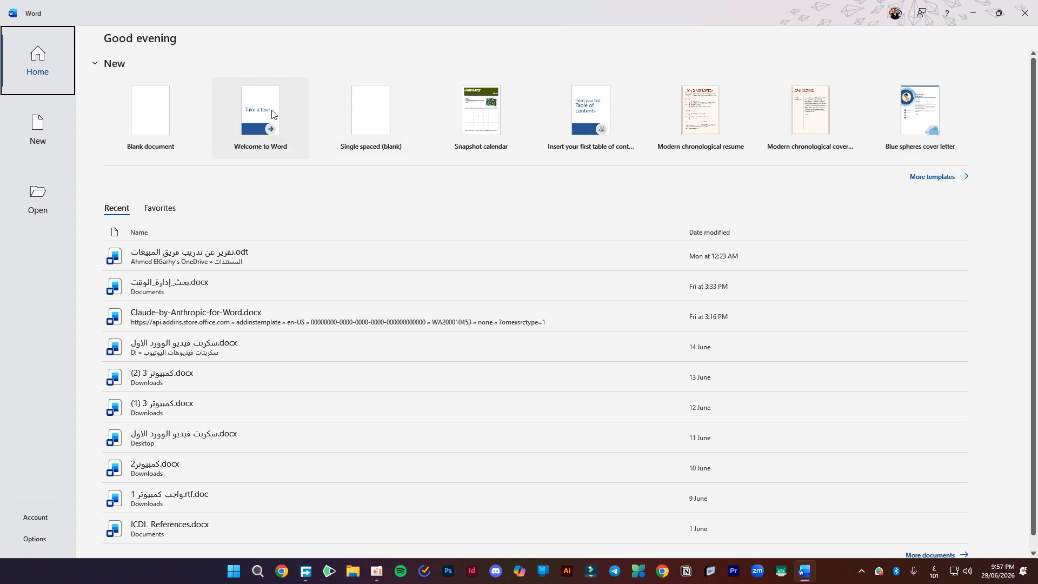
pyautogui.press('super+plus')
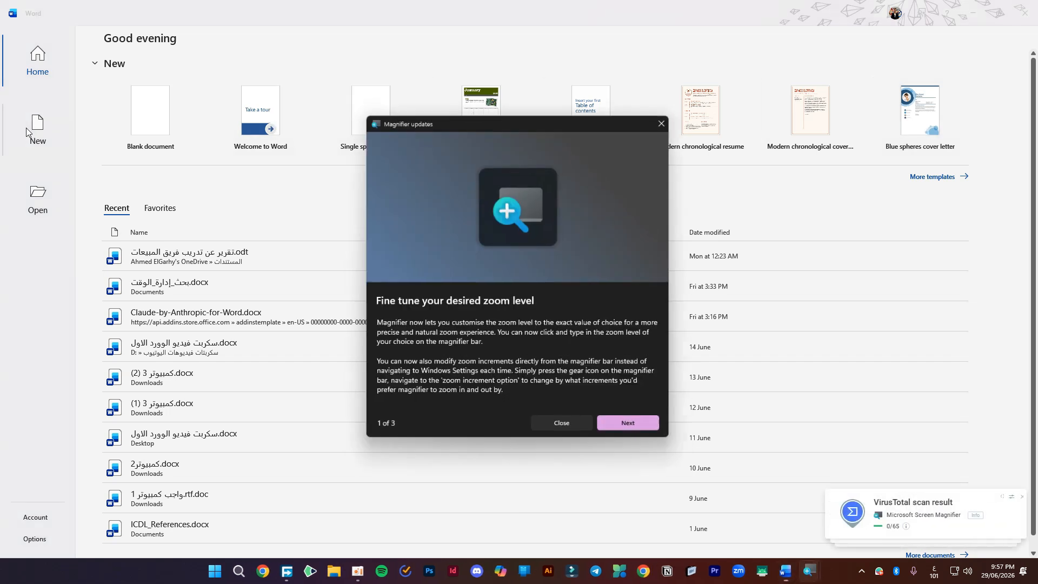
pyautogui.click(636, 428)
pyautogui.click(638, 431)
pyautogui.click(636, 430)
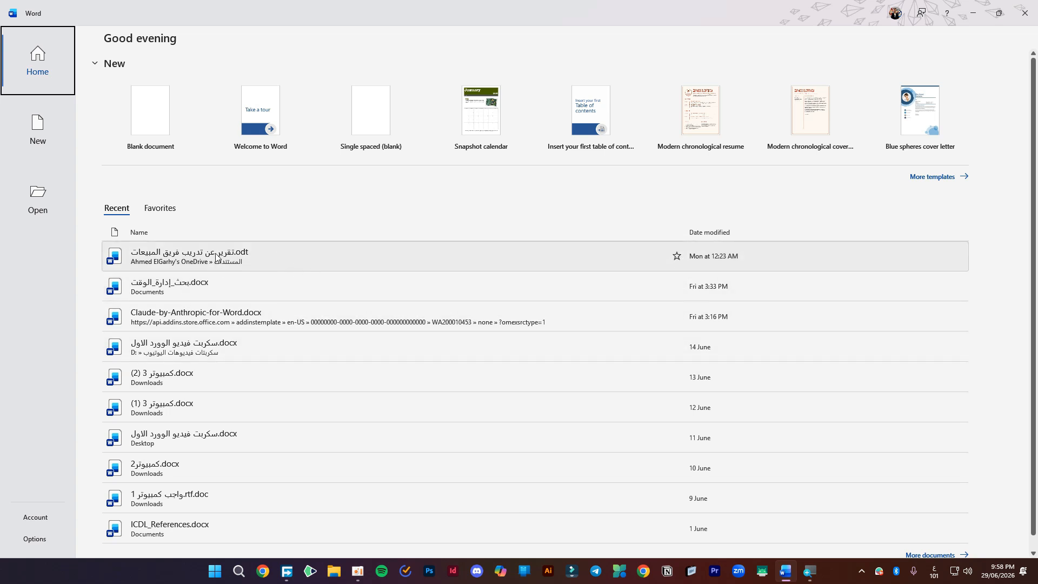
# - Pin the most recent .odt report to Favorites and start a blank document
pyautogui.click(680, 257)
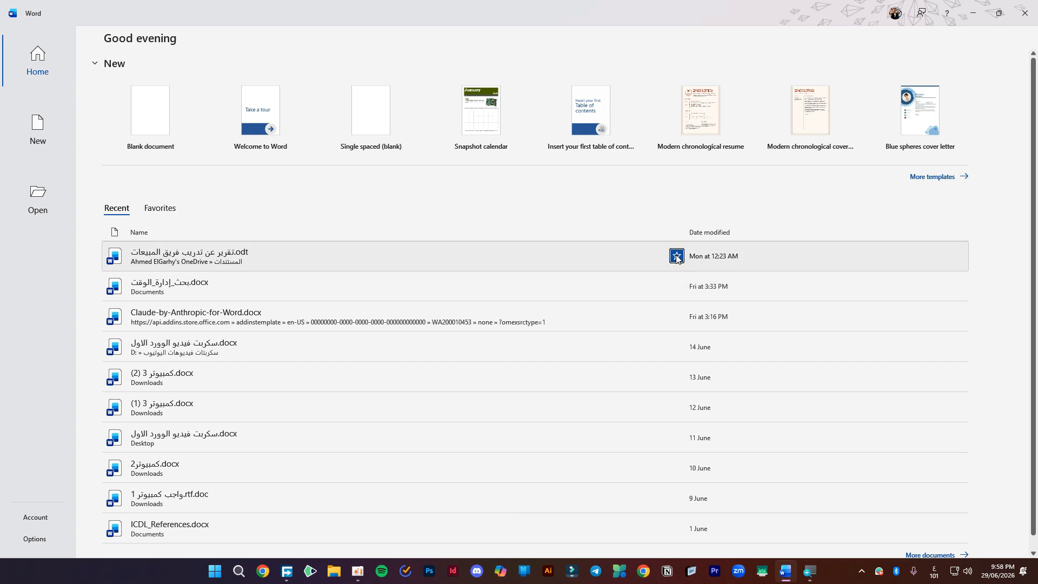
pyautogui.click(169, 213)
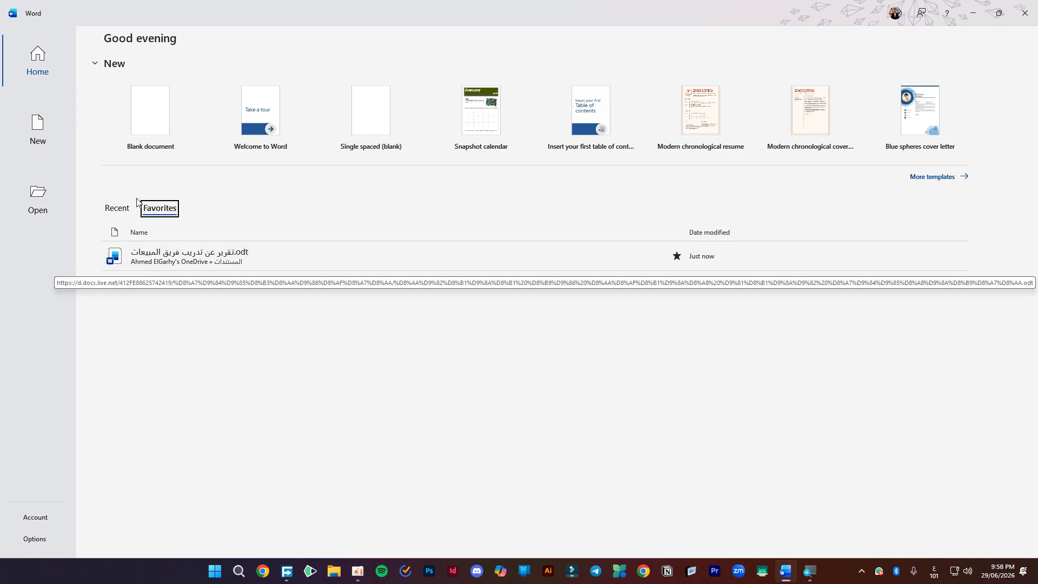
pyautogui.click(157, 130)
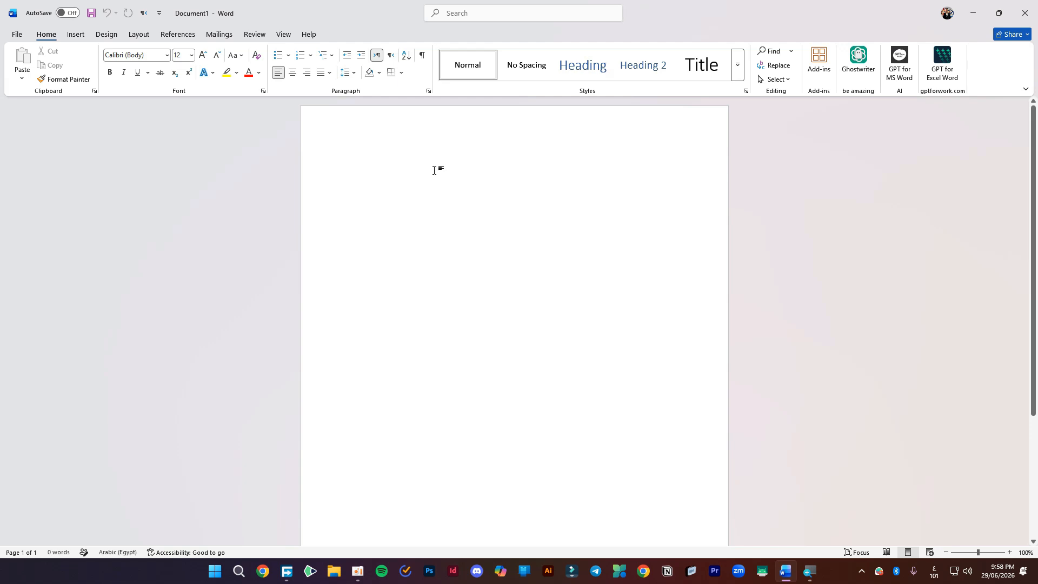
# - Enter =rand(4) on the blank page to generate four paragraphs of sample text
pyautogui.hotkey('alt', 'shift')
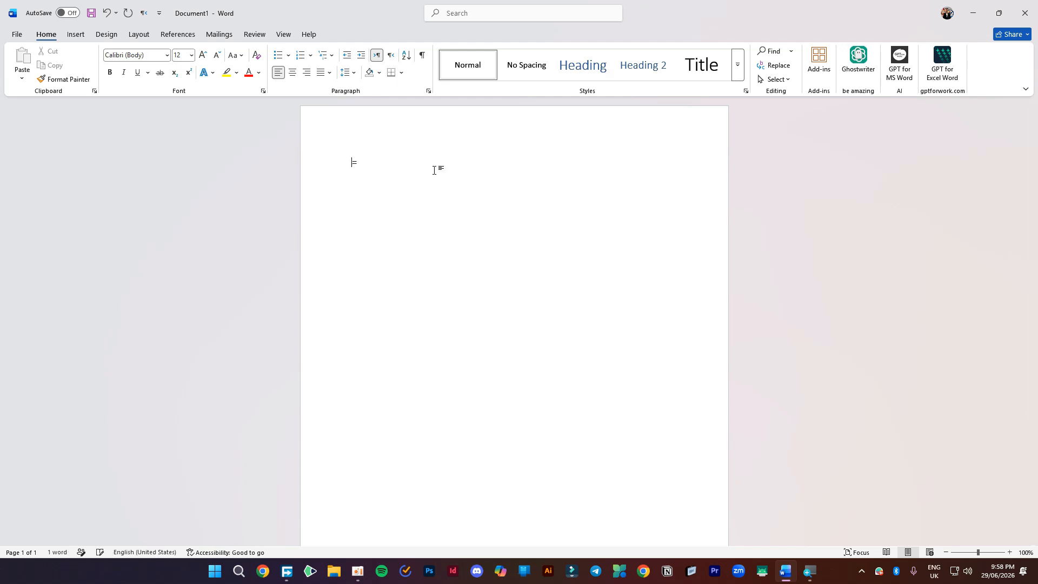
pyautogui.write('=rand(3')
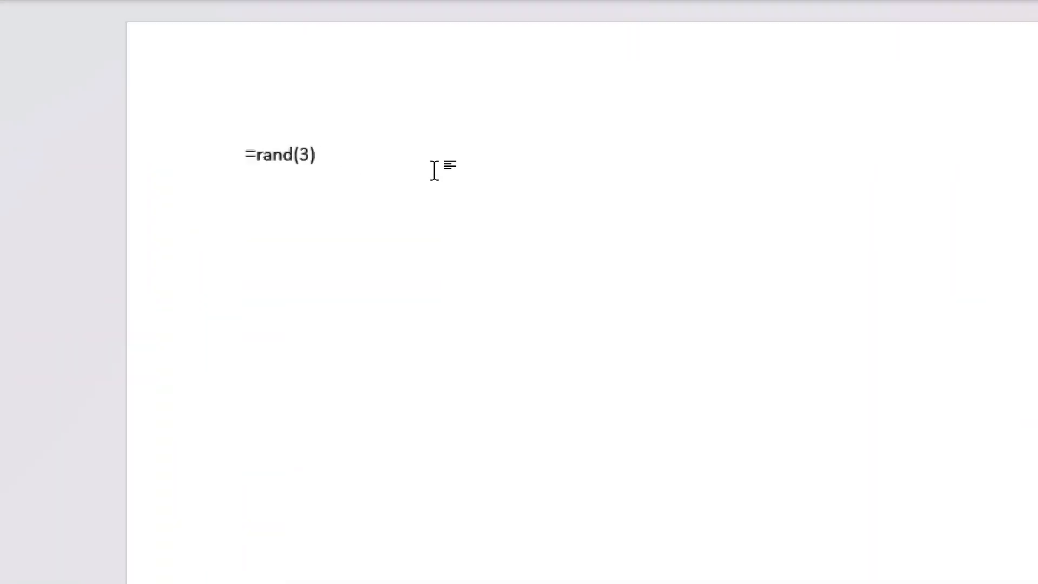
pyautogui.press('Left')
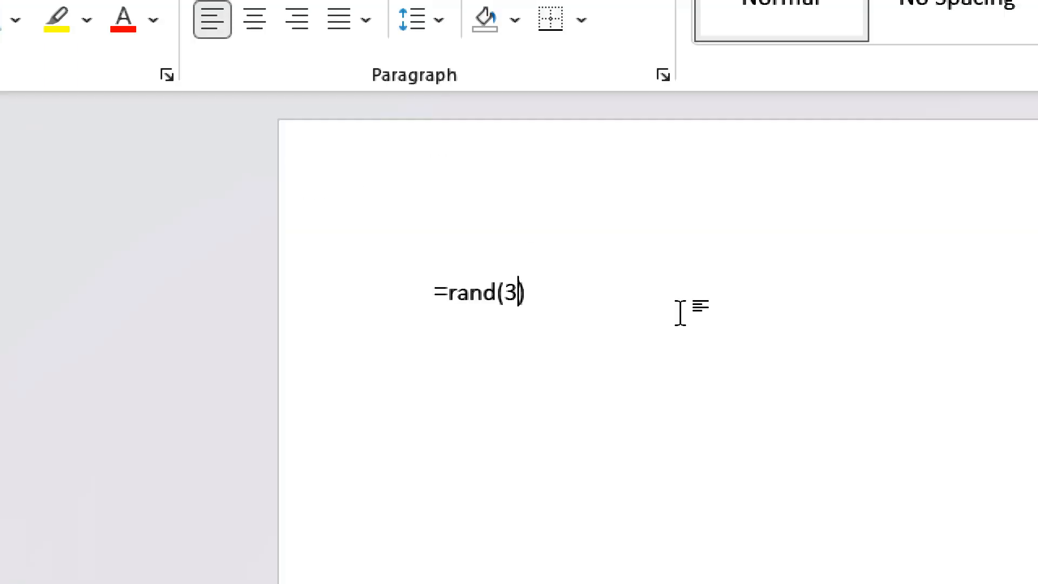
pyautogui.press('BackSpace')
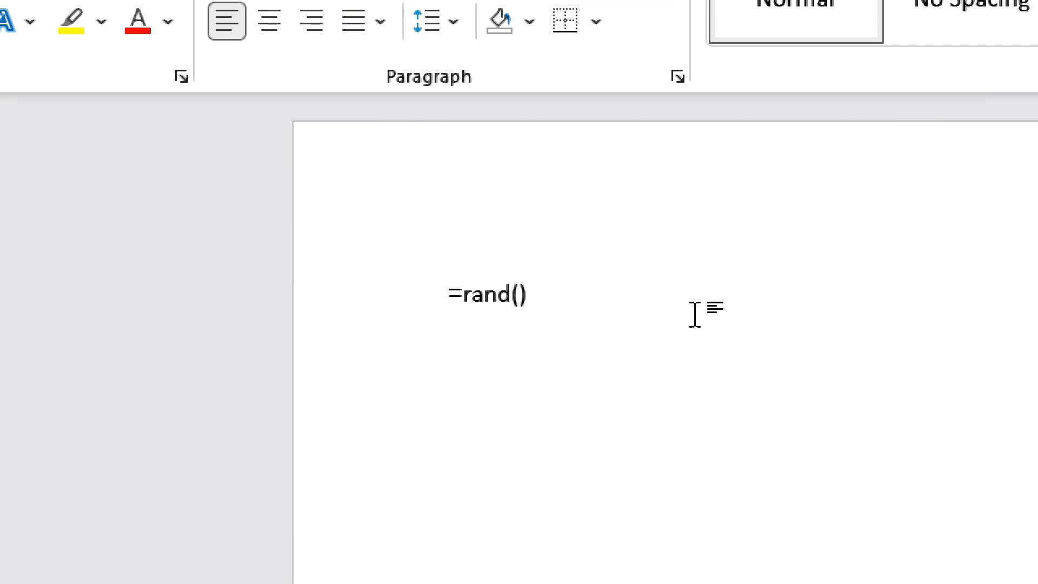
pyautogui.write('1')
pyautogui.press('BackSpace')
pyautogui.write('5')
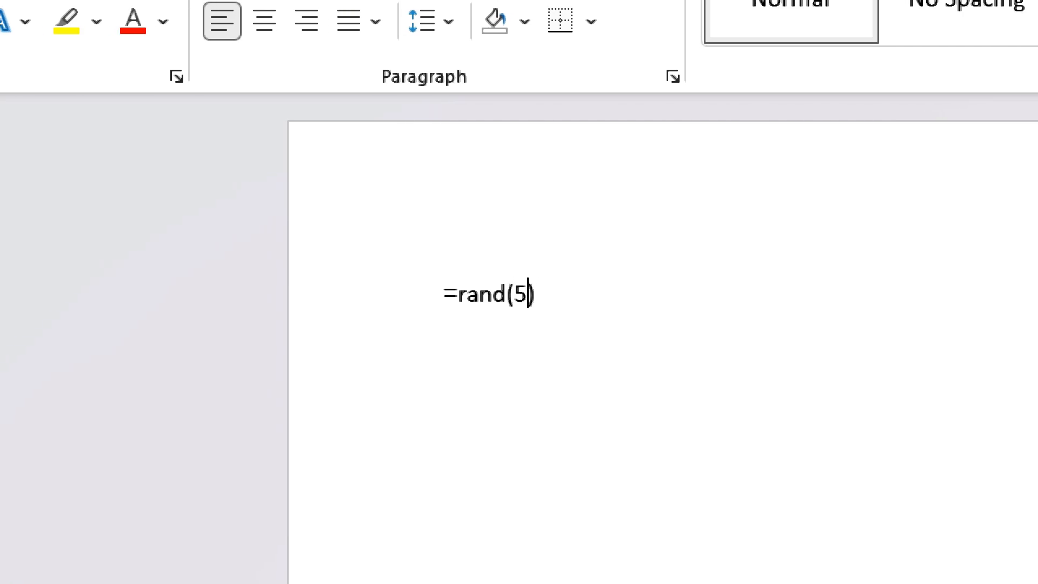
pyautogui.press('BackSpace')
pyautogui.write('4')
pyautogui.press('End')
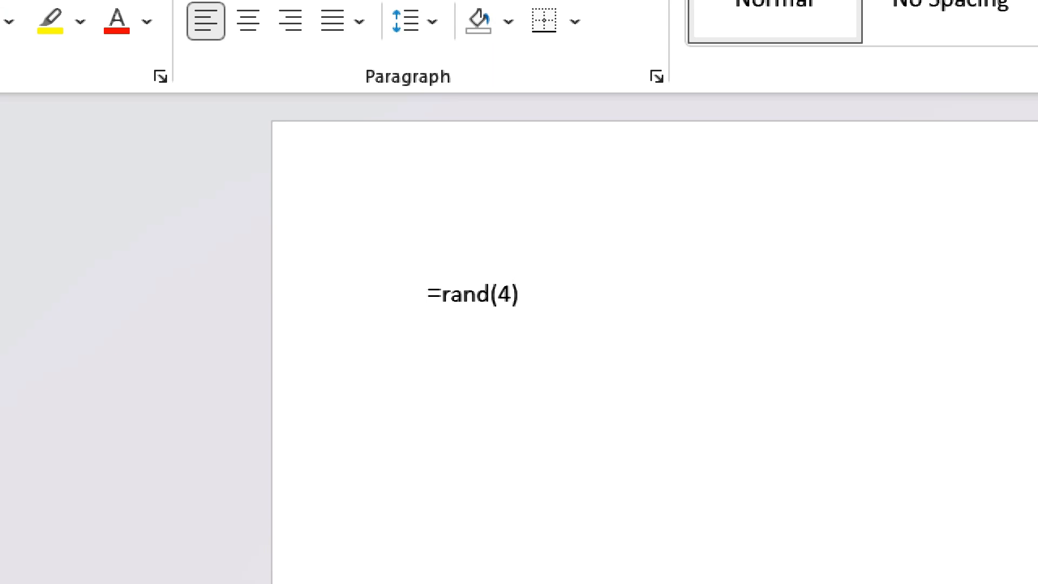
pyautogui.press('Return')
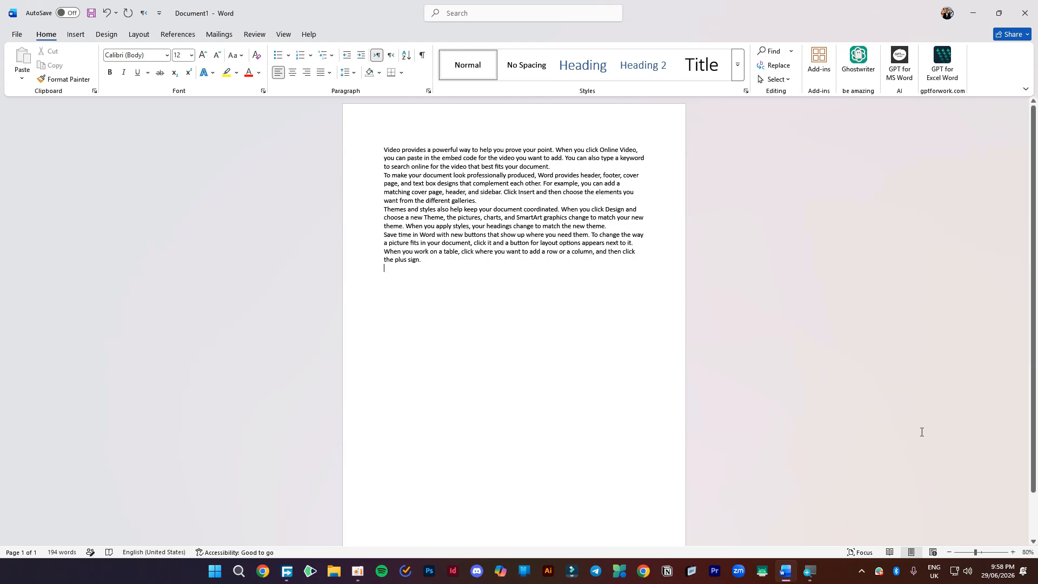
# - Set the page zoom to 100% with the status-bar zoom controls and return to the top
pyautogui.click(1014, 554)
pyautogui.click(1014, 553)
pyautogui.click(1015, 553)
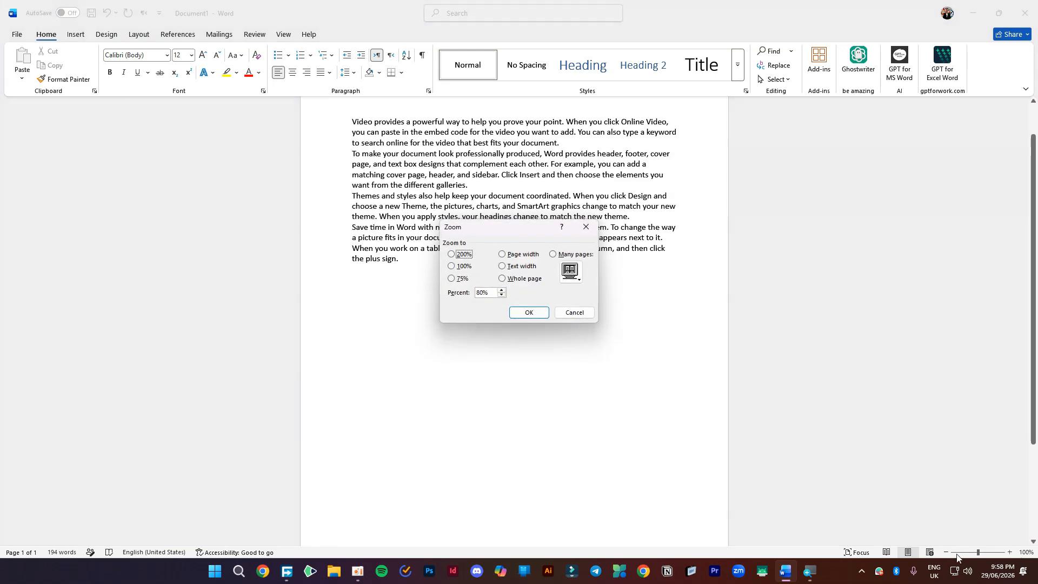
pyautogui.click(587, 226)
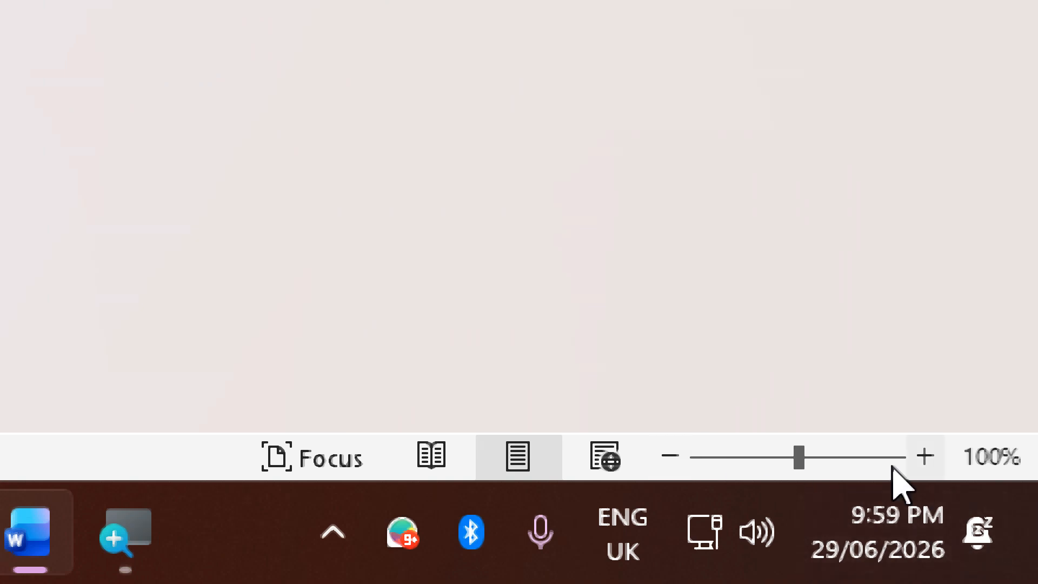
pyautogui.click(666, 457)
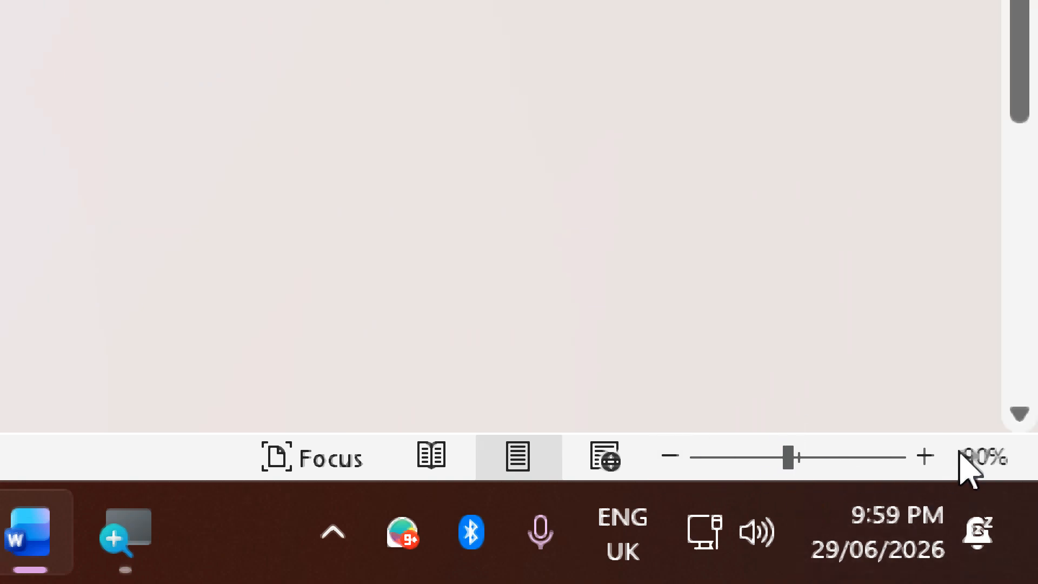
pyautogui.click(926, 457)
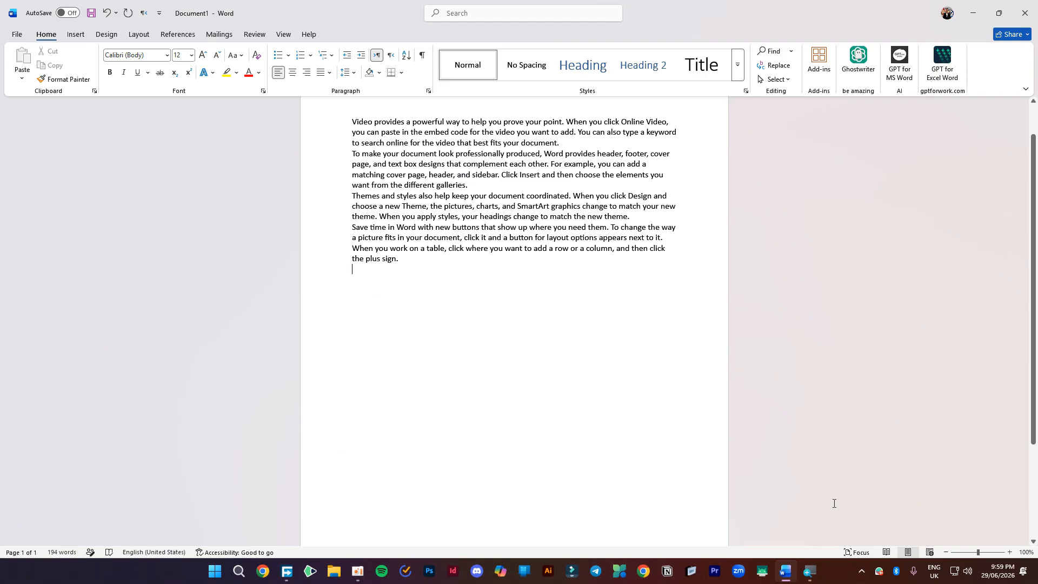
pyautogui.scroll(2, 569, 211)
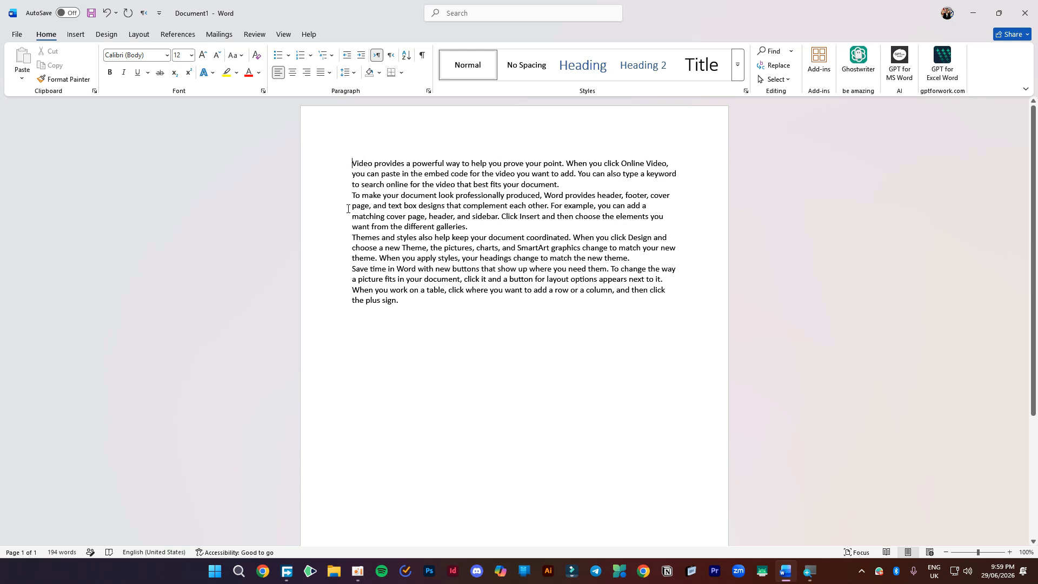
# - Try selecting lines, the word 'Video' and the whole first paragraph
pyautogui.click(307, 165)
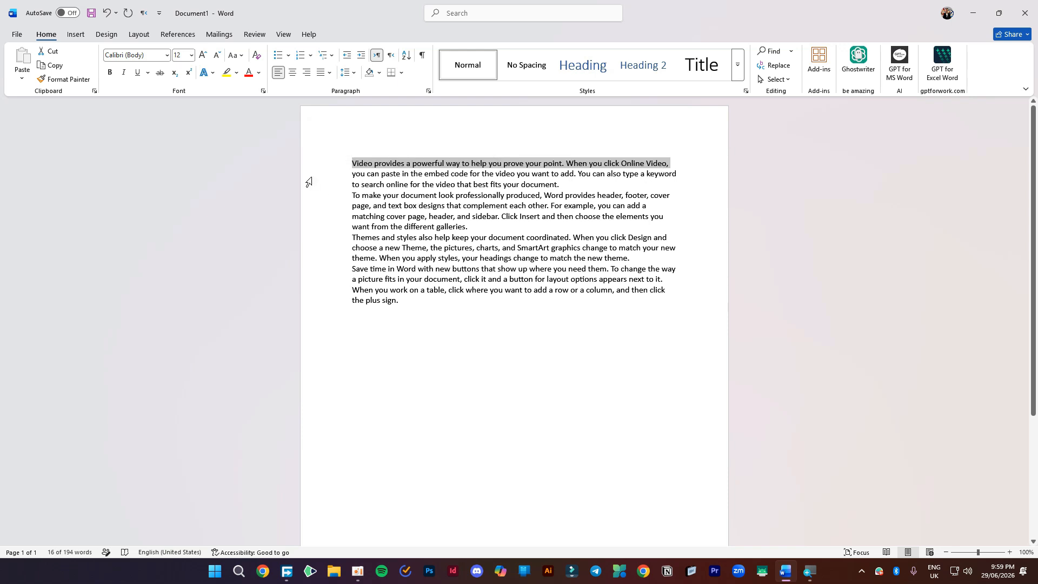
pyautogui.moveTo(318, 165); pyautogui.dragTo(315, 216)
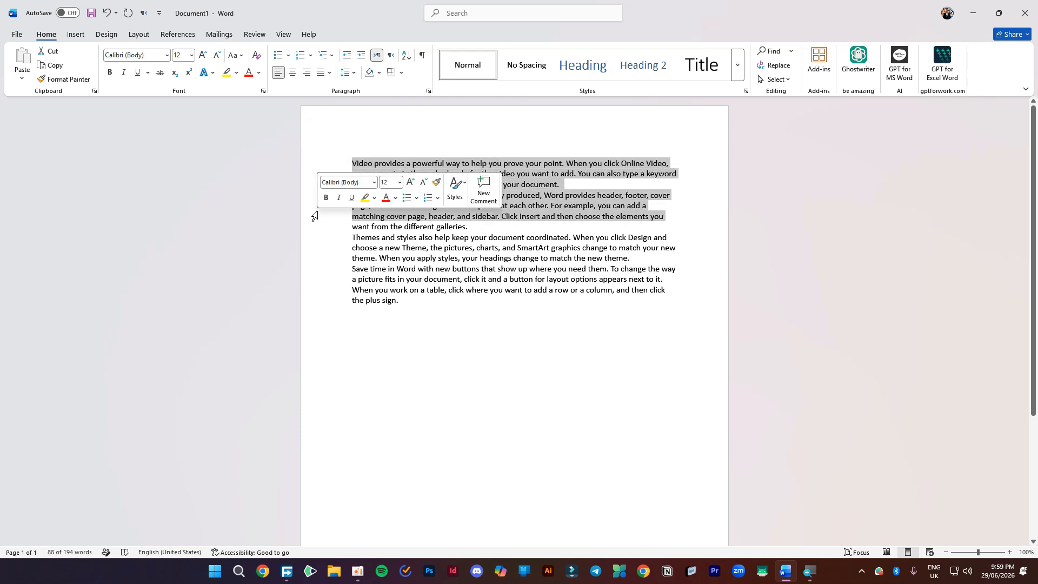
pyautogui.doubleClick(362, 163)
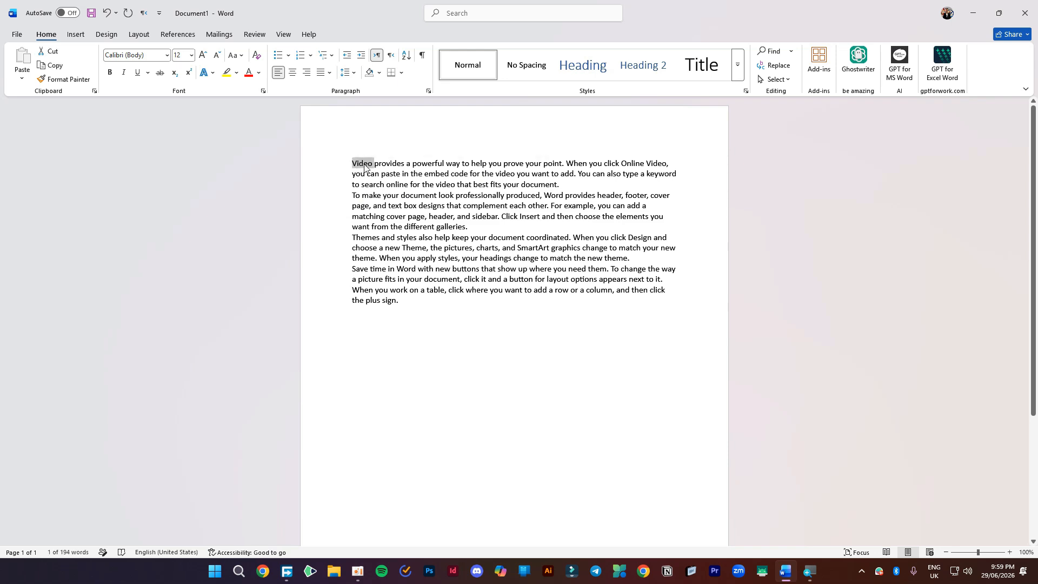
pyautogui.tripleClick(365, 167)
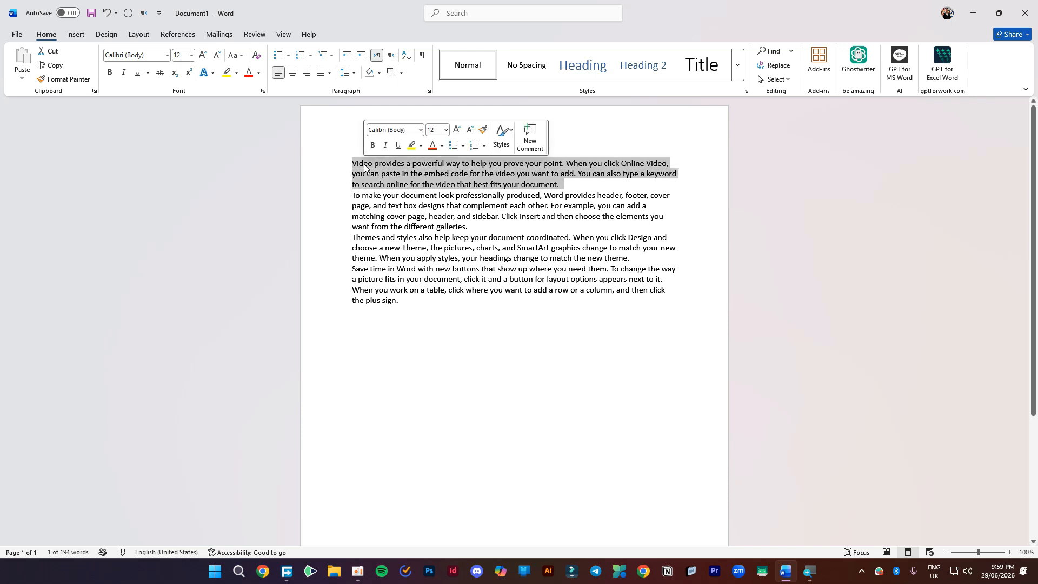
pyautogui.tripleClick(362, 167)
pyautogui.doubleClick(362, 167)
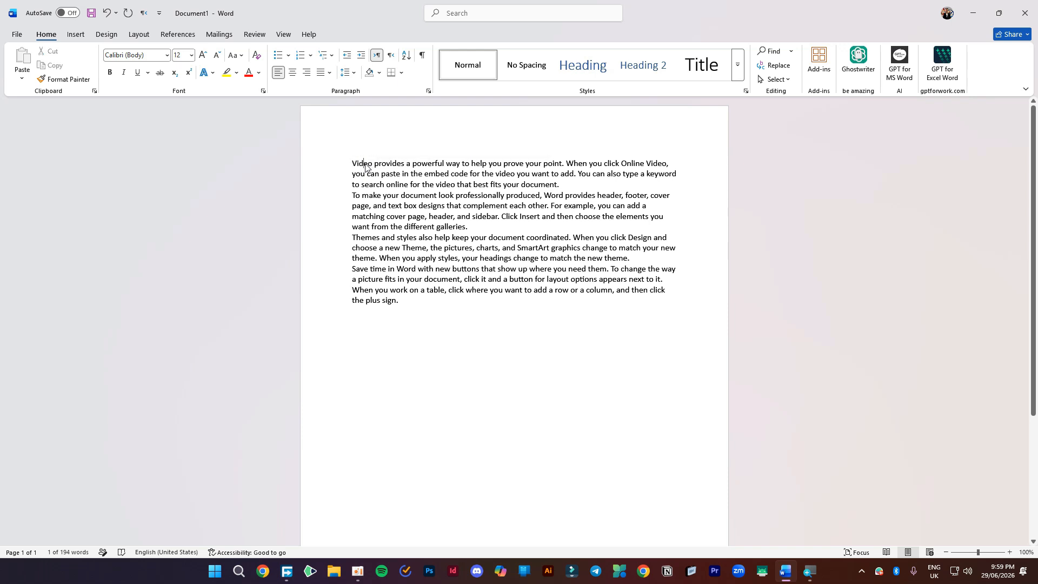
pyautogui.tripleClick(366, 167)
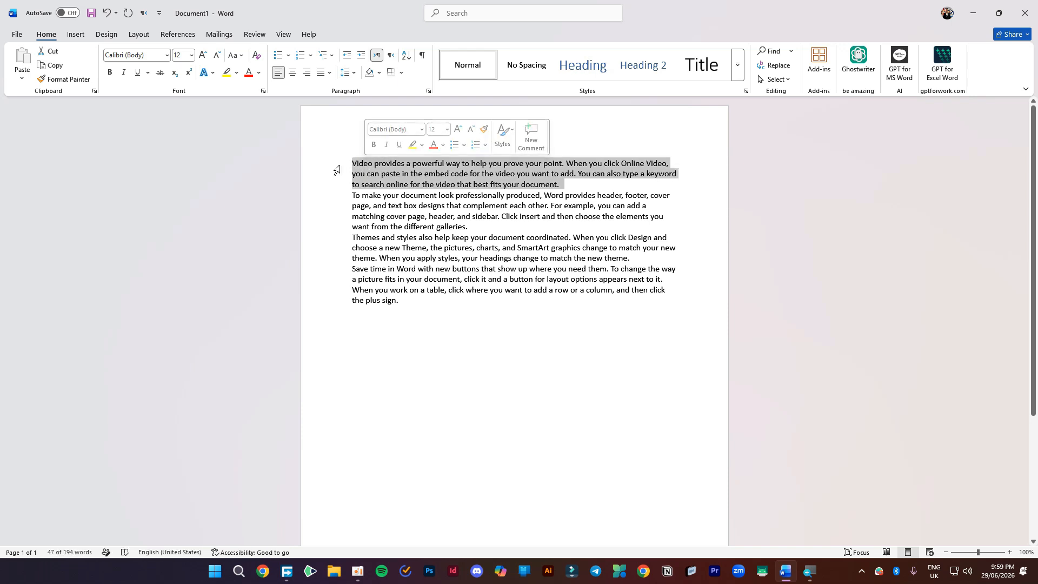
# - Select individual lines from the margin, then select just 'Video' at the text start
pyautogui.click(320, 168)
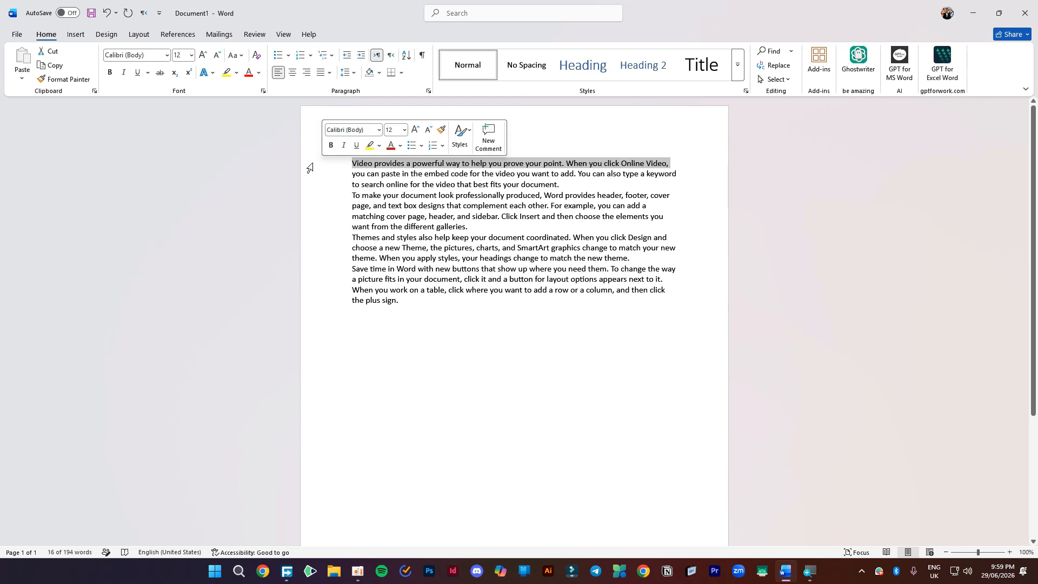
pyautogui.click(323, 186)
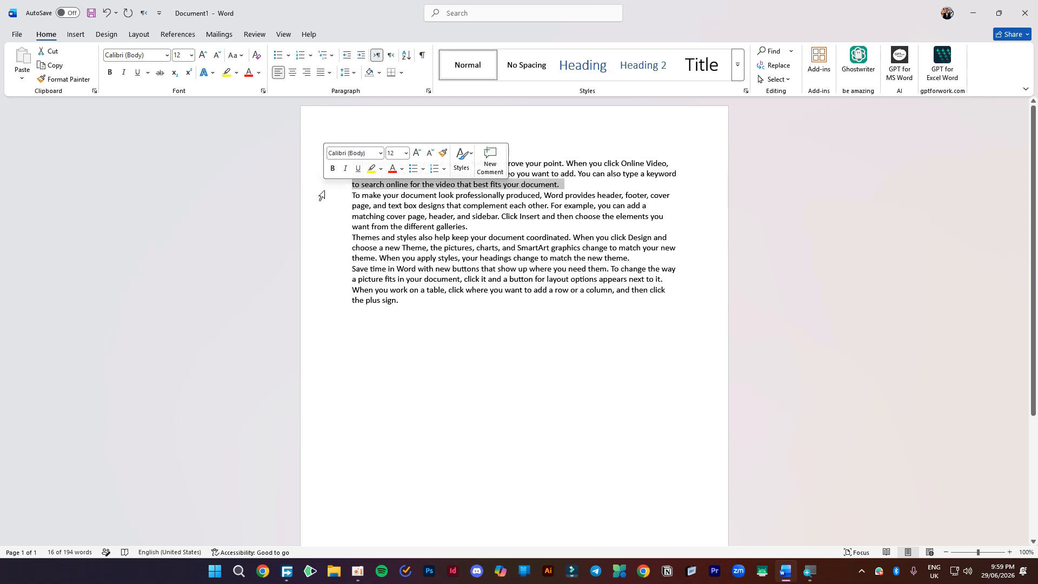
pyautogui.click(322, 216)
pyautogui.click(322, 259)
pyautogui.click(322, 280)
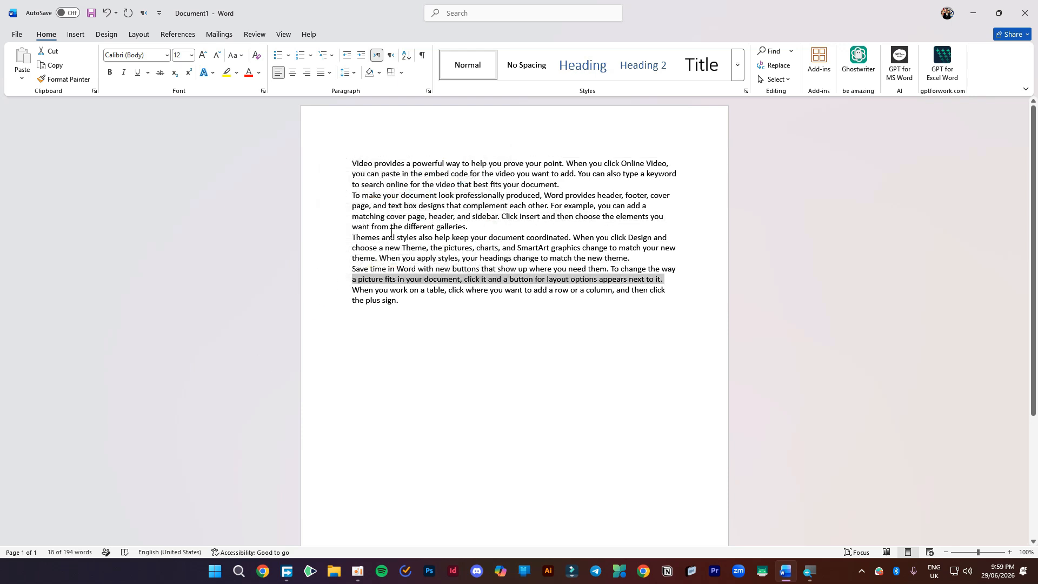
pyautogui.click(441, 183)
pyautogui.scroll(1, 367, 162)
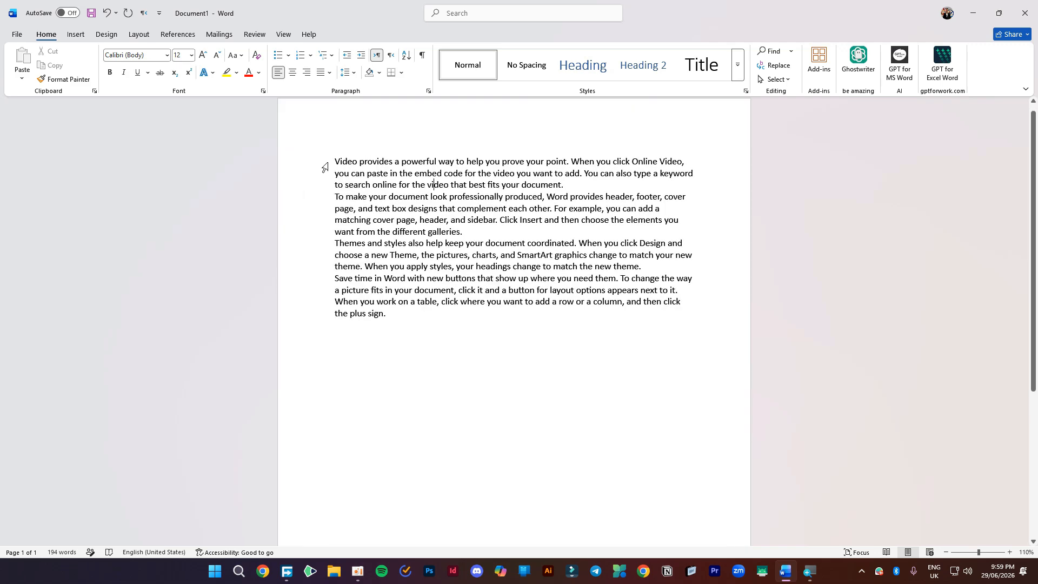
pyautogui.moveTo(335, 161); pyautogui.dragTo(358, 162)
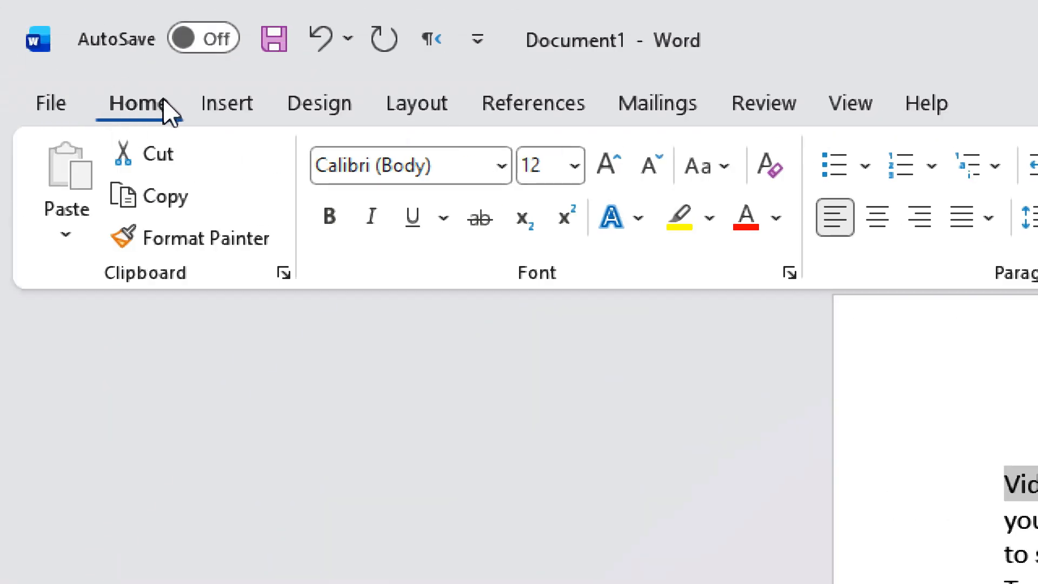
# - Try the 29LT Bukra Bold font on 'Video' and undo it
pyautogui.click(505, 169)
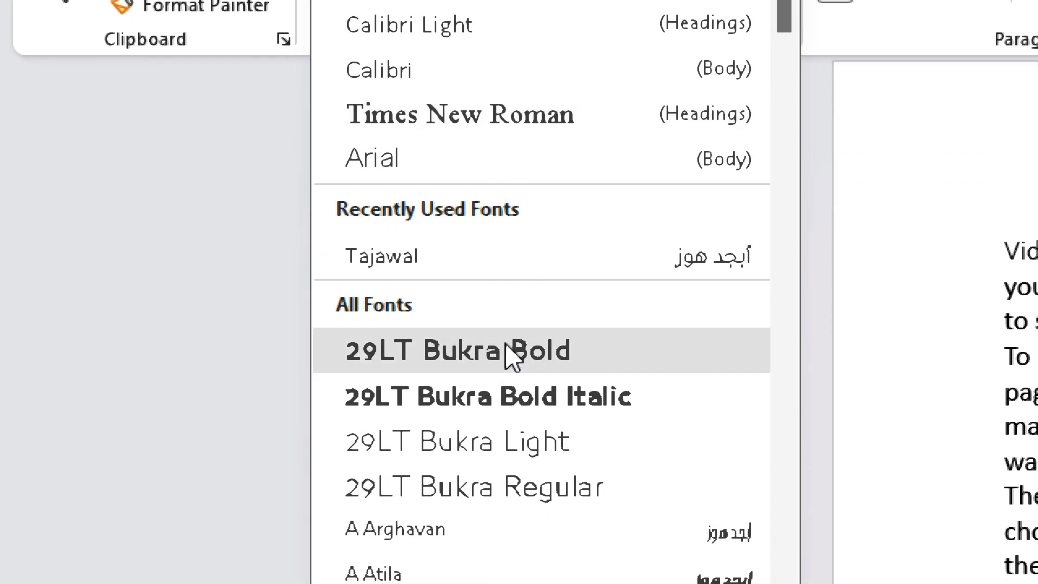
pyautogui.click(505, 349)
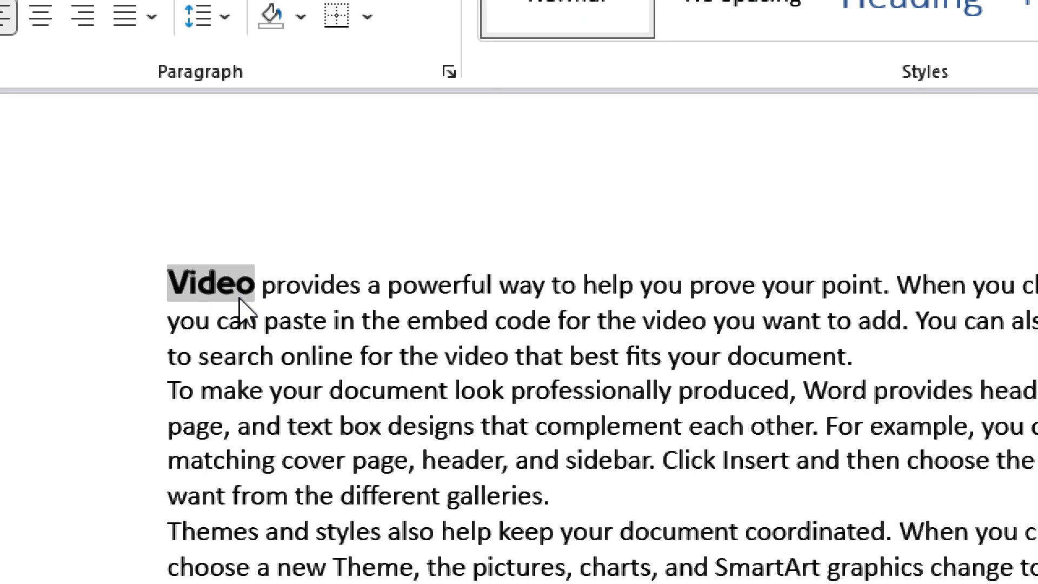
pyautogui.hotkey('ctrl', 'z')
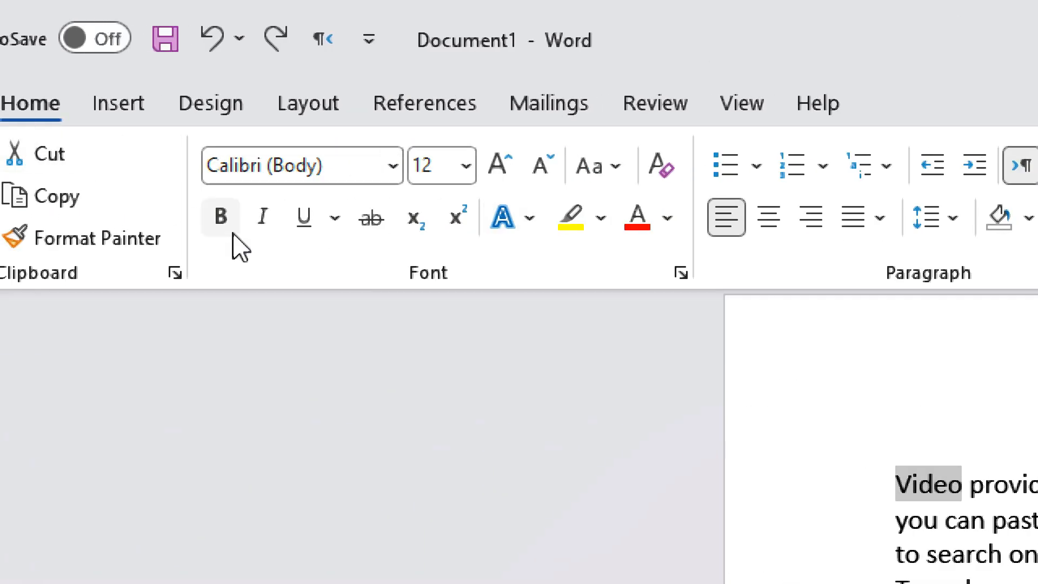
# - Try bold, italic, underline, strikethrough and subscript on 'Video', leaving it plain
pyautogui.click(222, 217)
pyautogui.click(222, 217)
pyautogui.click(223, 217)
pyautogui.click(221, 218)
pyautogui.click(264, 217)
pyautogui.click(263, 218)
pyautogui.click(307, 219)
pyautogui.click(308, 219)
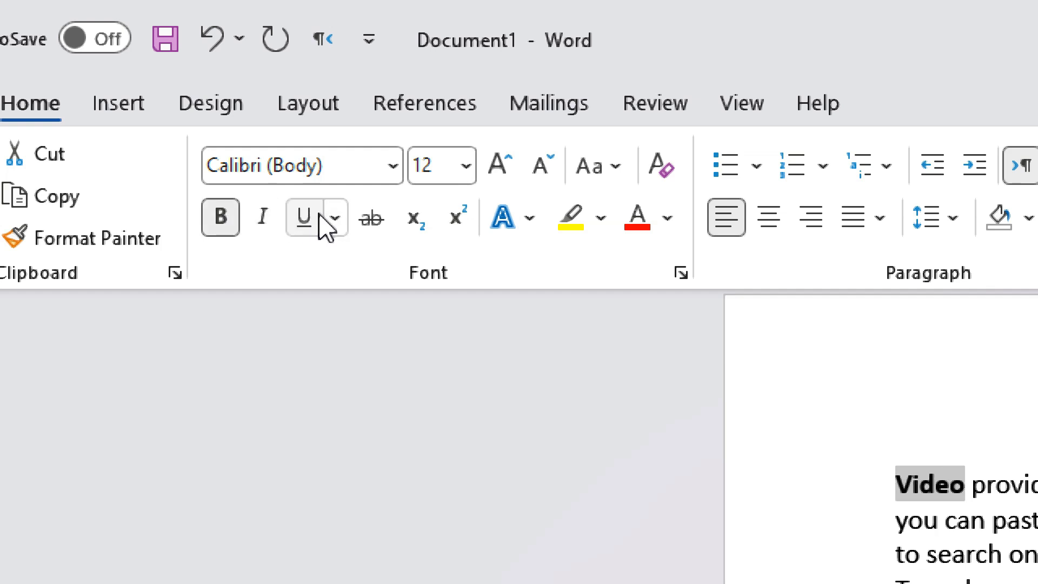
pyautogui.click(379, 221)
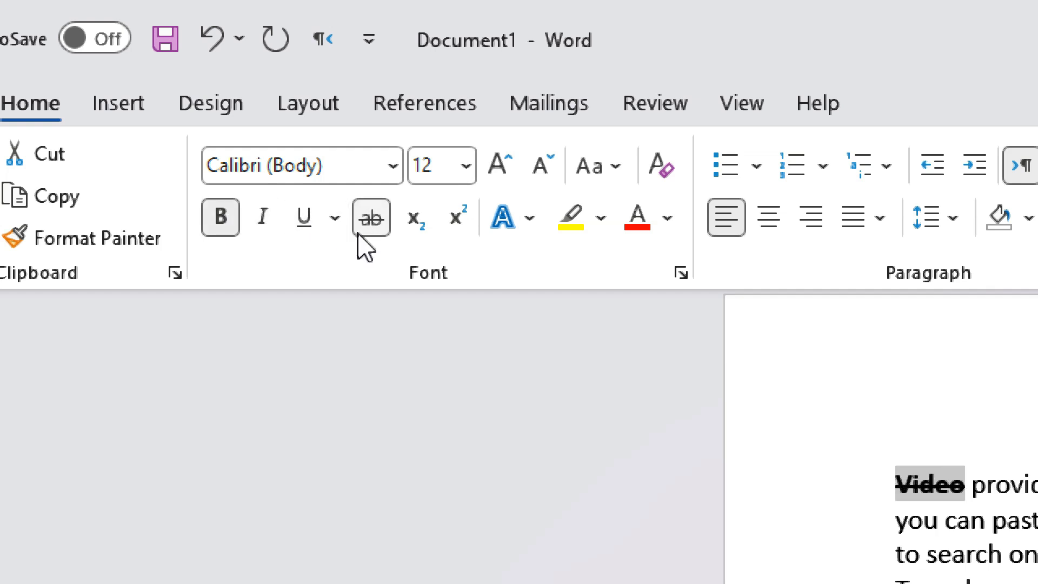
pyautogui.click(365, 227)
pyautogui.click(417, 225)
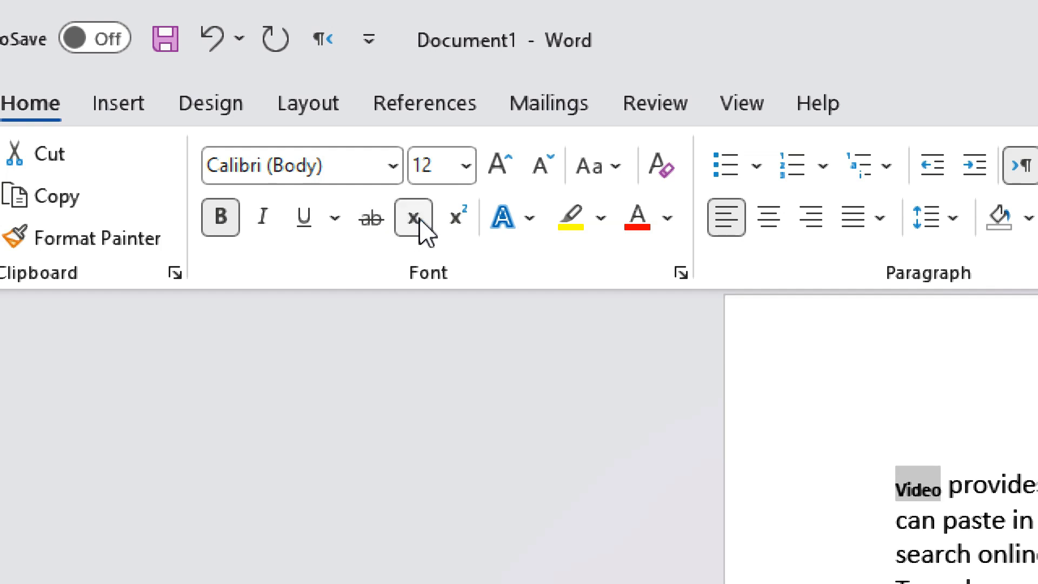
pyautogui.click(422, 221)
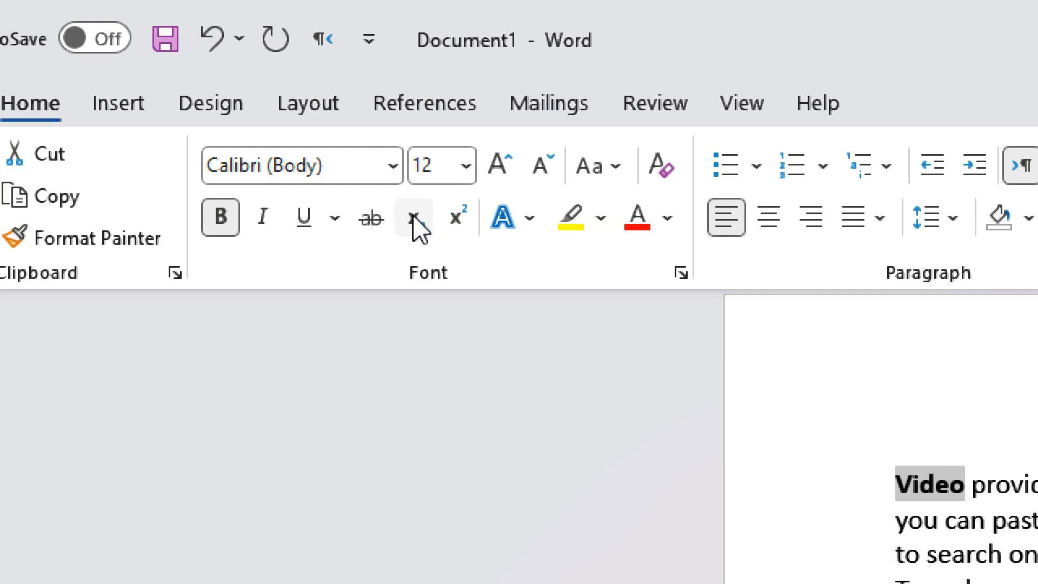
pyautogui.click(253, 227)
pyautogui.click(236, 224)
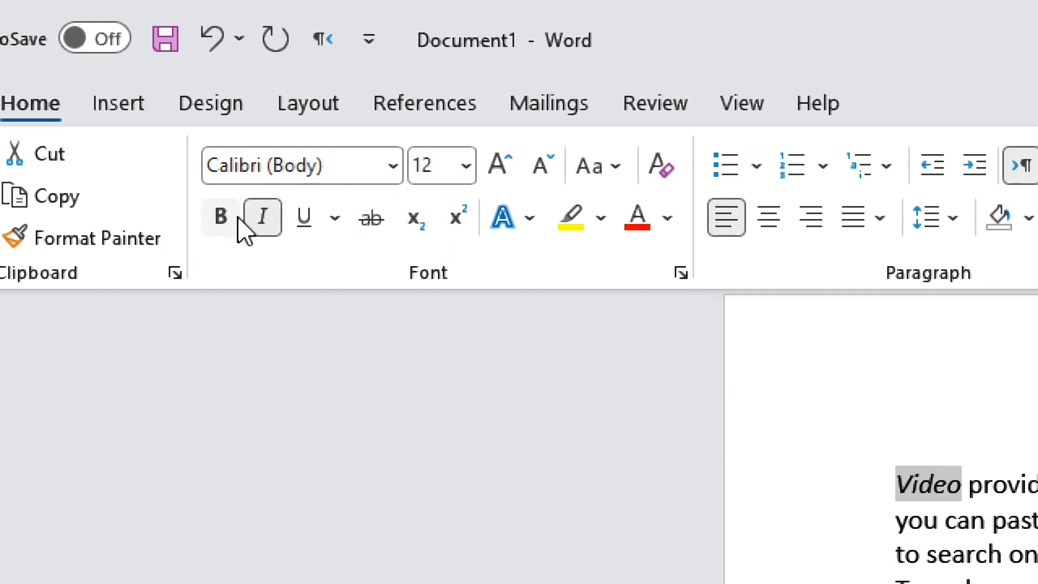
pyautogui.click(263, 221)
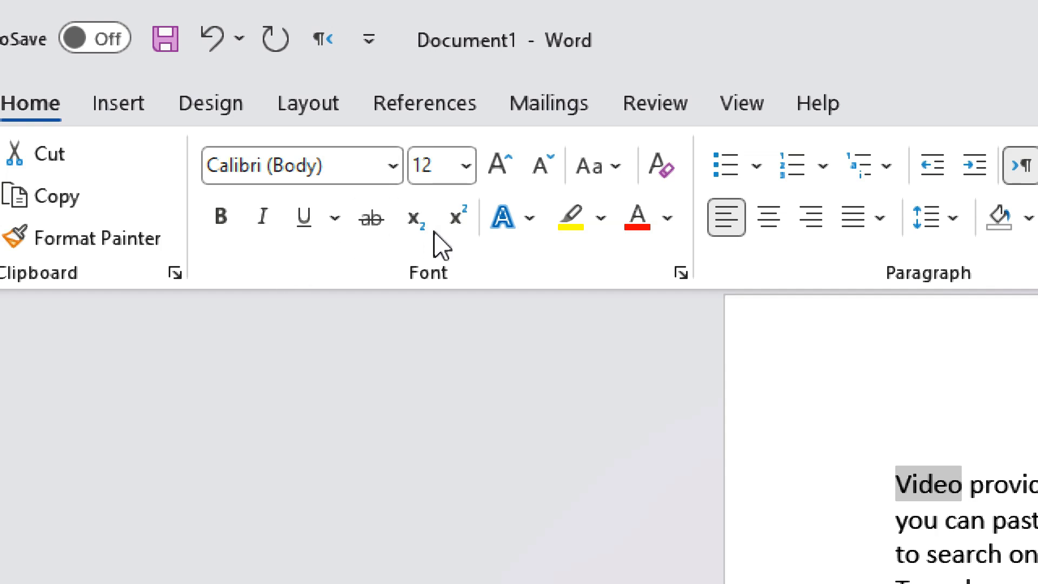
# - Set 'Video' to 16 pt in the Font Size box after trying 14 and 18 pt
pyautogui.click(498, 167)
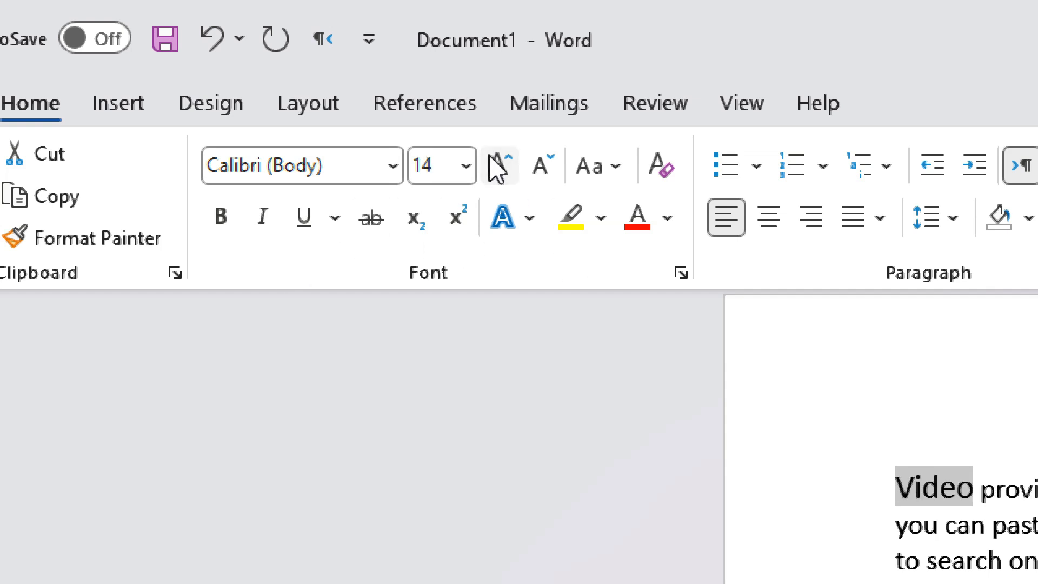
pyautogui.click(510, 163)
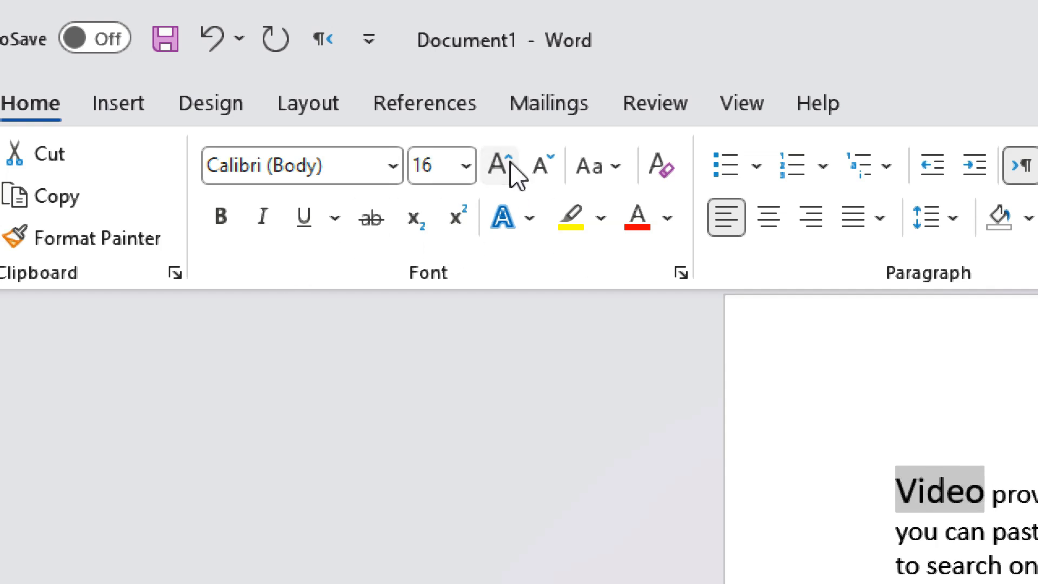
pyautogui.click(516, 175)
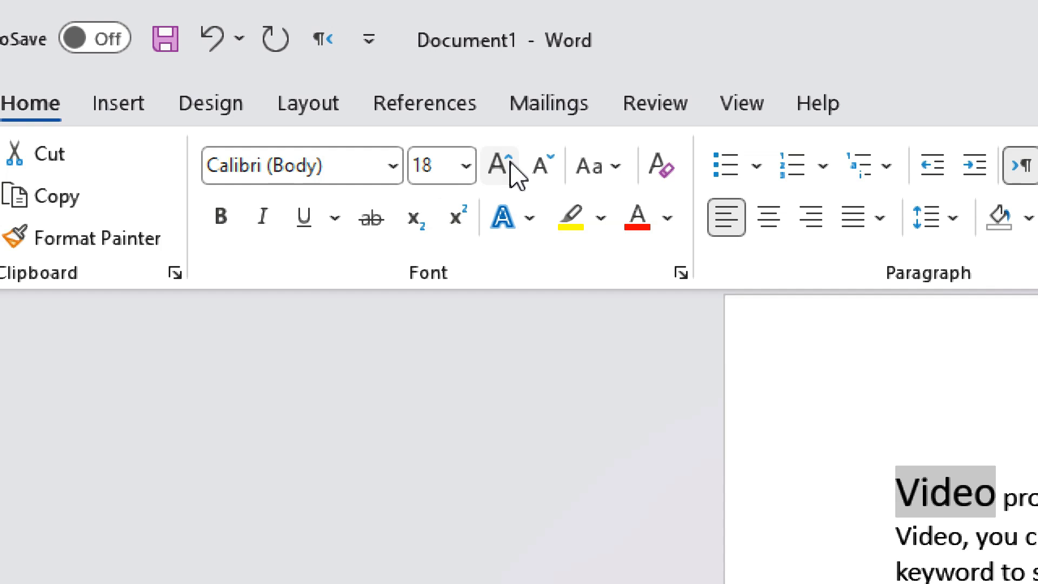
pyautogui.click(549, 169)
pyautogui.click(548, 168)
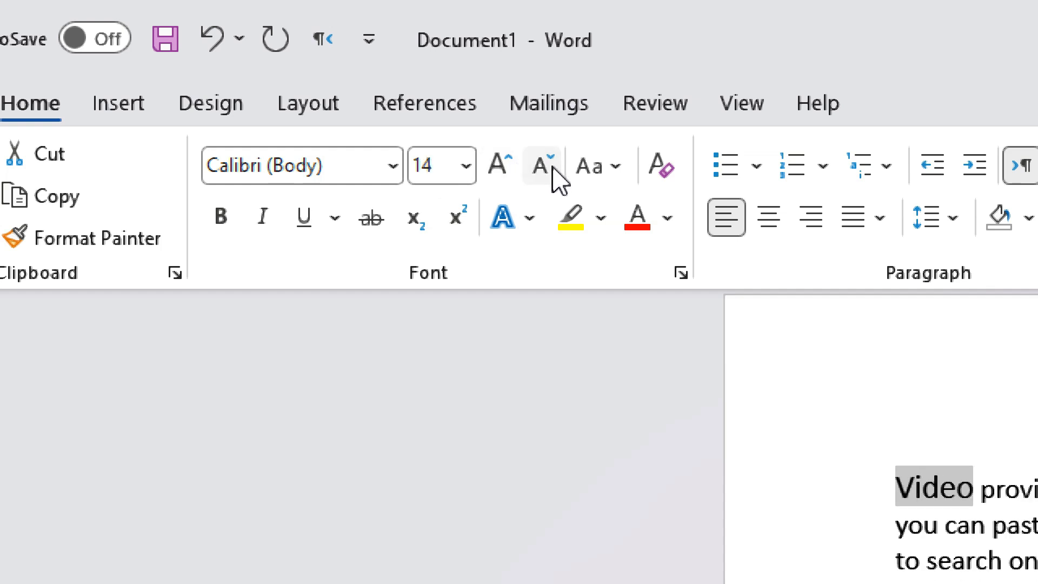
pyautogui.click(464, 166)
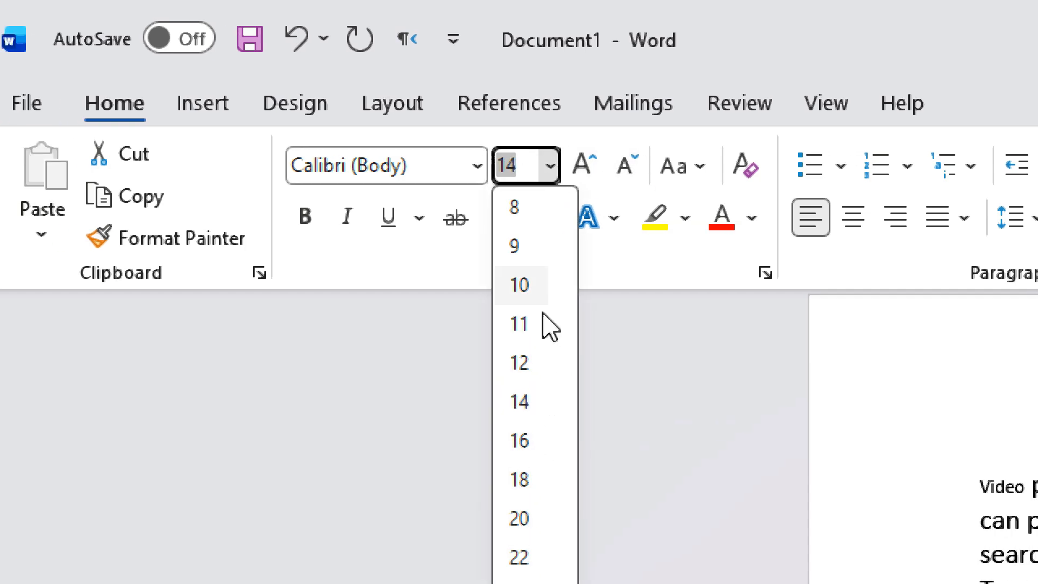
pyautogui.click(519, 162)
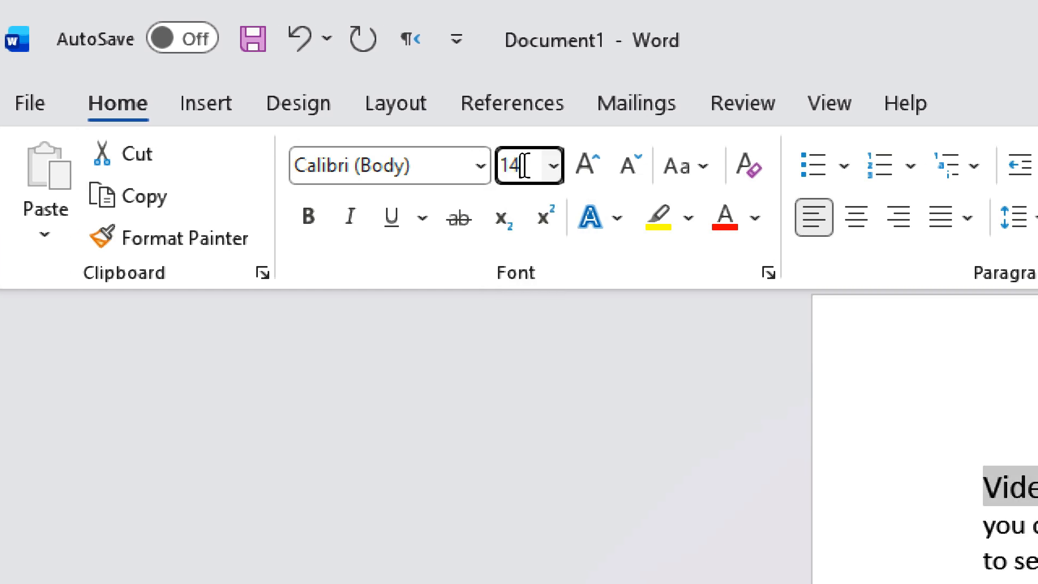
pyautogui.press('BackSpace')
pyautogui.press('BackSpace')
pyautogui.write('1')
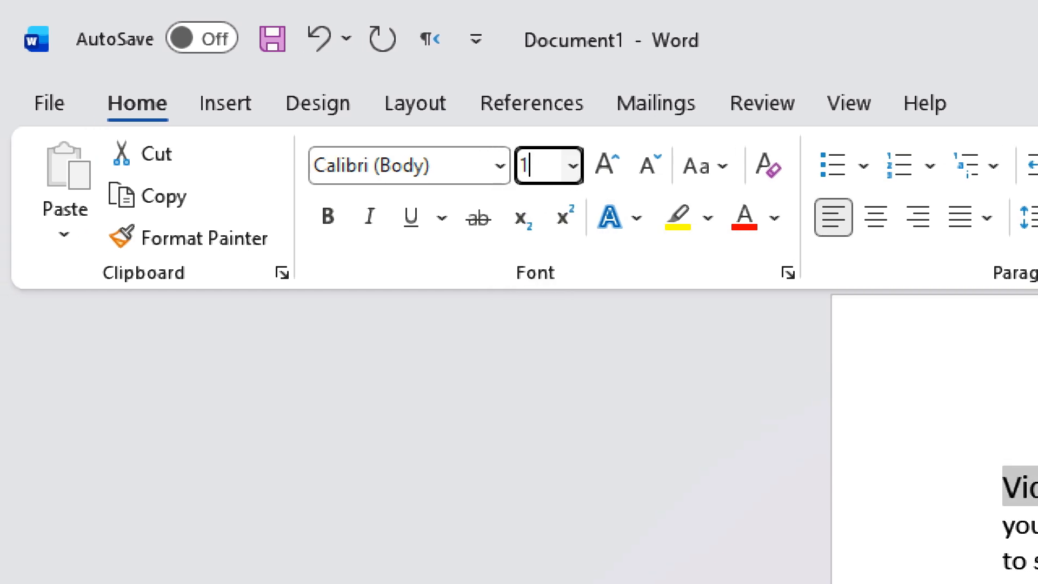
pyautogui.write('6')
pyautogui.press('Return')
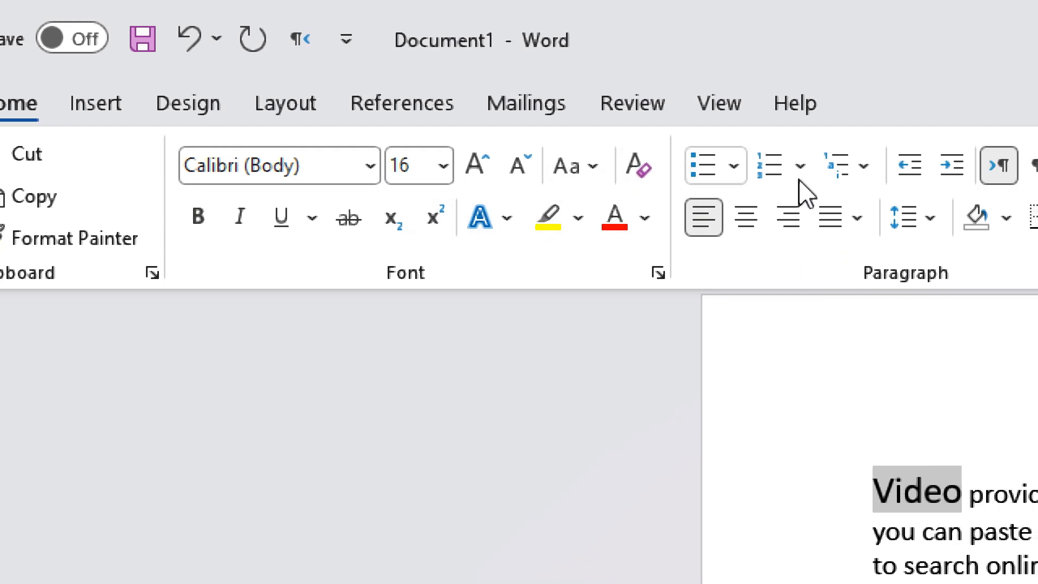
pyautogui.click(583, 174)
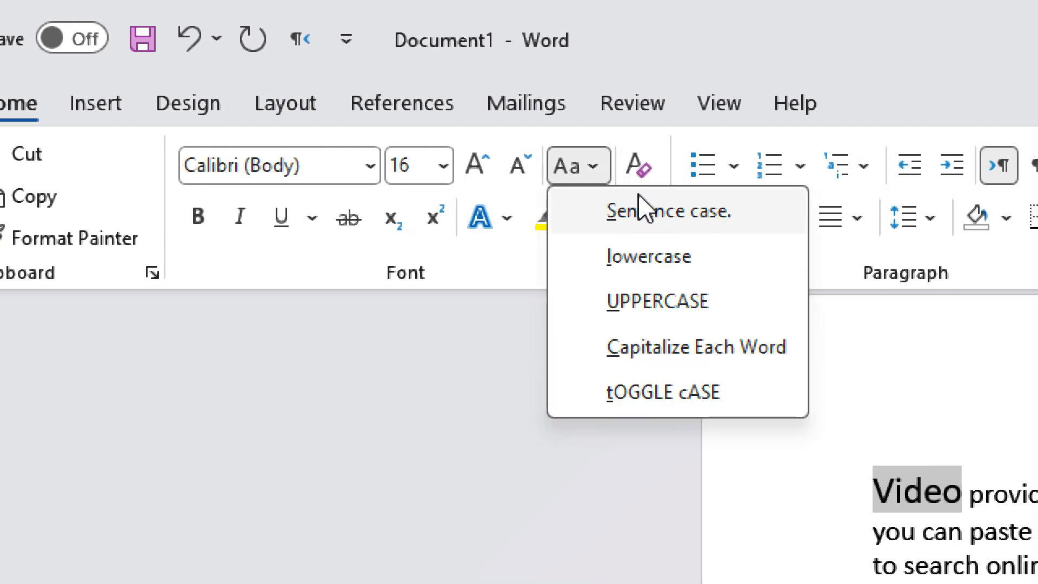
# - Cycle the first paragraph through UPPERCASE, lowercase and Capitalize Each Word, ending in lowercase
pyautogui.click(947, 457)
pyautogui.click(1036, 495)
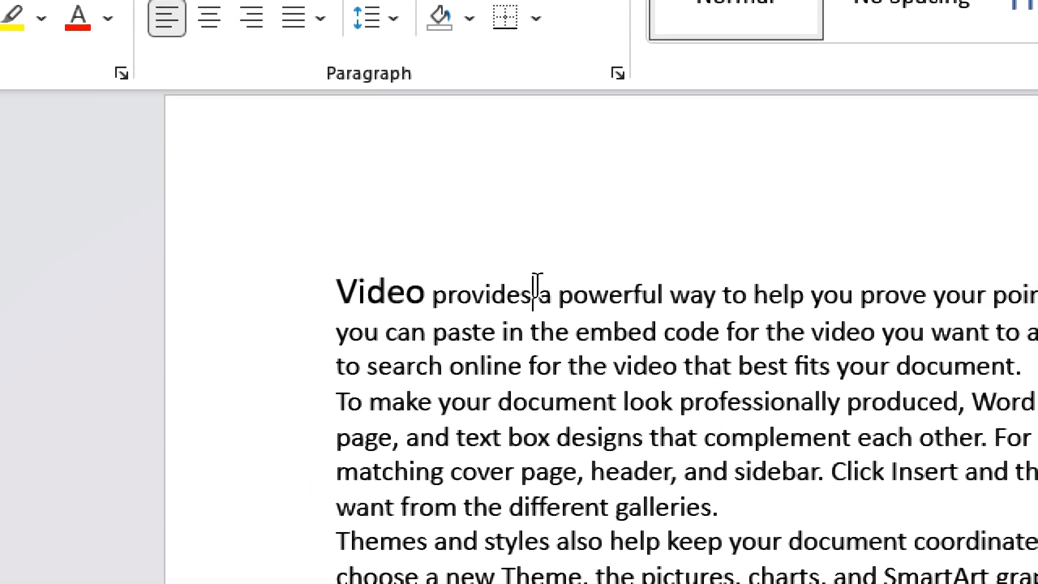
pyautogui.tripleClick(584, 313)
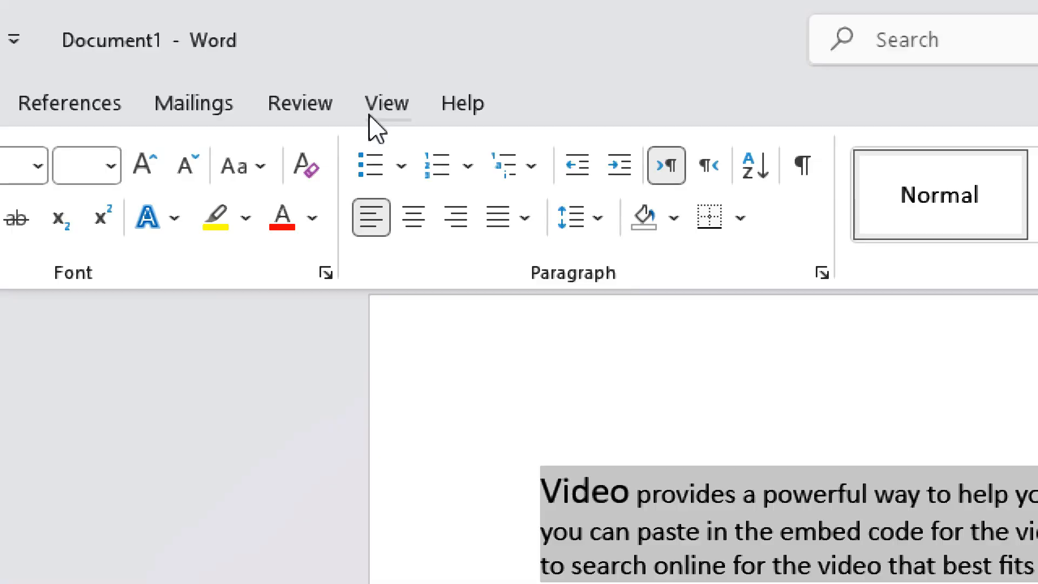
pyautogui.click(262, 166)
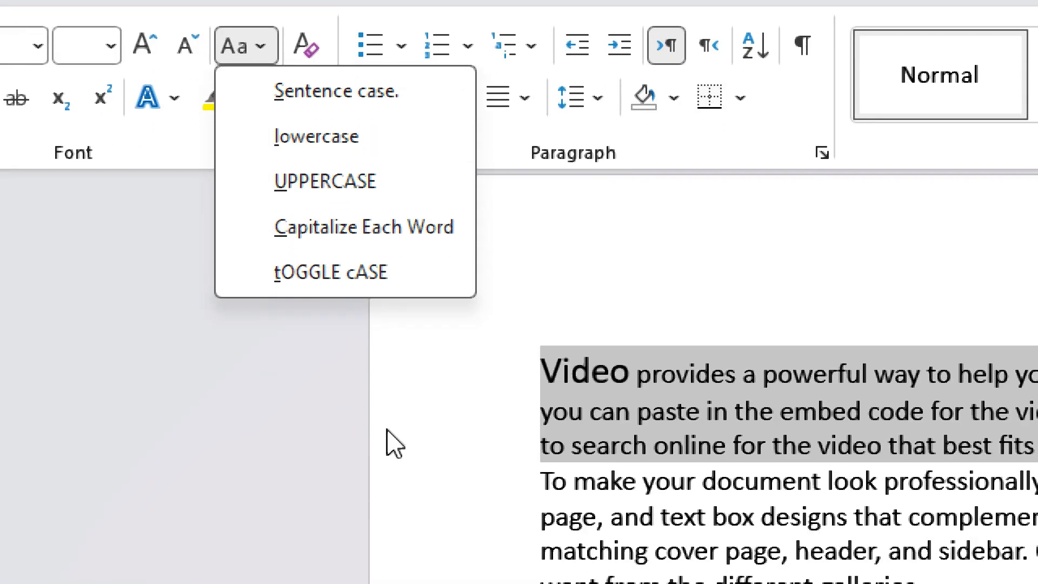
pyautogui.click(343, 249)
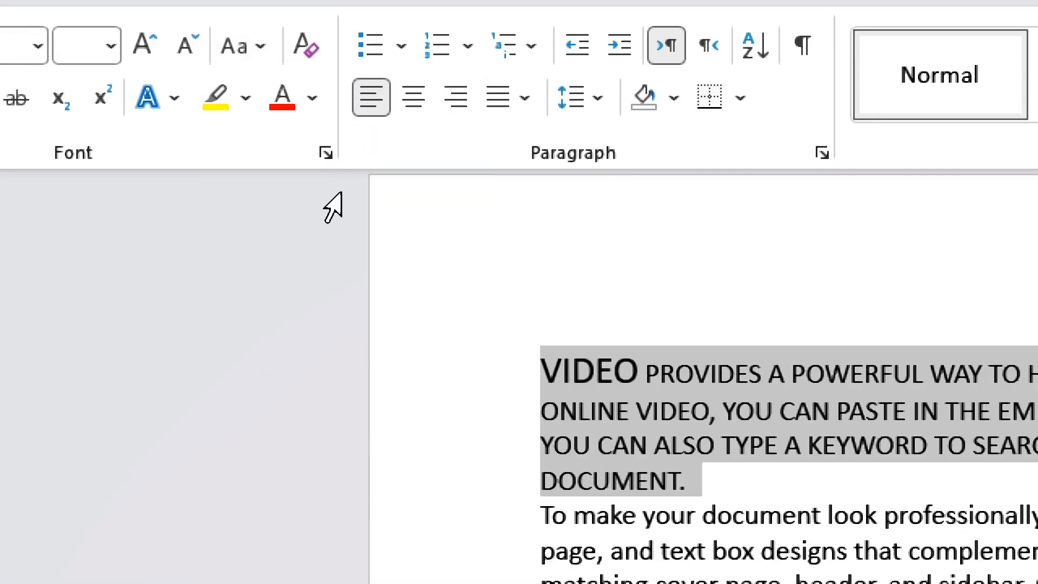
pyautogui.click(262, 48)
pyautogui.click(301, 145)
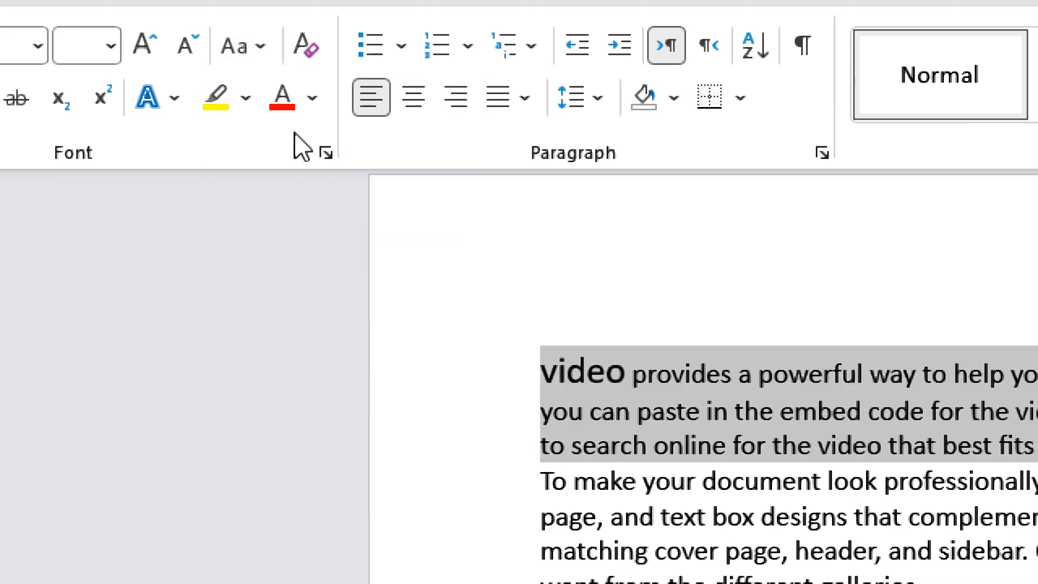
pyautogui.click(261, 50)
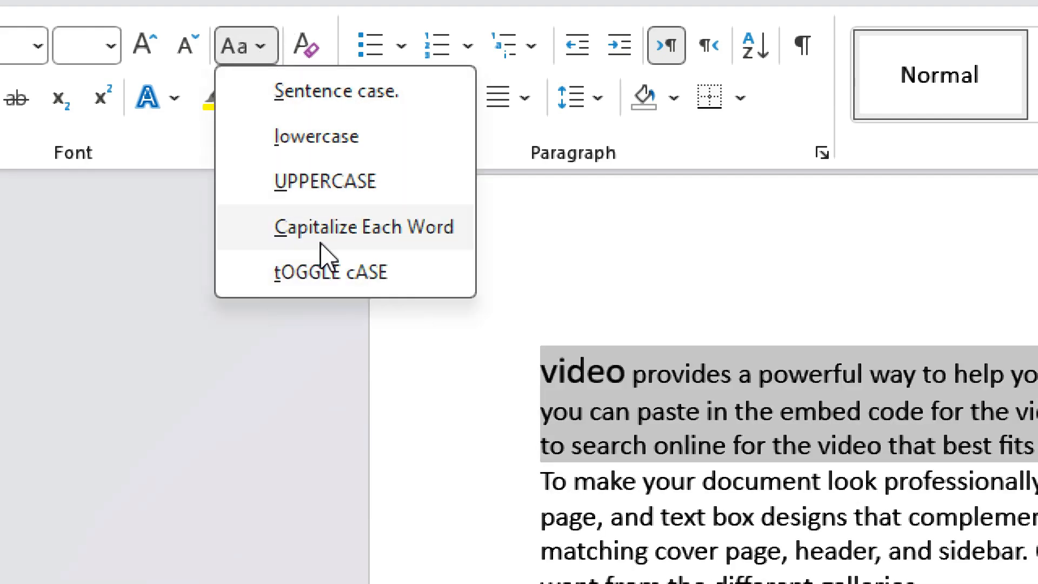
pyautogui.click(347, 228)
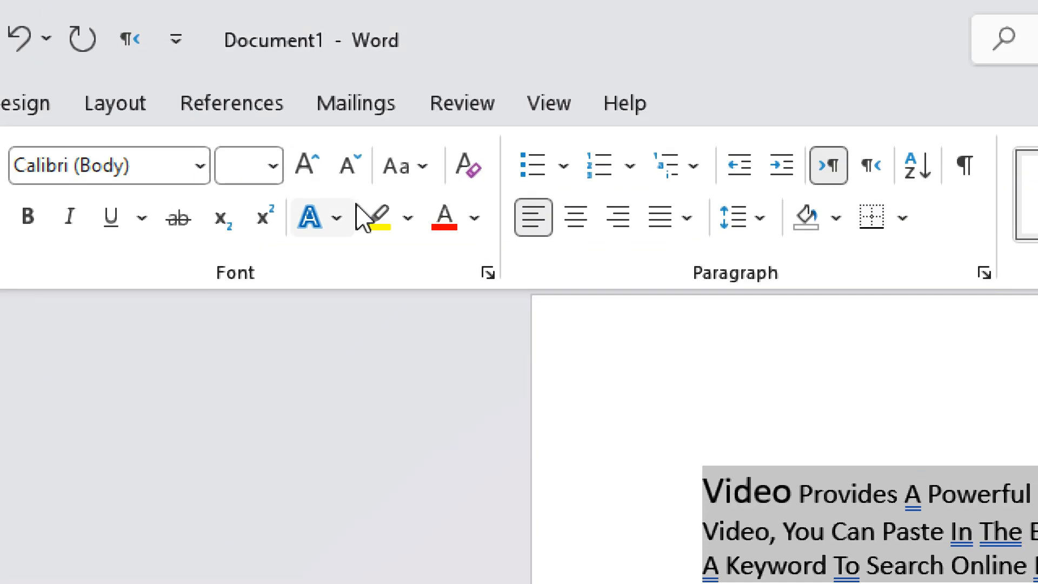
pyautogui.click(409, 166)
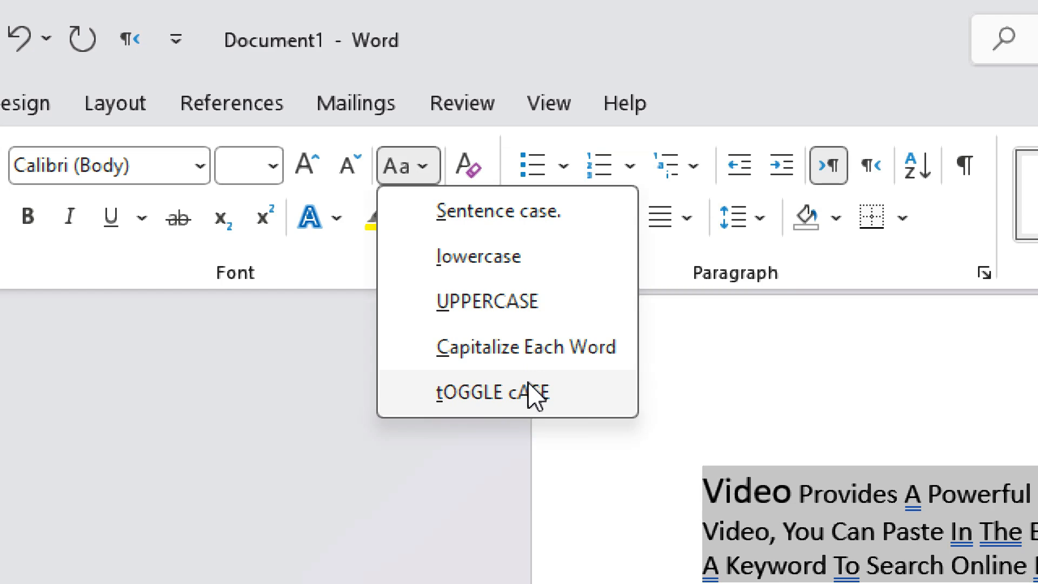
pyautogui.click(516, 259)
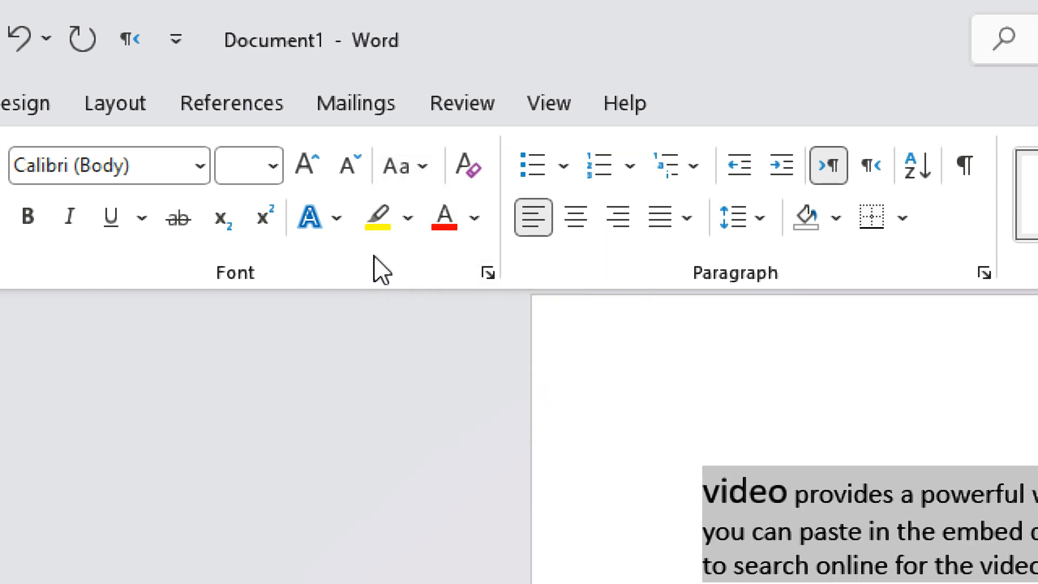
pyautogui.click(336, 219)
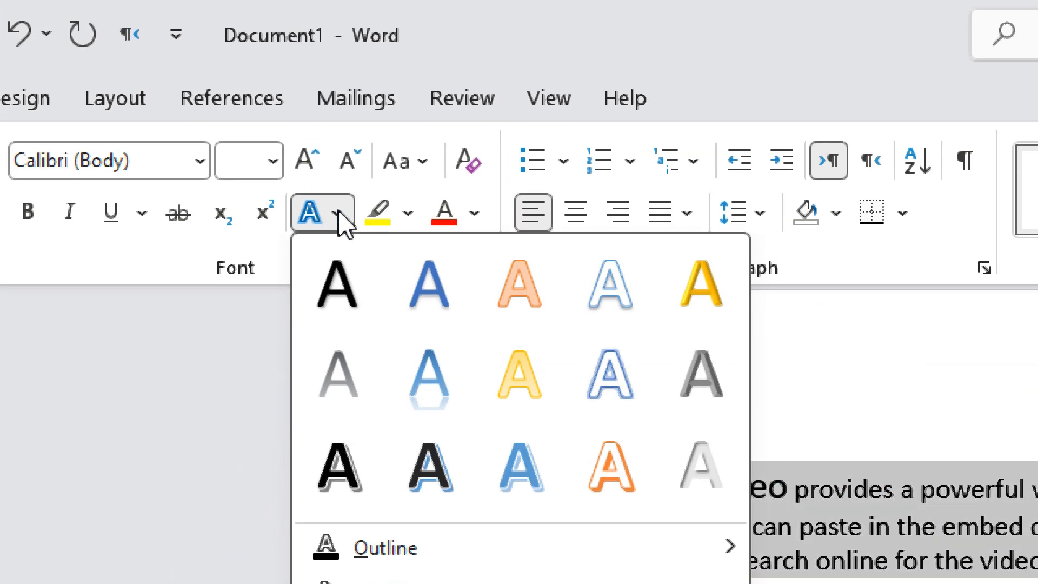
pyautogui.click(340, 216)
pyautogui.click(409, 214)
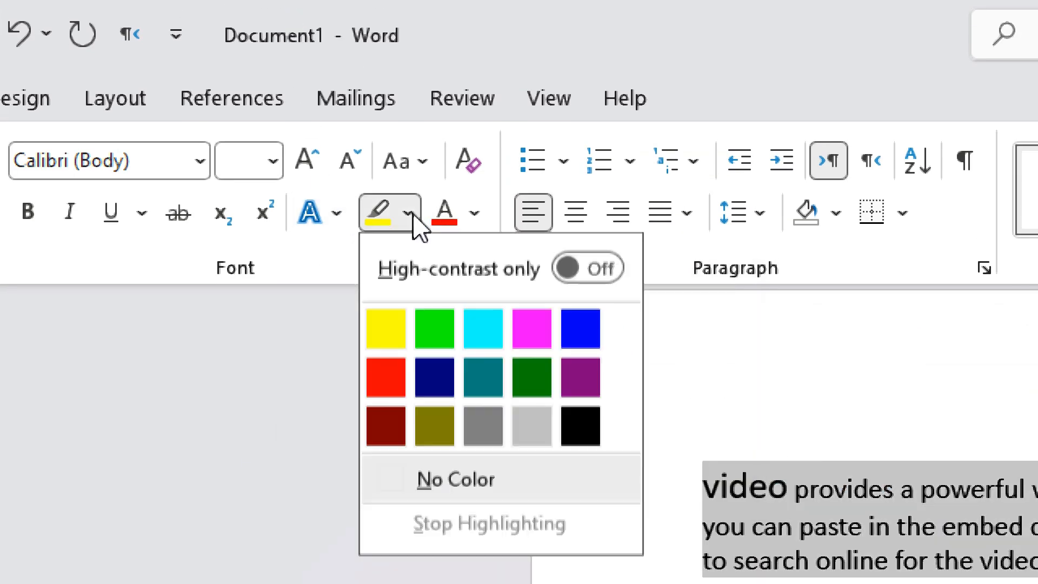
pyautogui.click(400, 331)
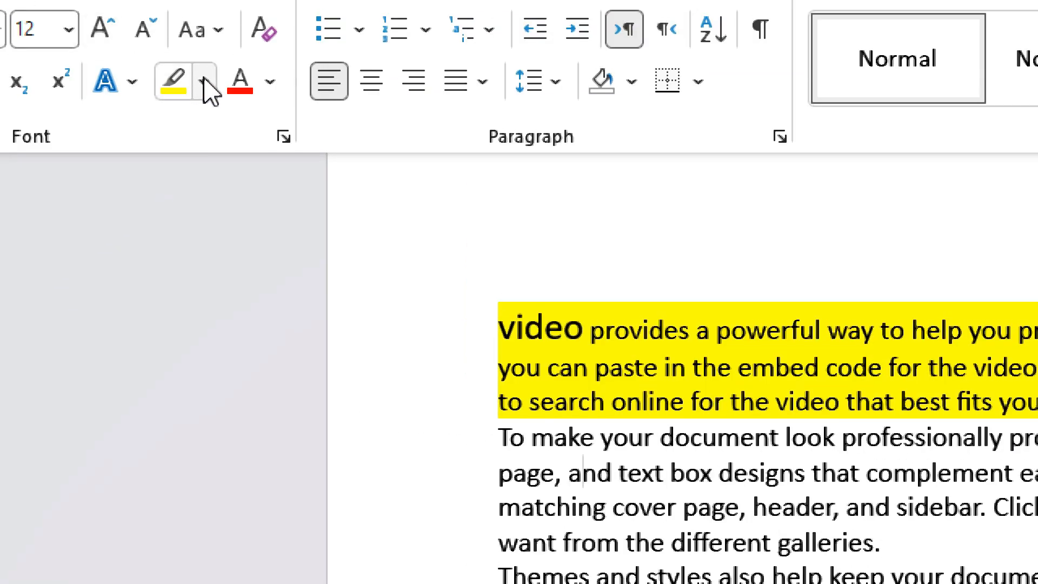
pyautogui.click(210, 24)
pyautogui.click(170, 148)
pyautogui.moveTo(606, 509); pyautogui.dragTo(671, 474)
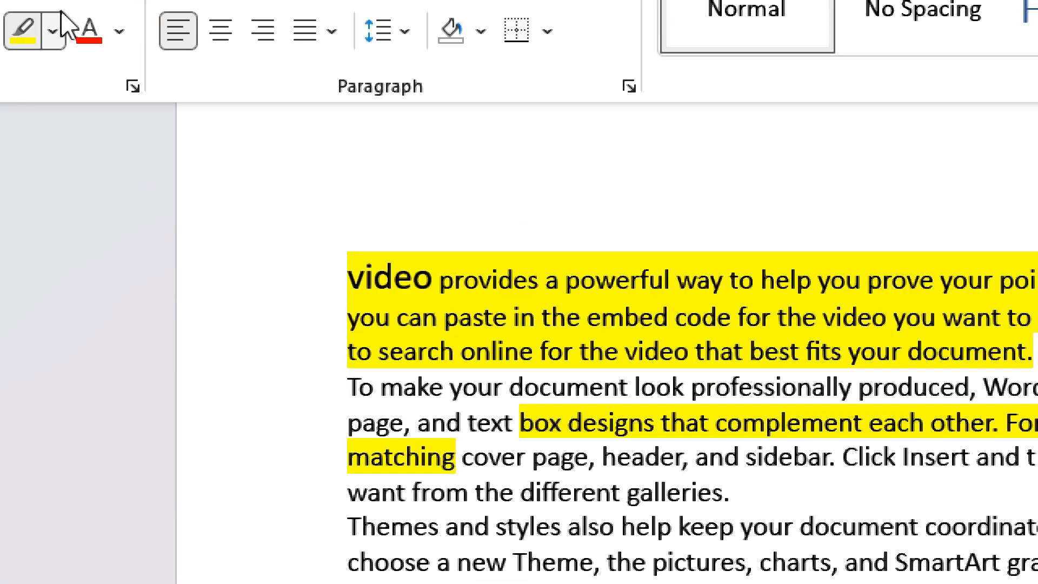
pyautogui.hotkey('ctrl', 'z')
pyautogui.hotkey('ctrl', 'z')
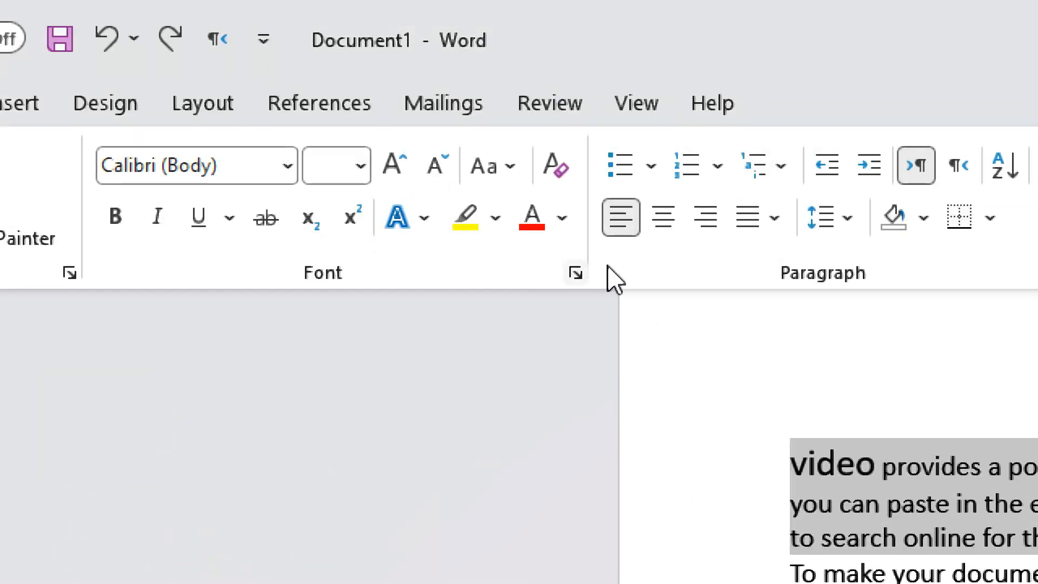
pyautogui.click(482, 218)
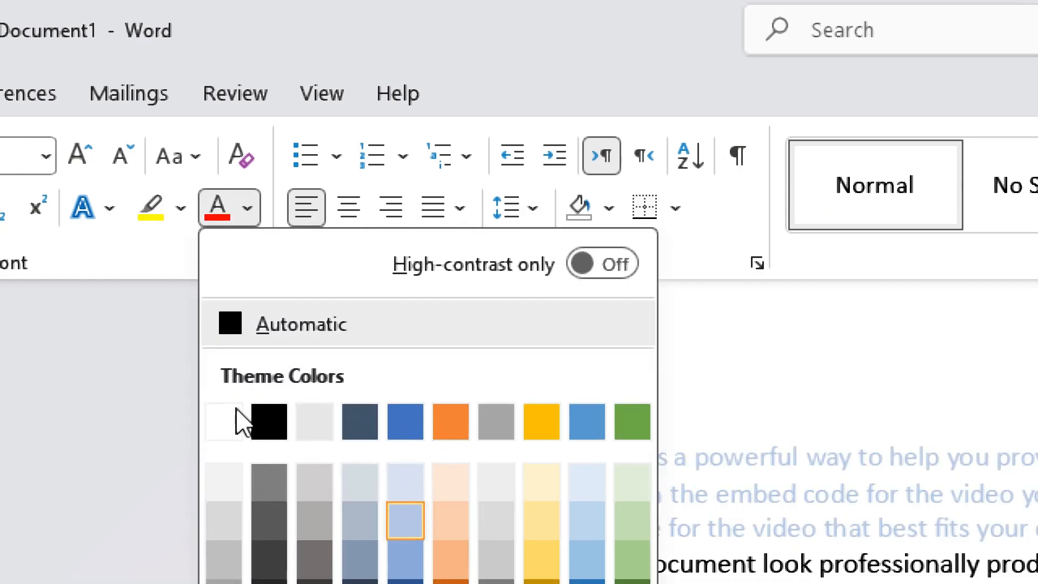
pyautogui.click(255, 326)
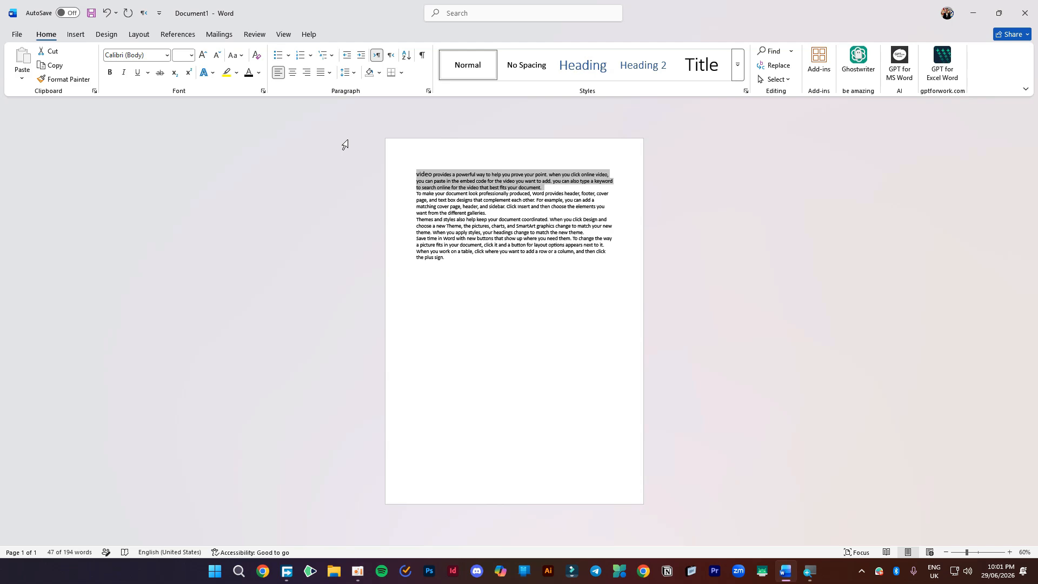
# - Zoom the page to 140% and select the entire document with Ctrl+A
pyautogui.click(516, 227)
pyautogui.scroll(4, 321, 148)
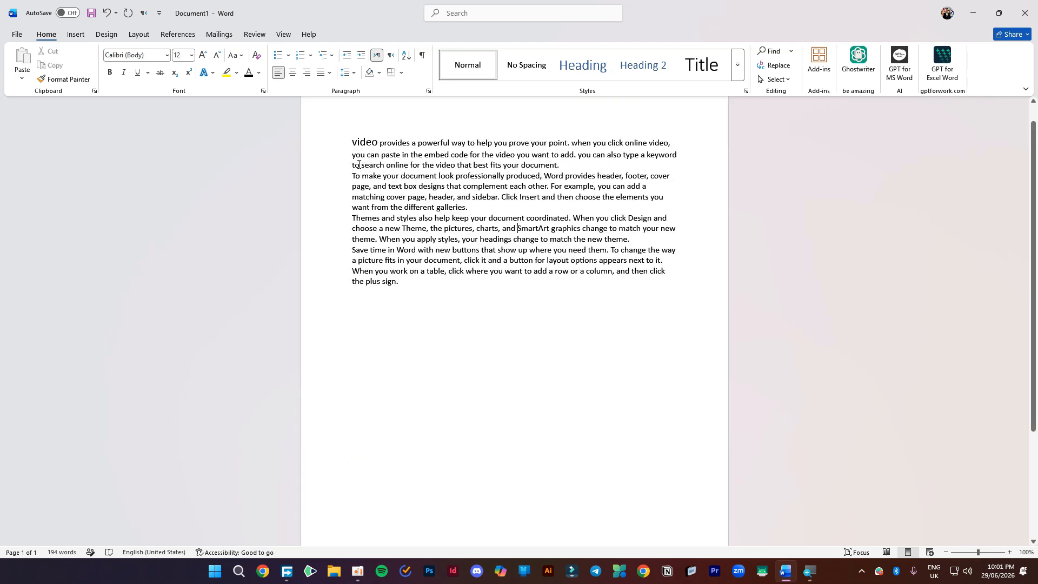
pyautogui.scroll(4, 321, 149)
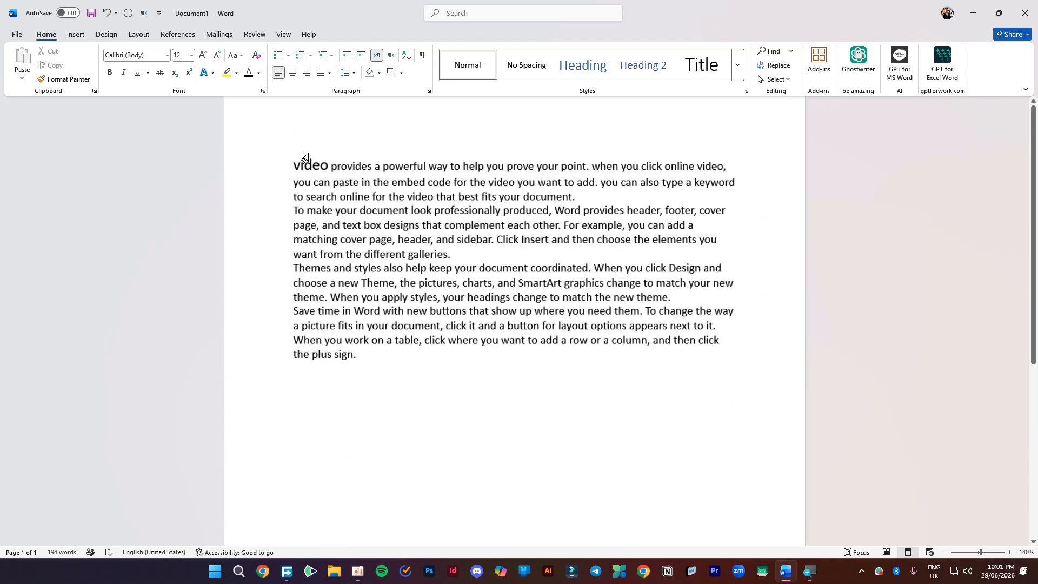
pyautogui.scroll(1, 359, 170)
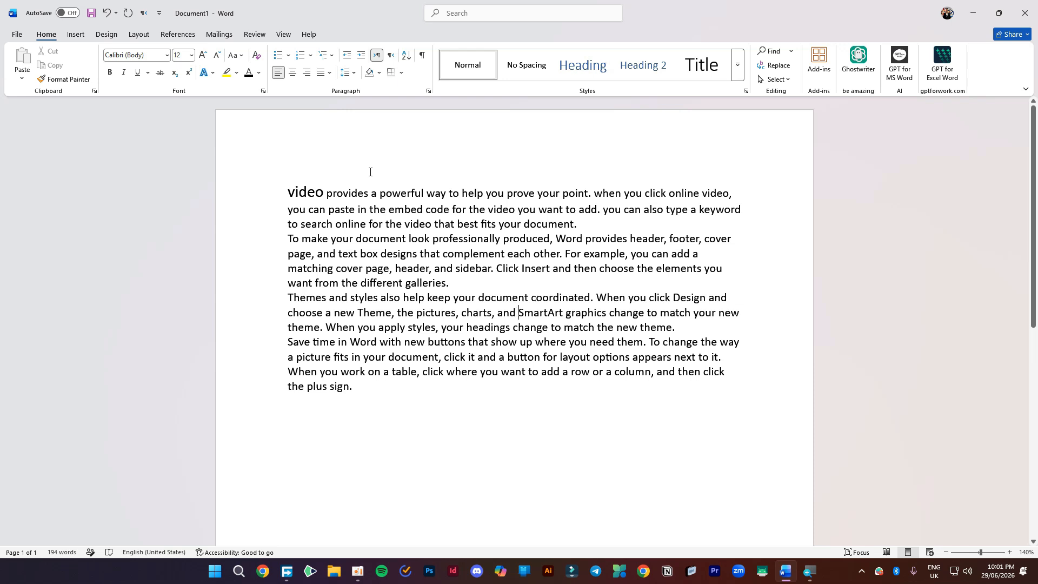
pyautogui.tripleClick(370, 192)
pyautogui.moveTo(370, 193); pyautogui.dragTo(354, 386)
pyautogui.hotkey('ctrl', 'a')
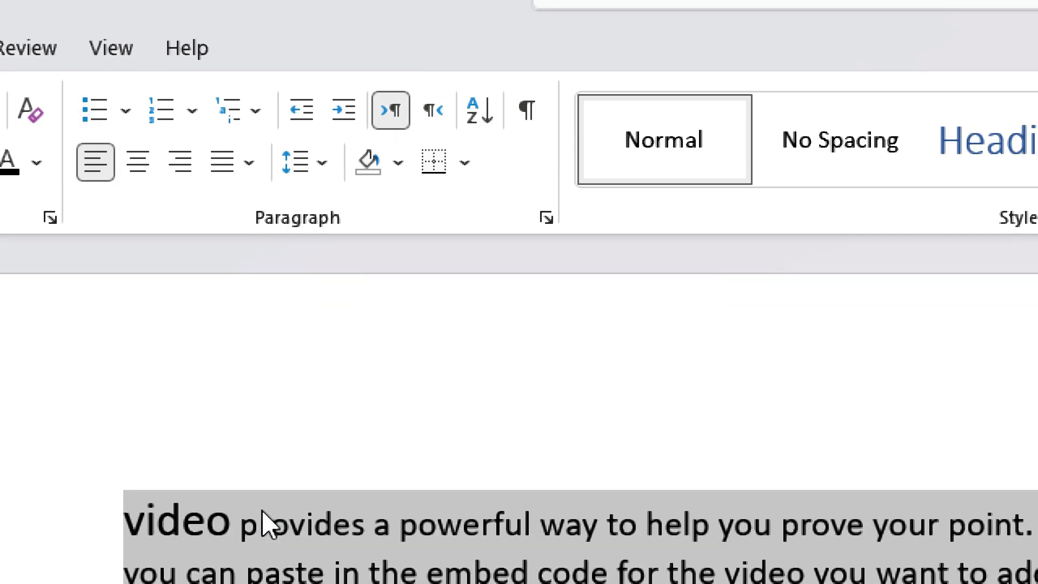
# - Insert a new line above 'video' and type a person's name in Arabic
pyautogui.click(256, 575)
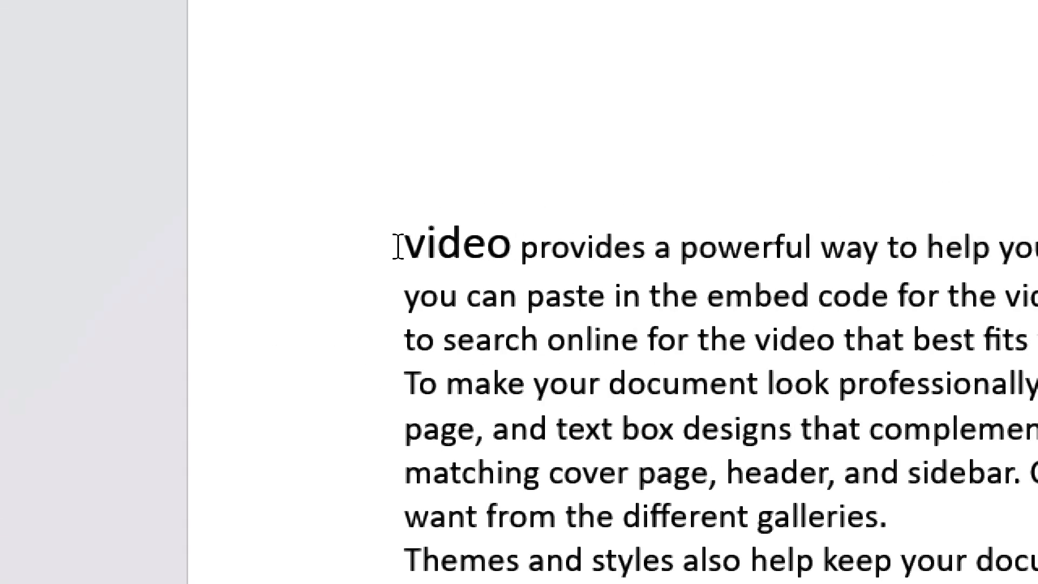
pyautogui.click(402, 246)
pyautogui.press('Return')
pyautogui.press('Return')
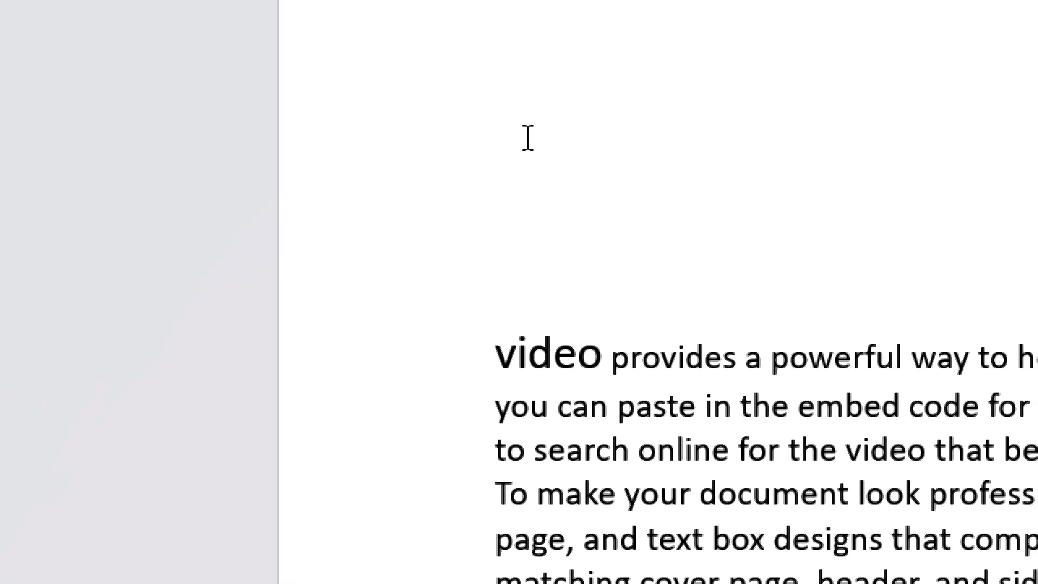
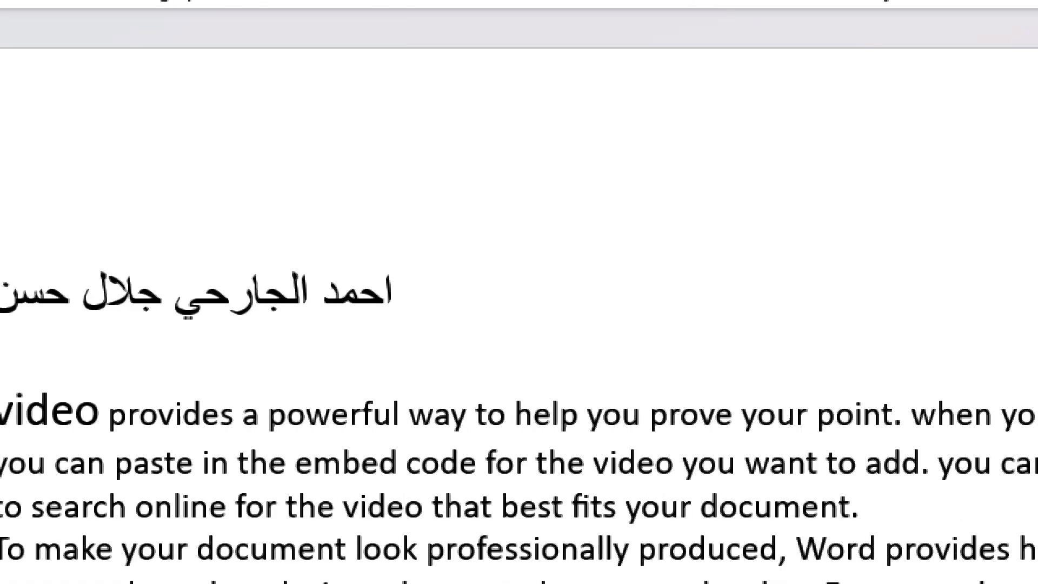
# - Select the Arabic name line and set its text direction to right-to-left
pyautogui.click(466, 324)
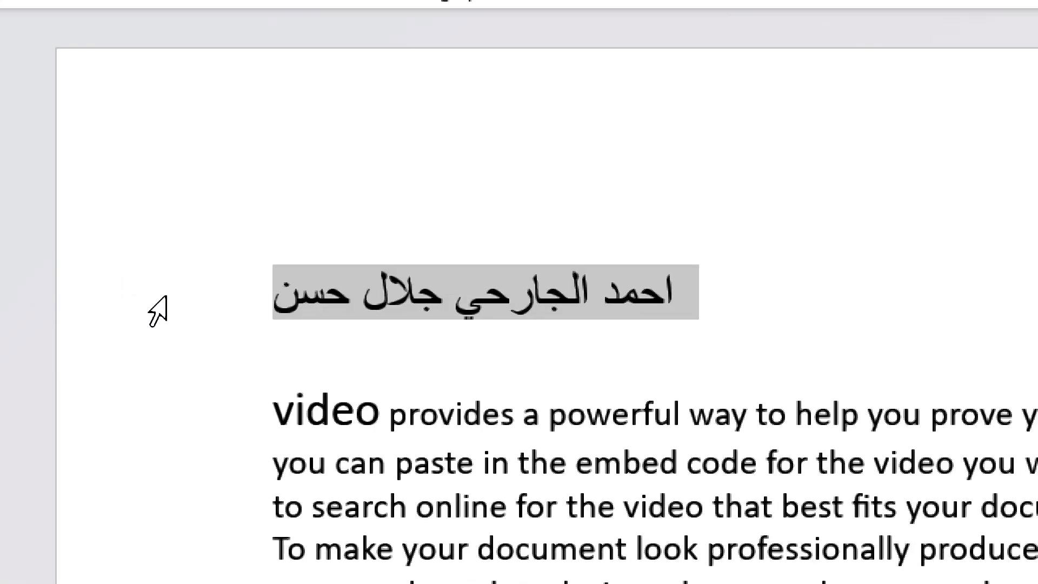
pyautogui.click(298, 316)
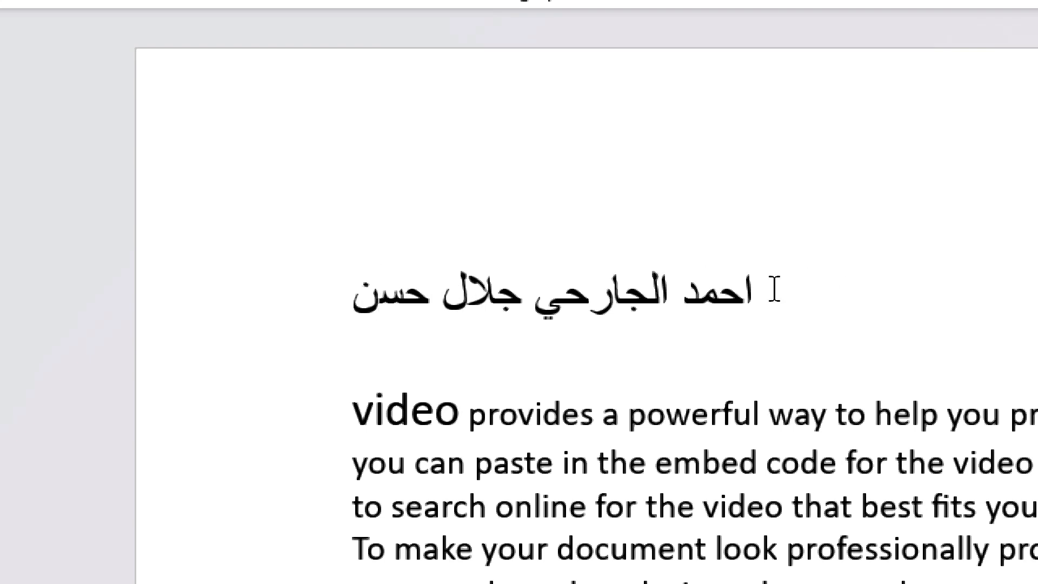
pyautogui.moveTo(741, 295); pyautogui.dragTo(690, 301)
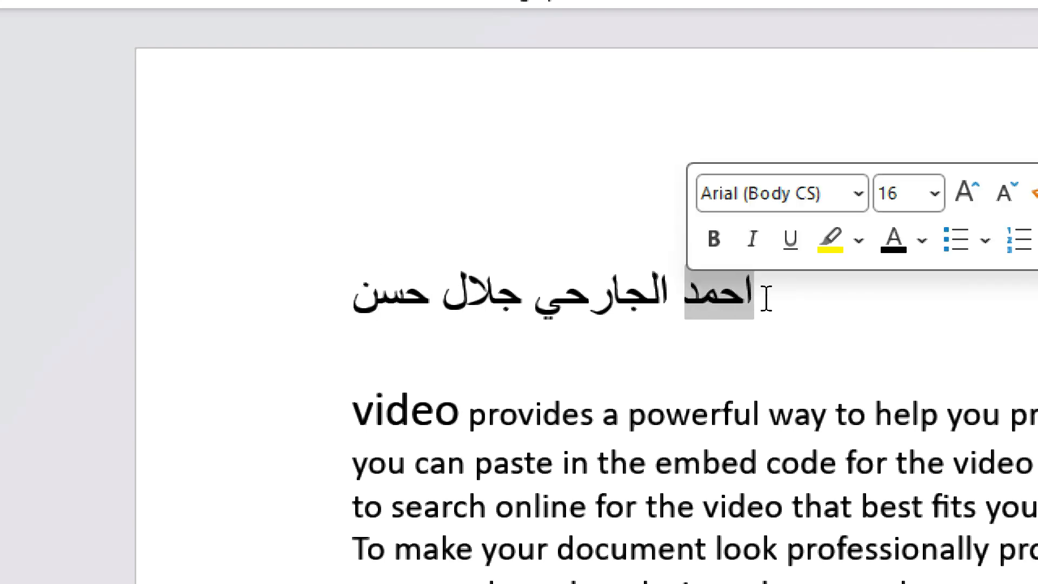
pyautogui.tripleClick(539, 294)
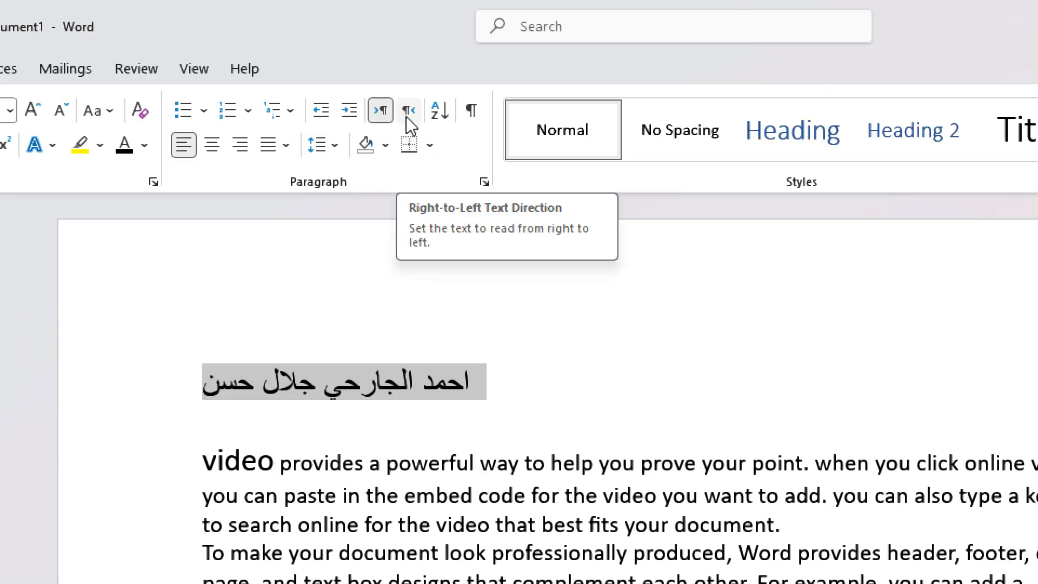
pyautogui.click(408, 111)
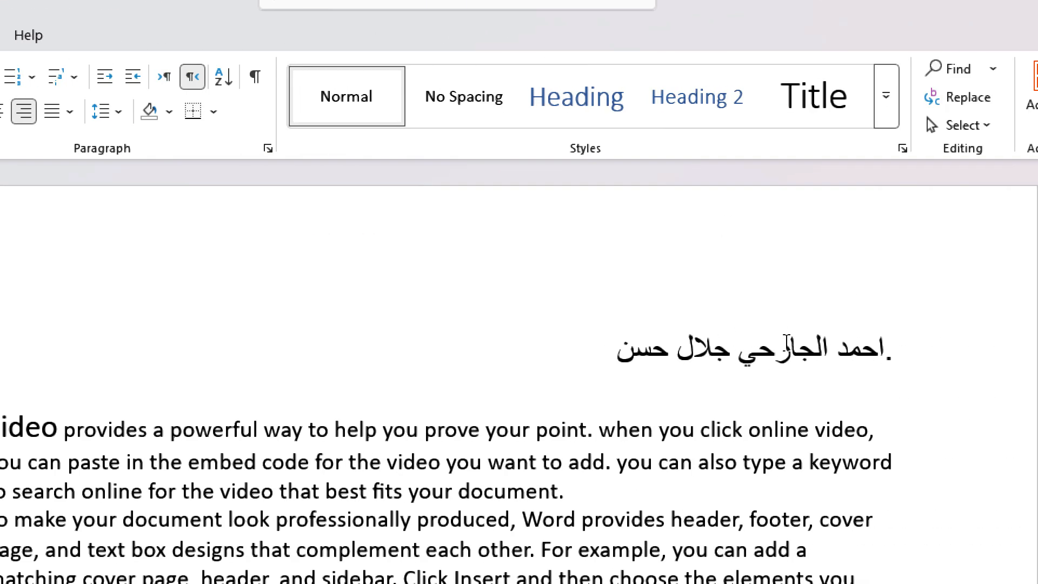
pyautogui.tripleClick(768, 344)
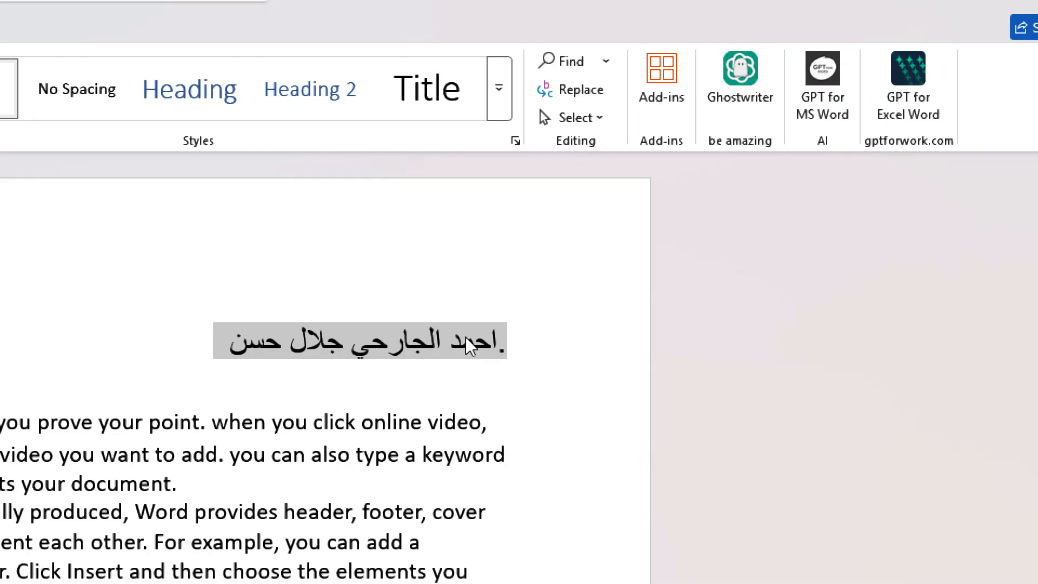
# - Replace the Arabic line with a shorter Arabic name and make it right-to-left
pyautogui.press('Delete')
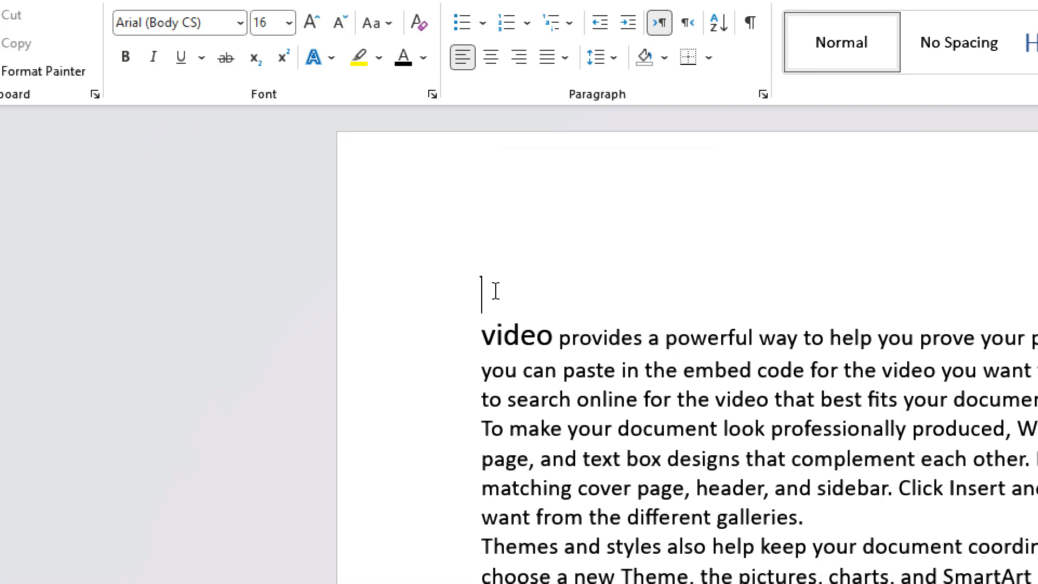
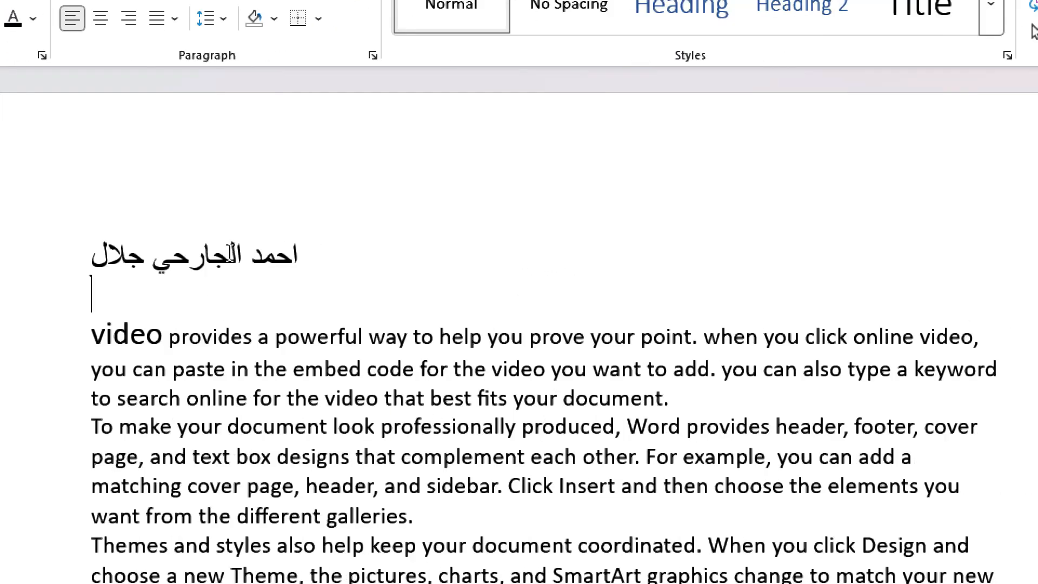
pyautogui.doubleClick(598, 275)
pyautogui.click(169, 238)
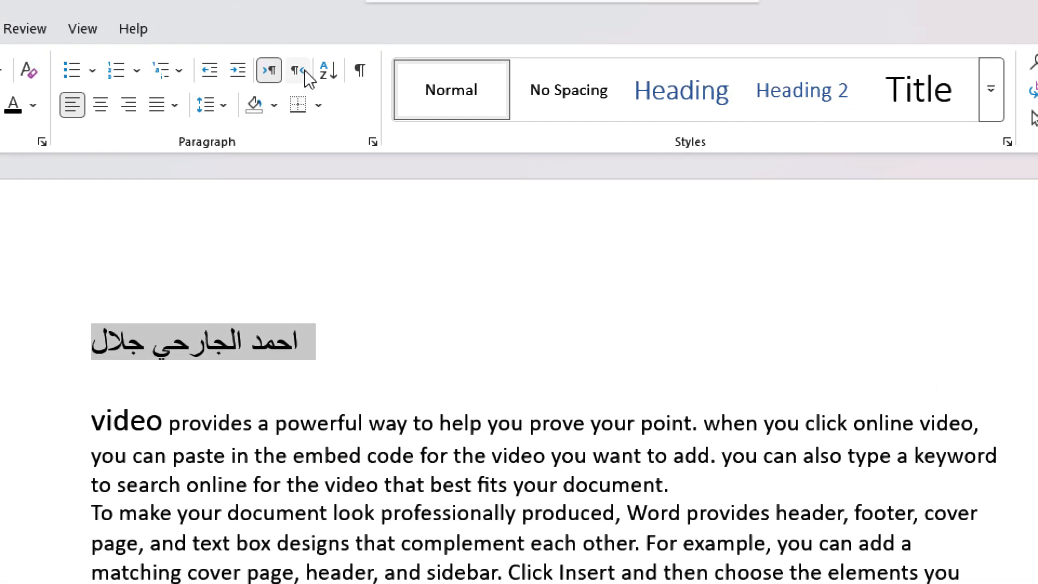
pyautogui.click(301, 75)
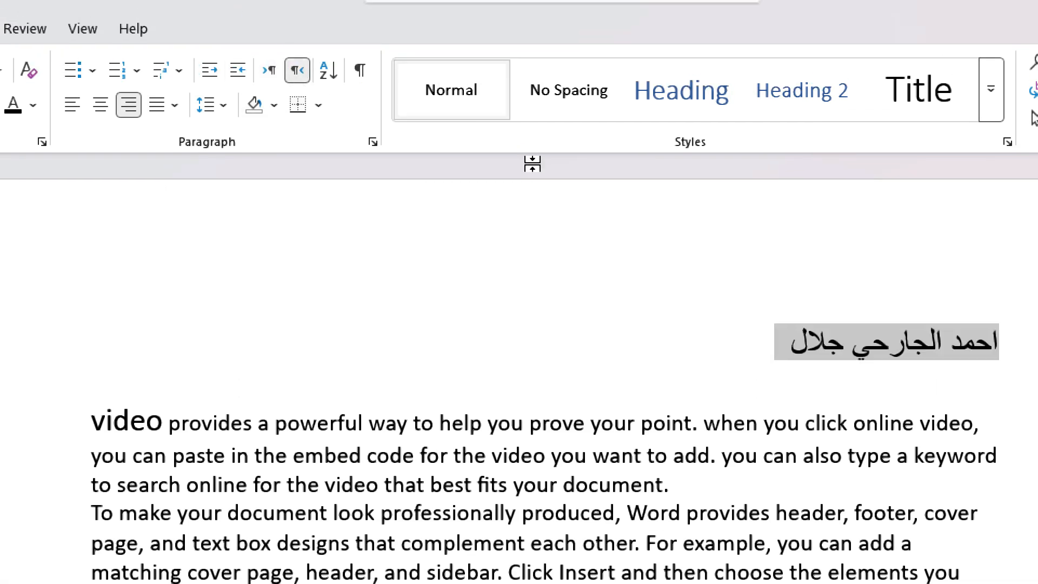
# - Delete the Arabic name line entirely
pyautogui.click(786, 353)
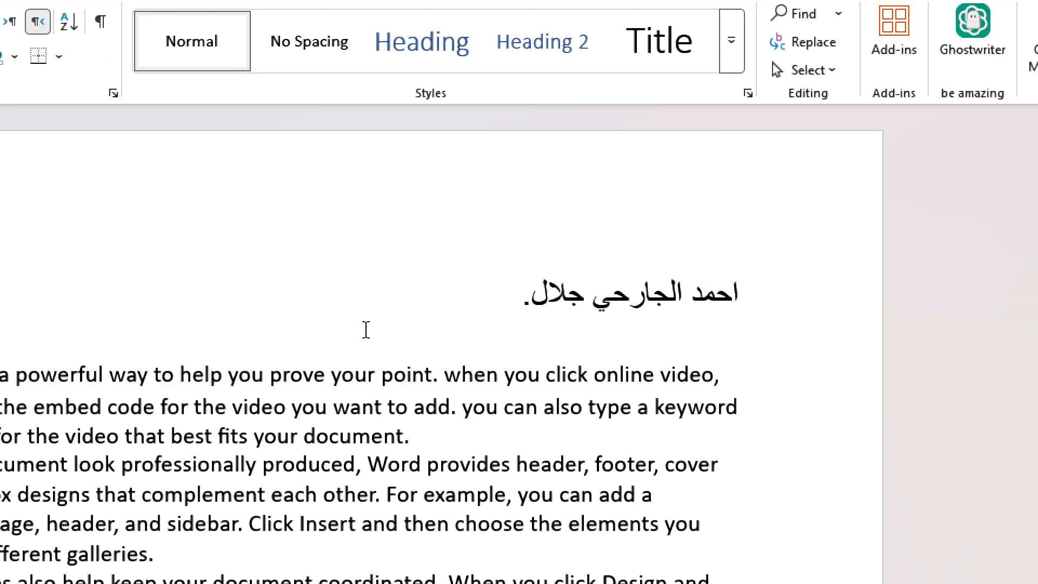
pyautogui.write('٨')
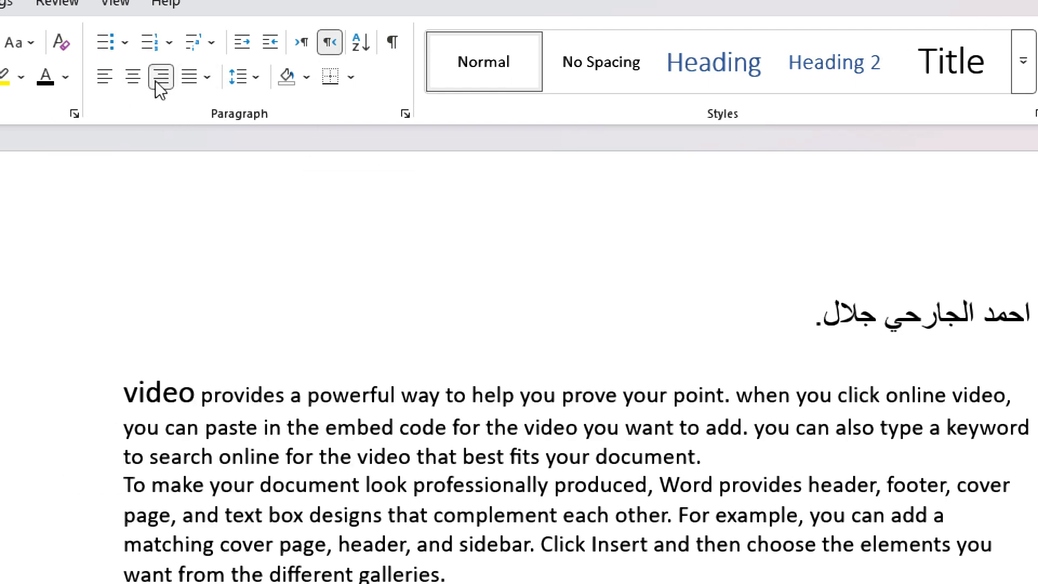
pyautogui.moveTo(803, 332); pyautogui.dragTo(1037, 335)
pyautogui.press('Delete')
pyautogui.press('Delete')
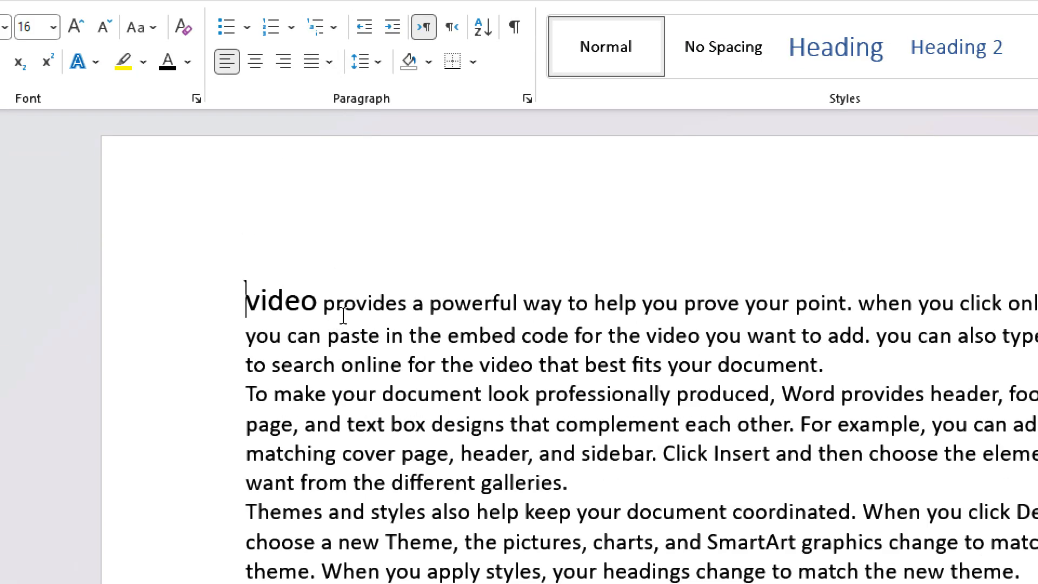
# - Try centre, left and right alignment on the first paragraph, settling on Justify
pyautogui.tripleClick(344, 319)
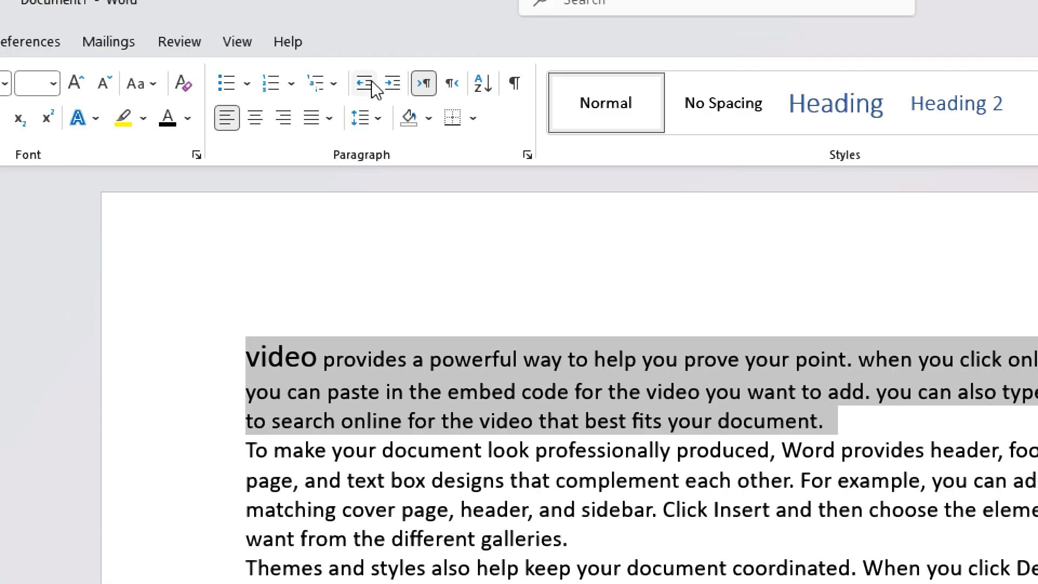
pyautogui.click(255, 119)
pyautogui.click(255, 119)
pyautogui.click(286, 124)
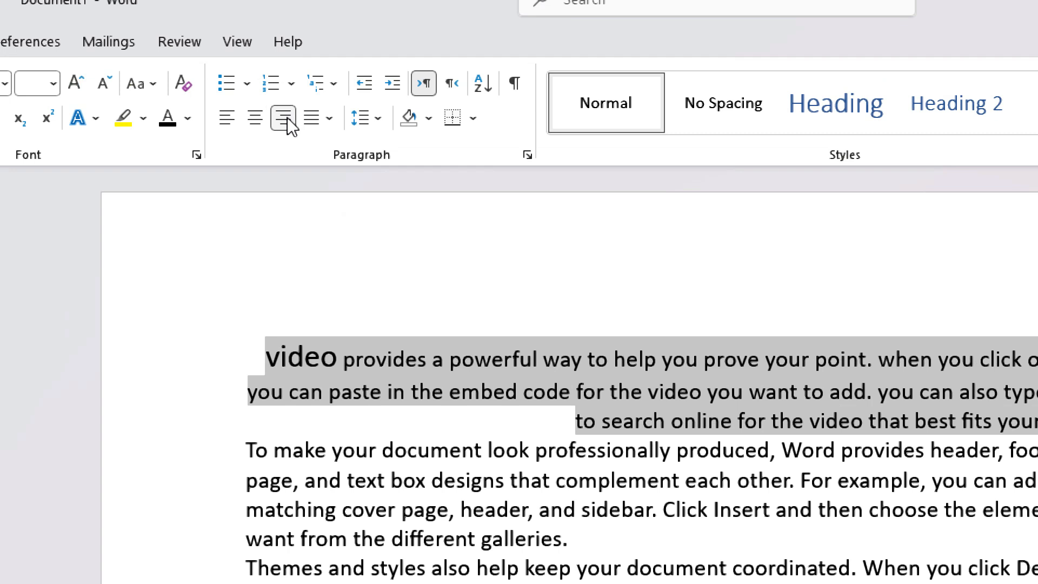
pyautogui.click(235, 128)
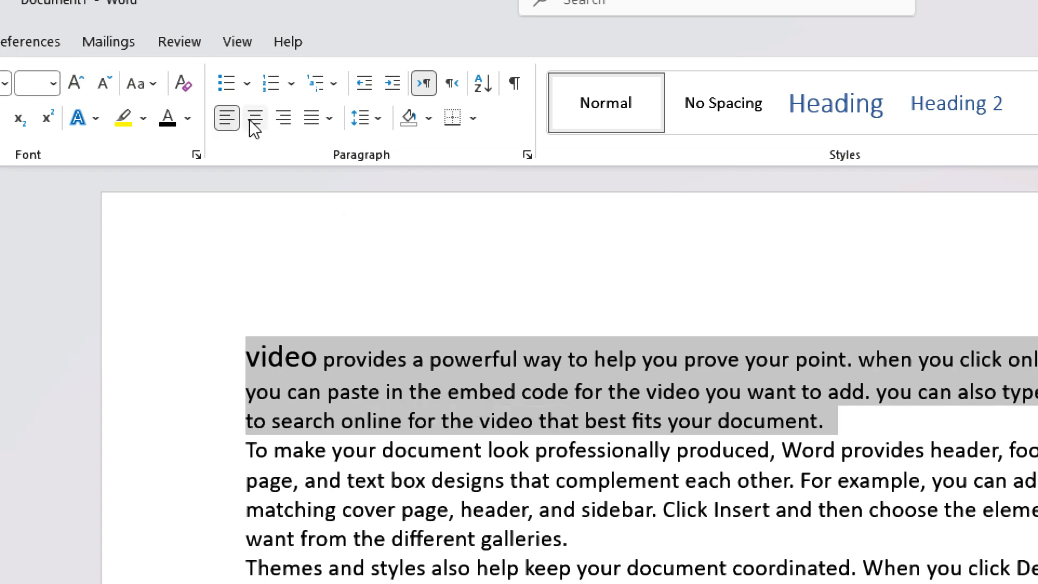
pyautogui.click(254, 128)
pyautogui.click(227, 119)
pyautogui.click(330, 118)
pyautogui.click(340, 149)
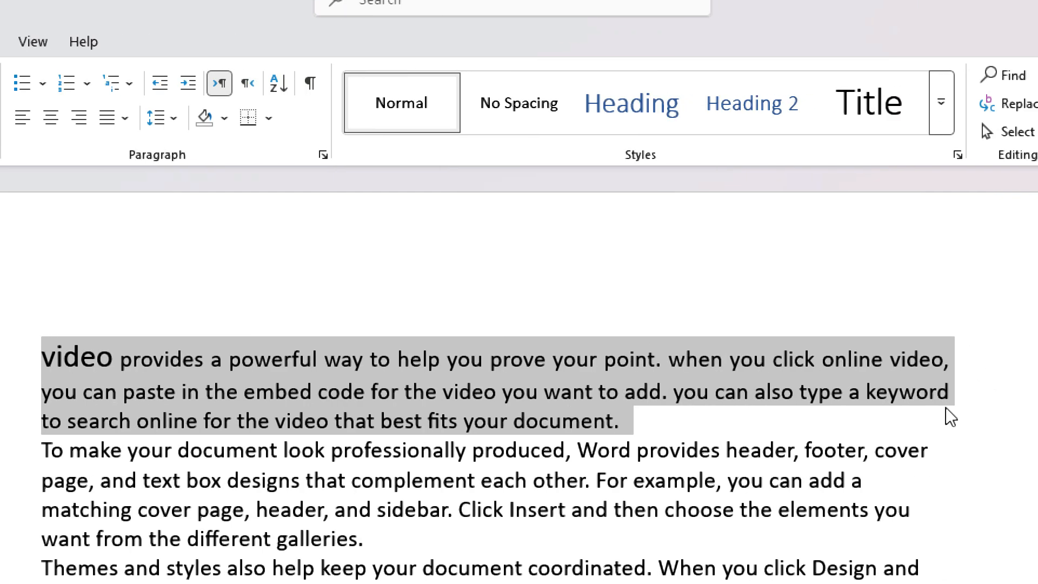
pyautogui.click(124, 118)
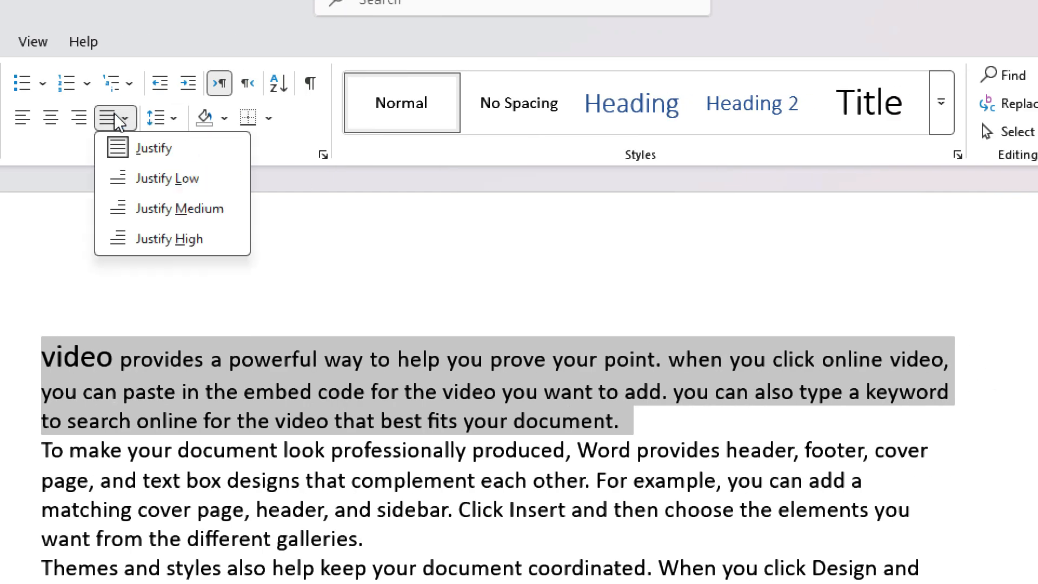
pyautogui.click(141, 149)
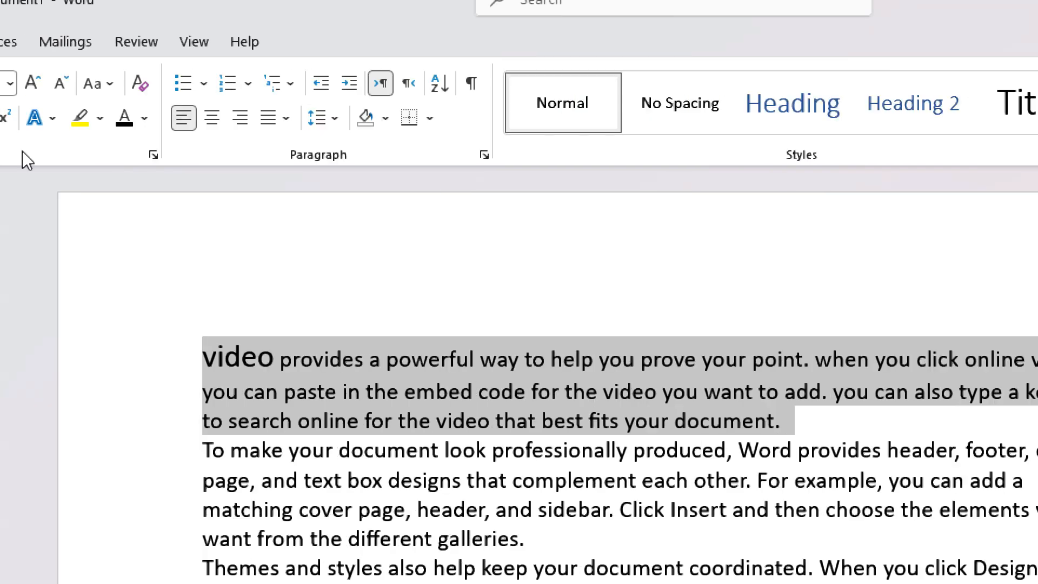
pyautogui.click(88, 119)
pyautogui.click(340, 156)
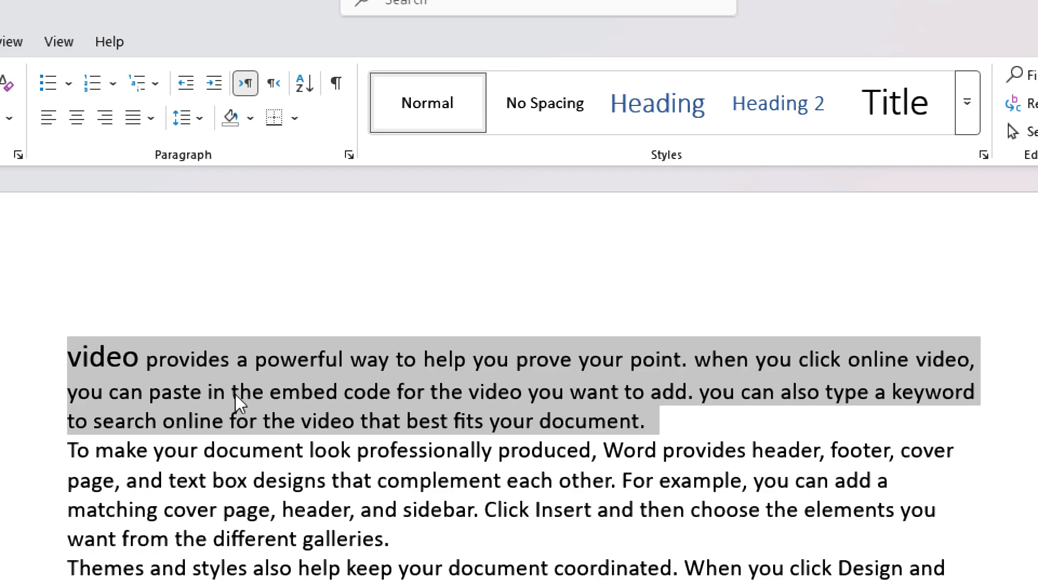
# - Add an empty line after the first paragraph, following 'document.'
pyautogui.click(346, 390)
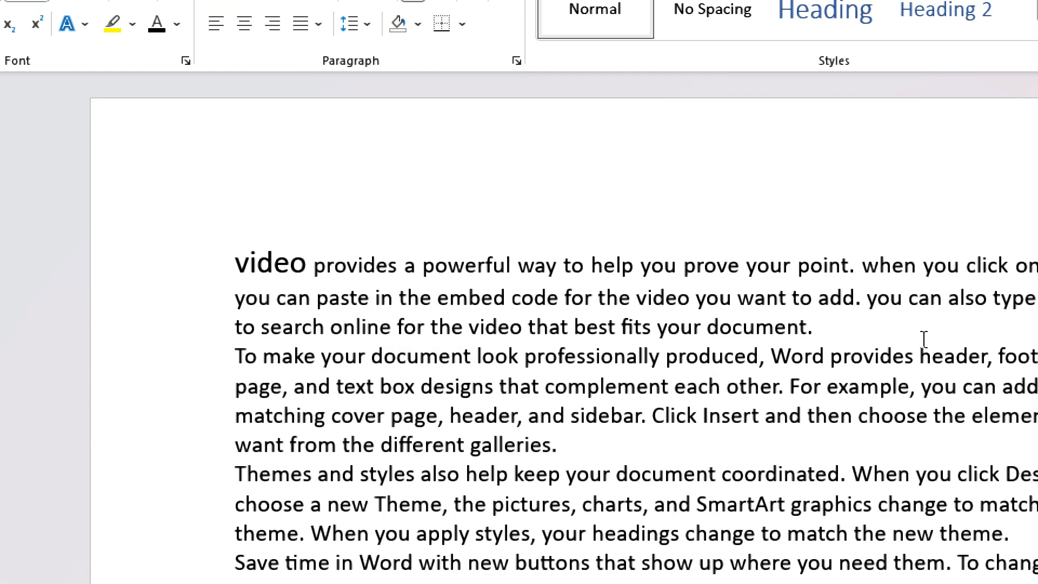
pyautogui.click(912, 336)
pyautogui.press('Return')
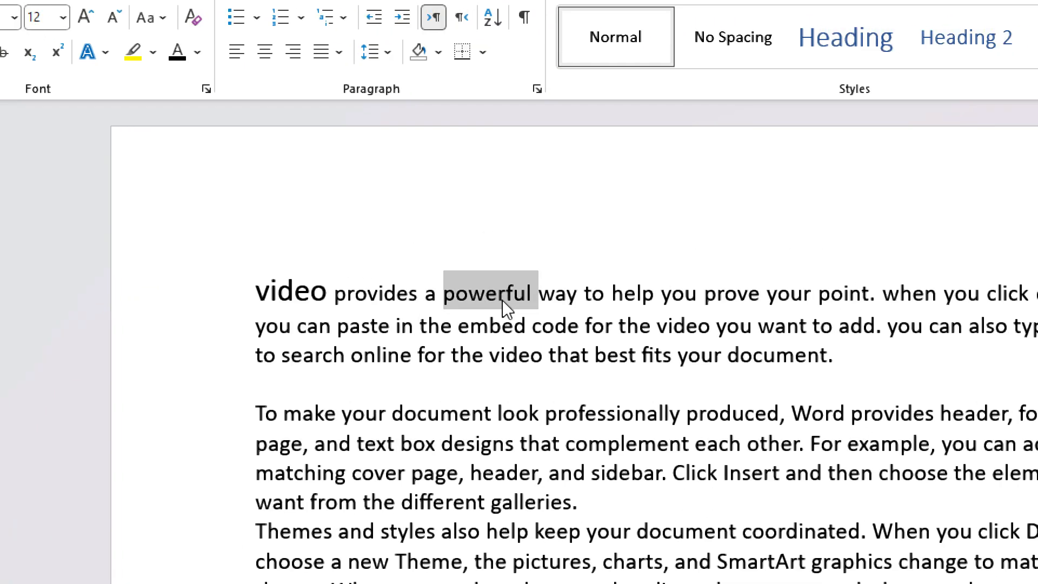
pyautogui.tripleClick(576, 204)
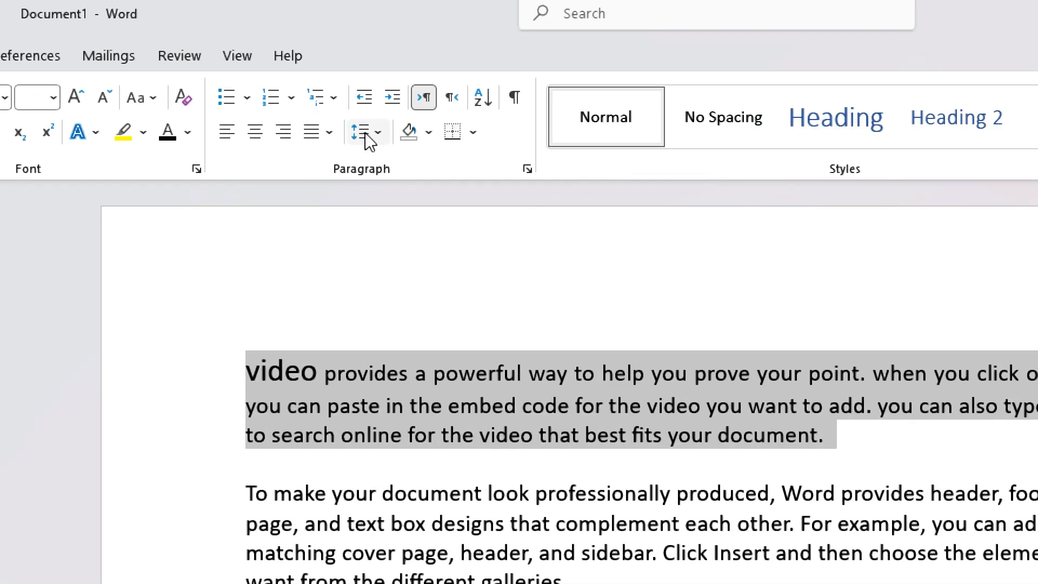
pyautogui.click(363, 133)
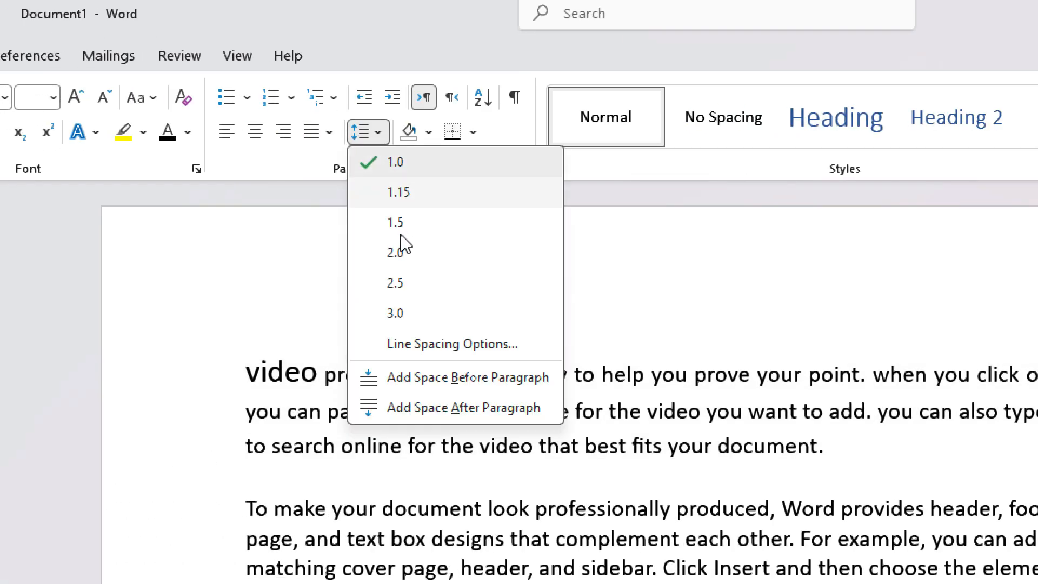
pyautogui.click(400, 226)
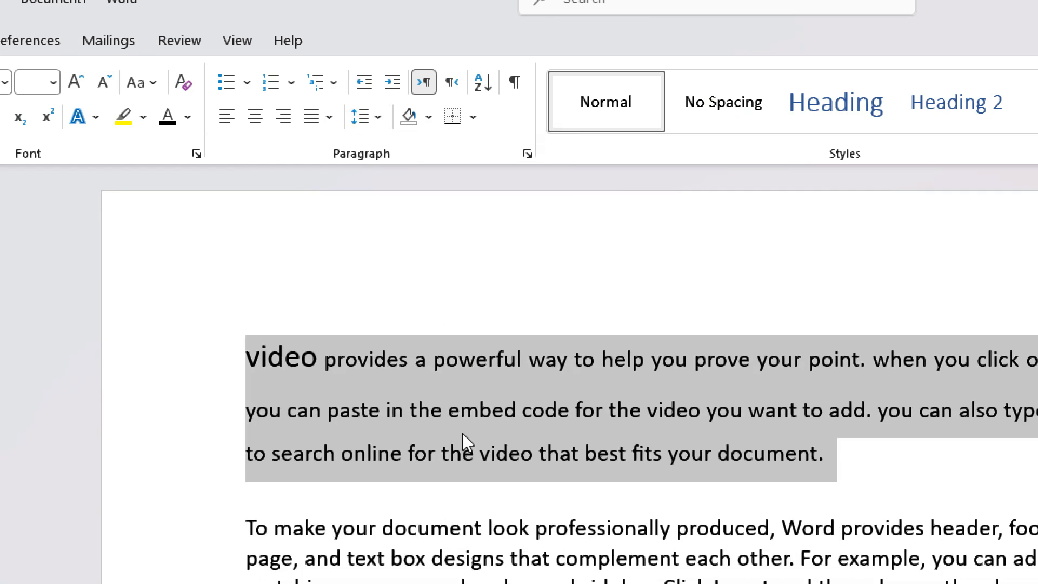
pyautogui.click(362, 117)
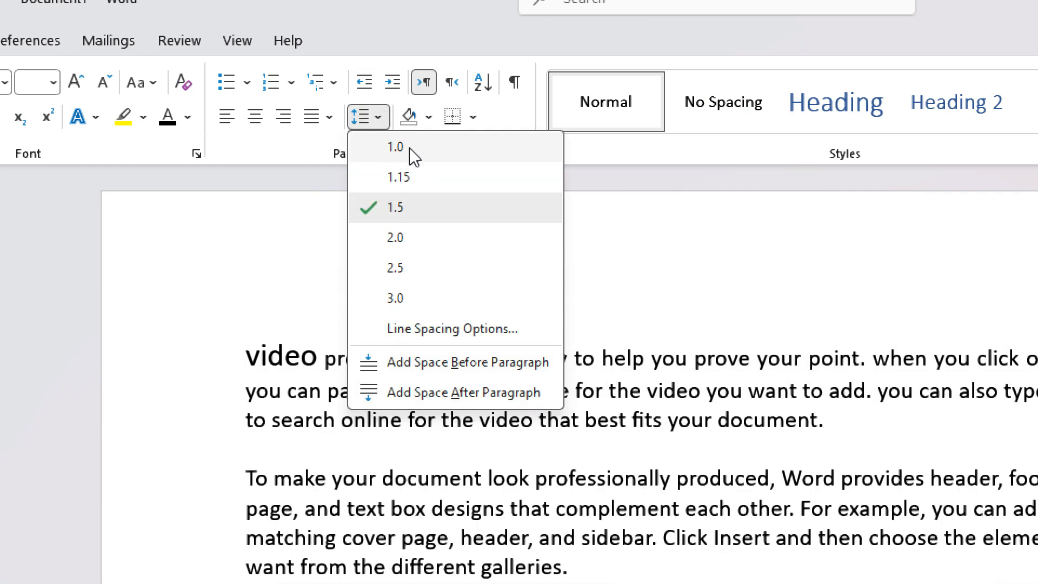
pyautogui.click(410, 148)
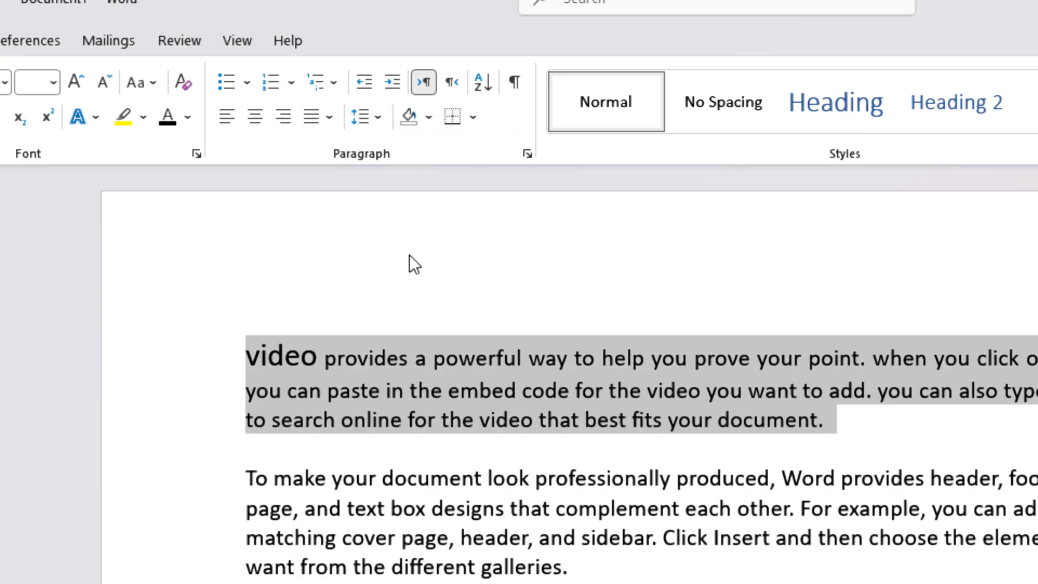
pyautogui.click(454, 370)
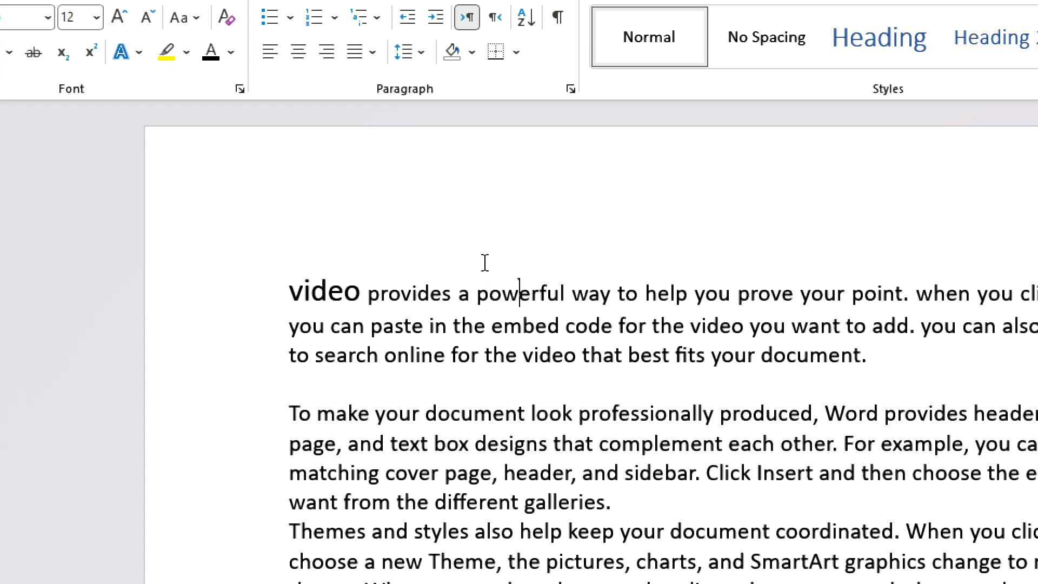
pyautogui.tripleClick(571, 293)
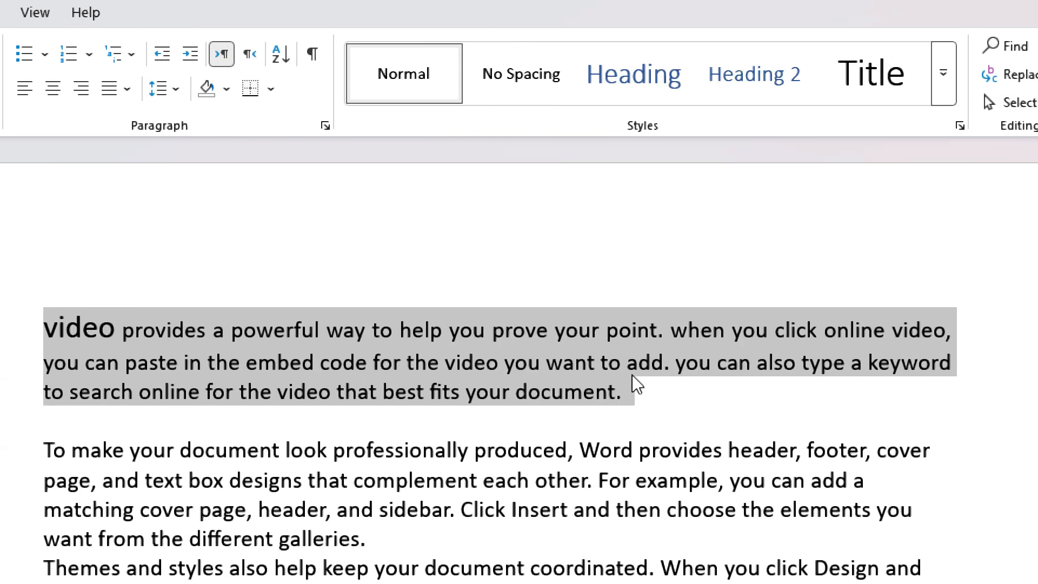
# - Justify all the document text and insert a blank line above the first paragraph
pyautogui.hotkey('ctrl', 'a')
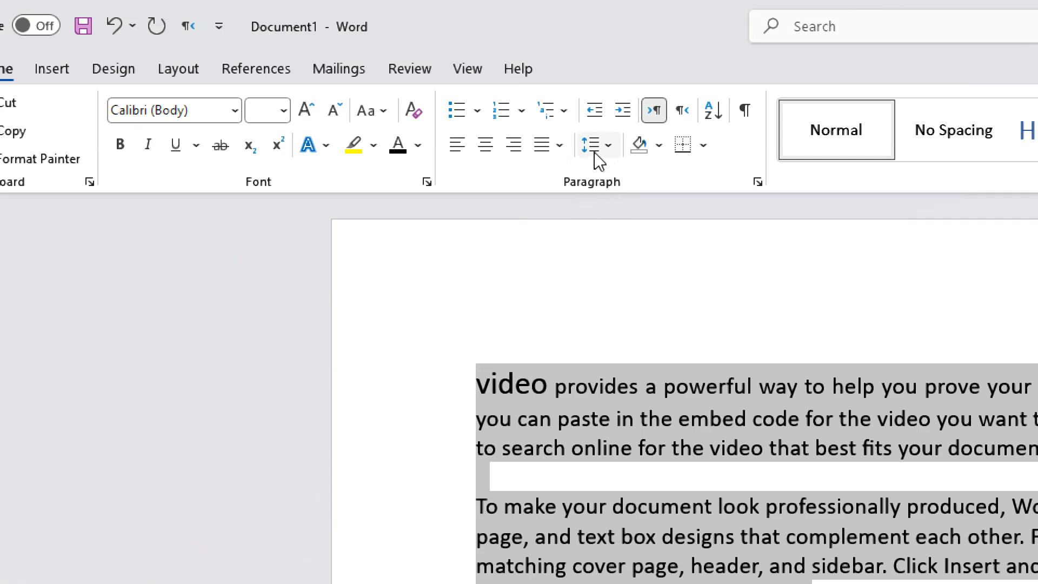
pyautogui.click(559, 145)
pyautogui.click(574, 173)
pyautogui.scroll(-3, 844, 521)
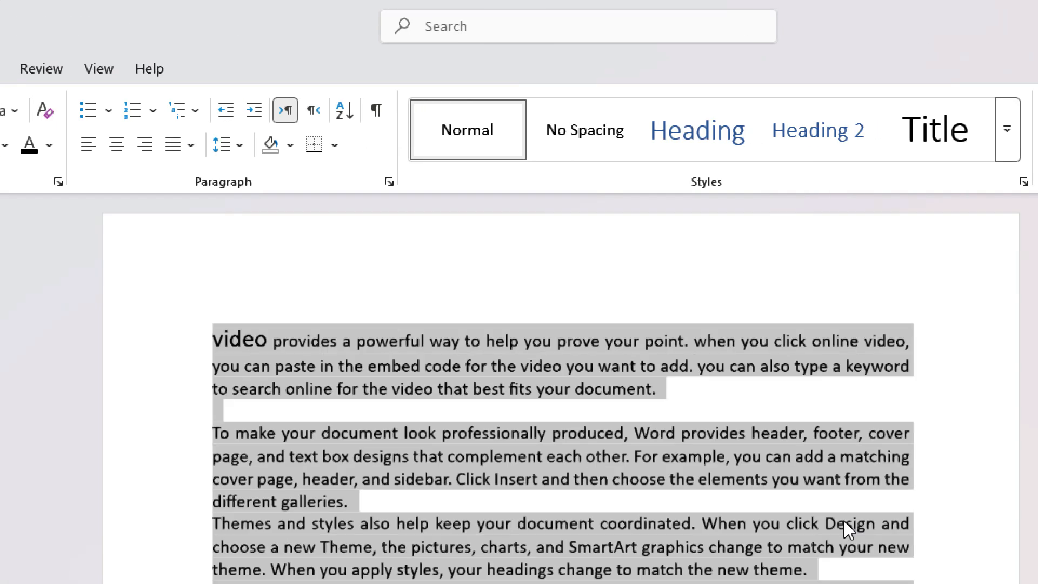
pyautogui.scroll(-1, 844, 521)
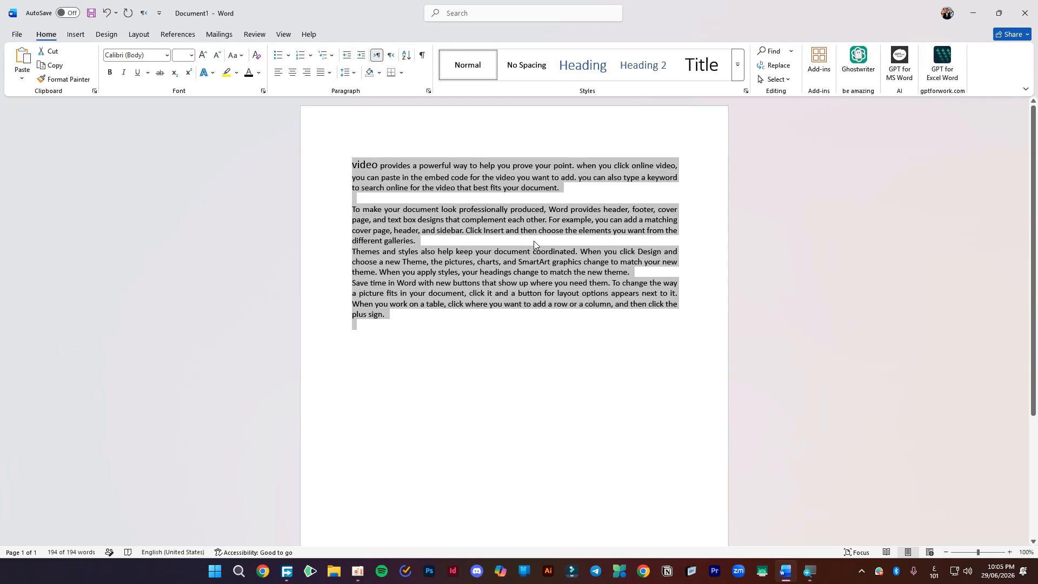
pyautogui.click(577, 367)
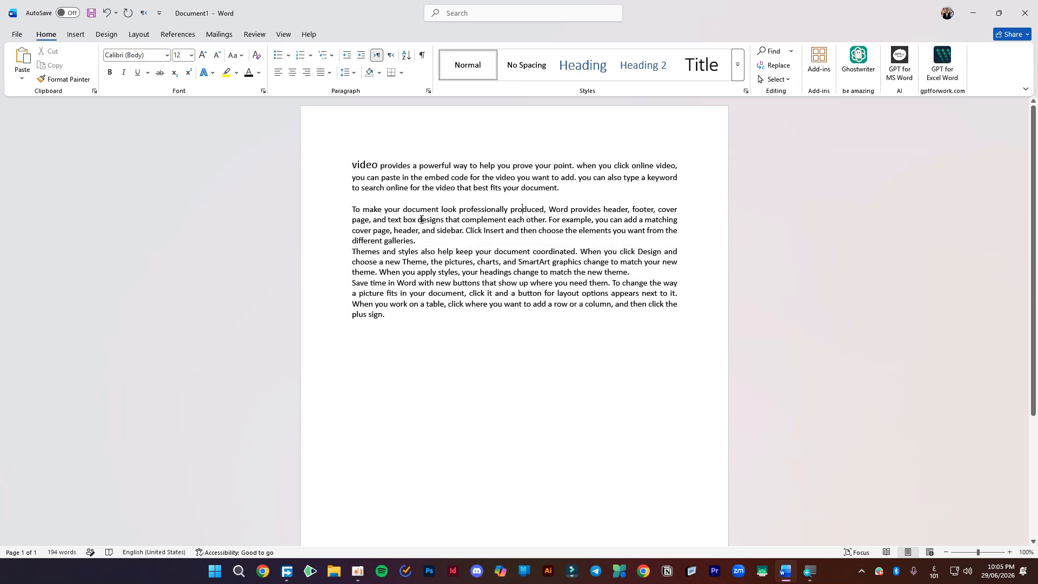
pyautogui.press('Return')
pyautogui.press('Return')
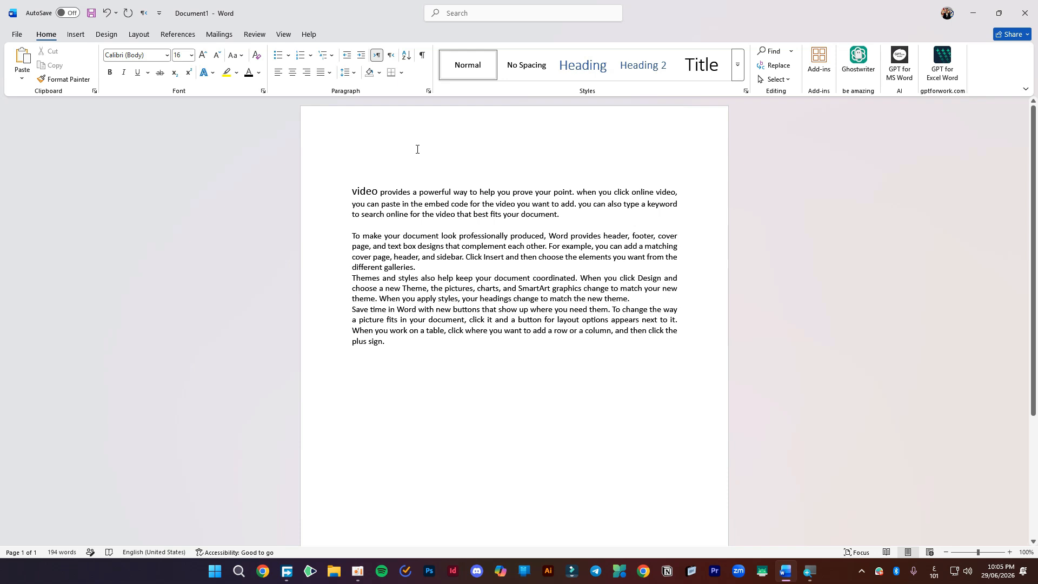
# - Switch the keyboard to English and type the word 'title' on the top line
pyautogui.write('فا')
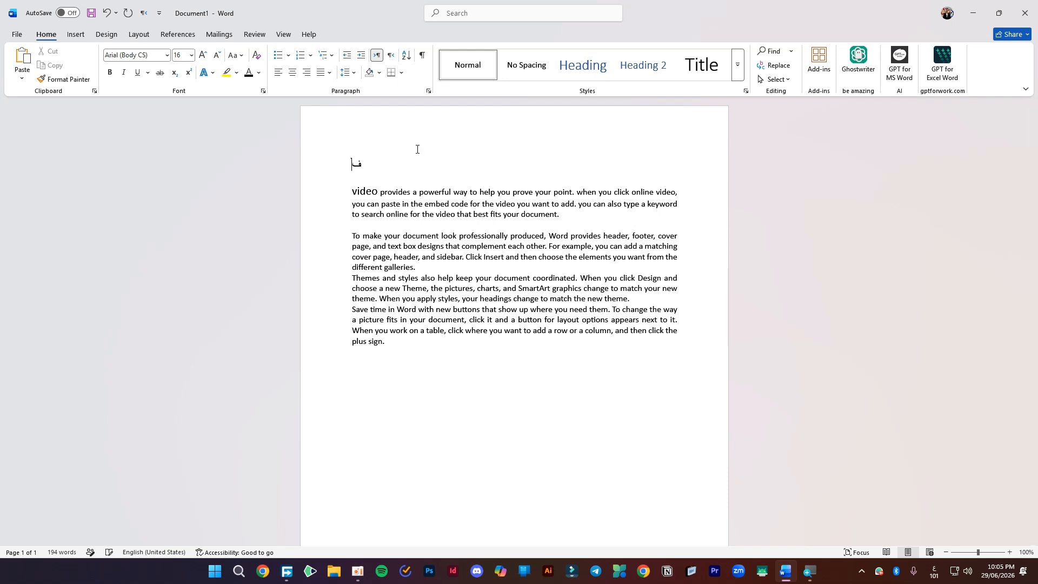
pyautogui.hotkey('alt', 'shift')
pyautogui.press('BackSpace')
pyautogui.press('BackSpace')
pyautogui.write('titi')
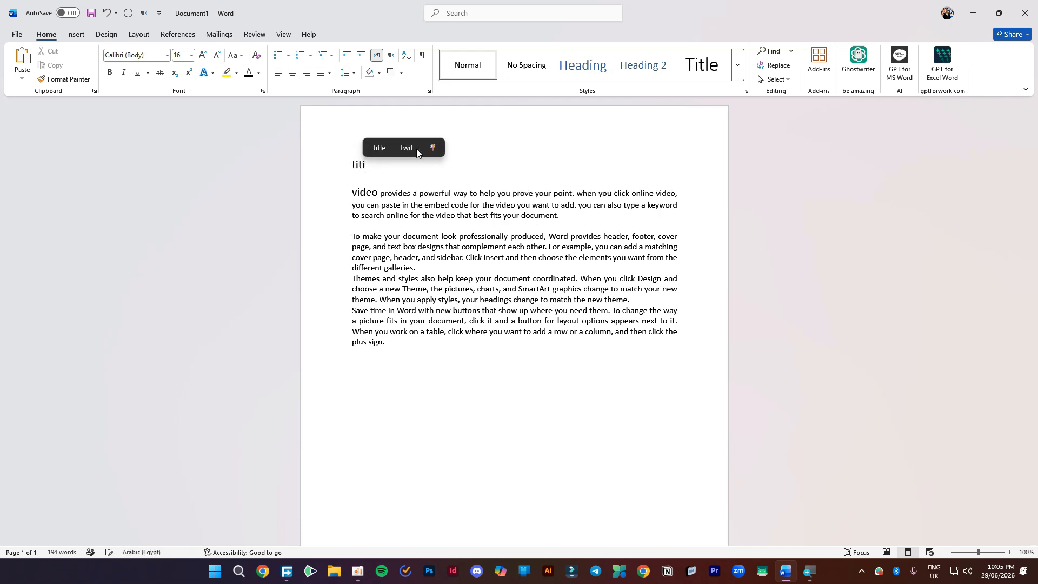
pyautogui.write('l')
pyautogui.press('BackSpace')
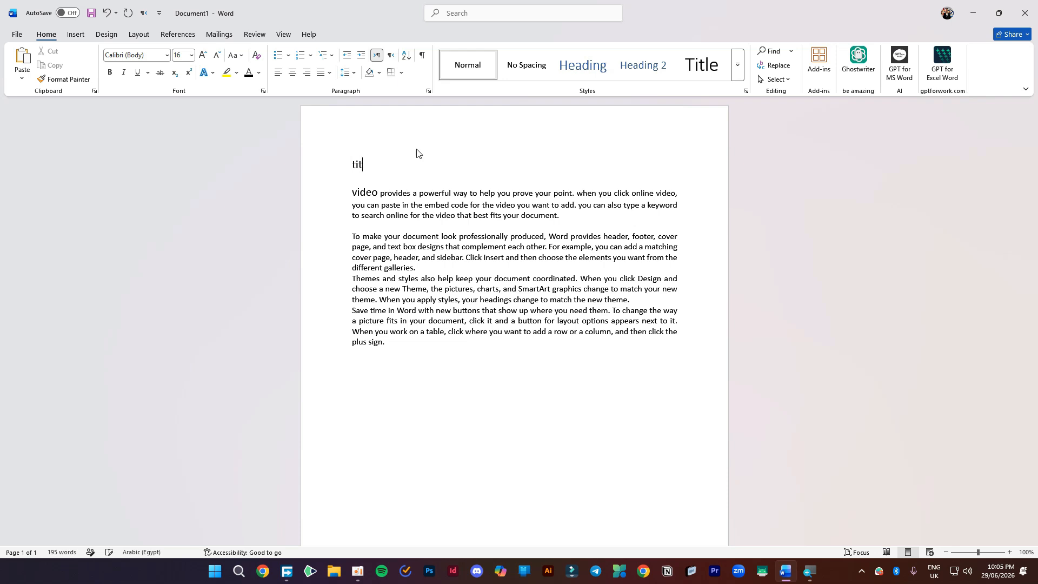
pyautogui.write('e')
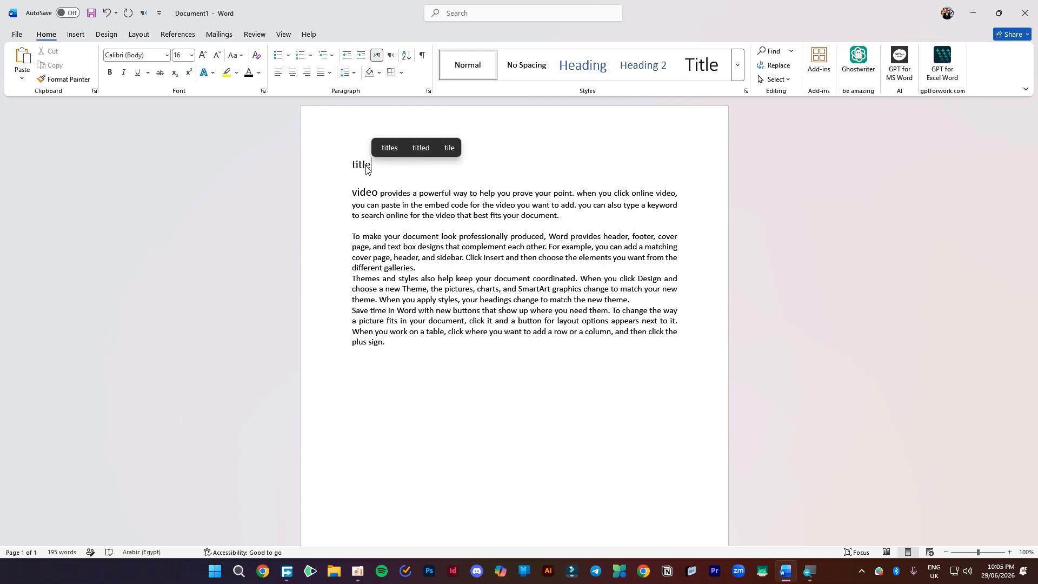
# - Turn 'title' into a centred, bold, uppercase TITLE heading
pyautogui.doubleClick(363, 165)
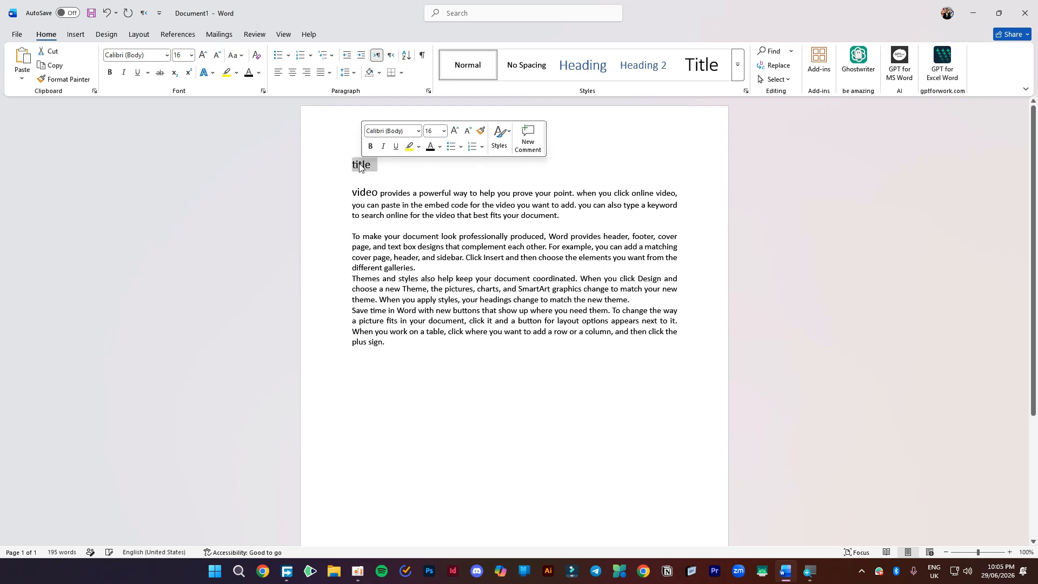
pyautogui.click(292, 72)
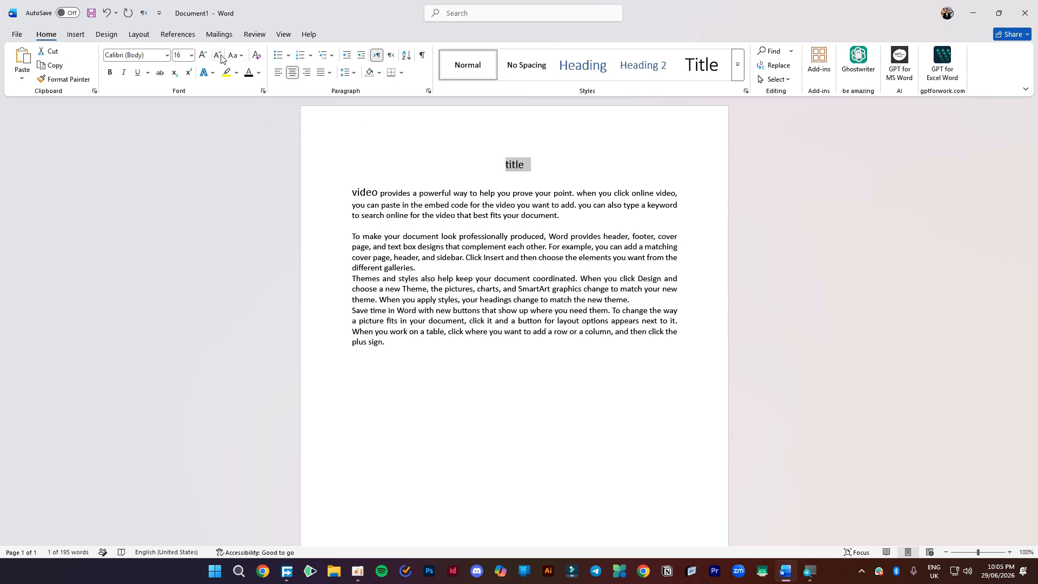
pyautogui.click(238, 57)
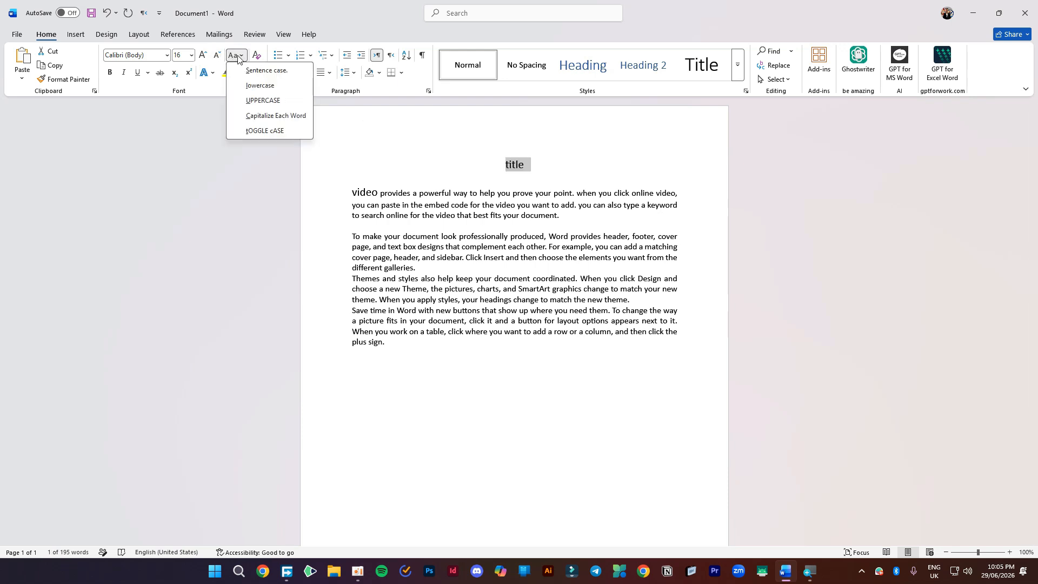
pyautogui.click(265, 101)
pyautogui.click(111, 73)
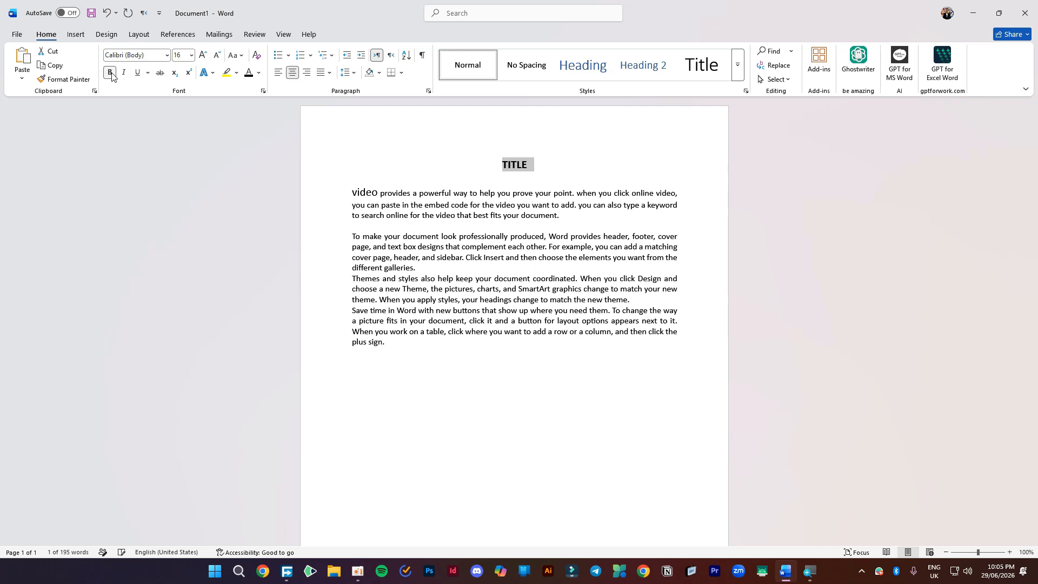
pyautogui.click(508, 165)
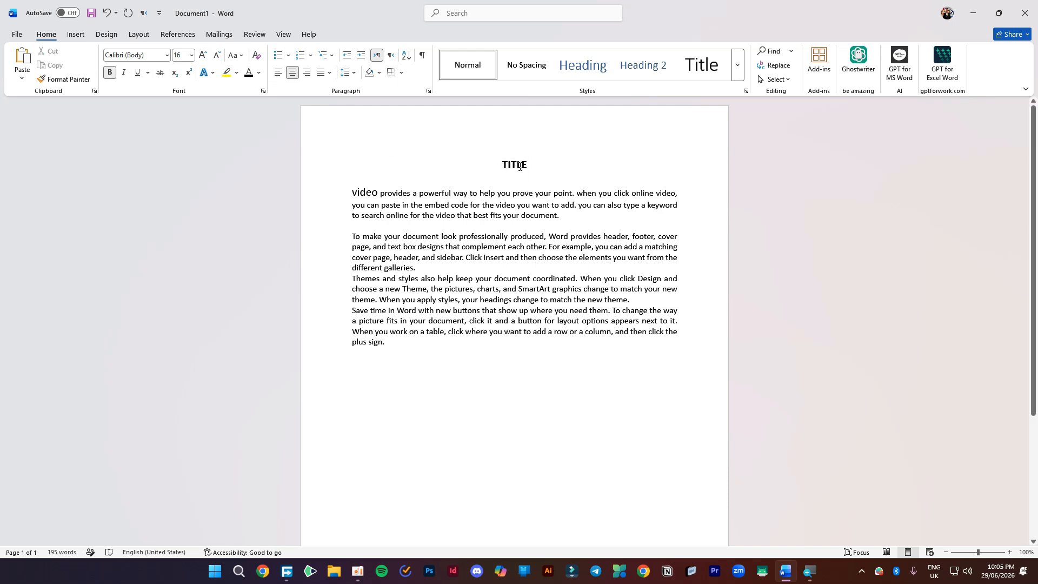
pyautogui.moveTo(349, 189); pyautogui.dragTo(324, 348)
pyautogui.click(378, 179)
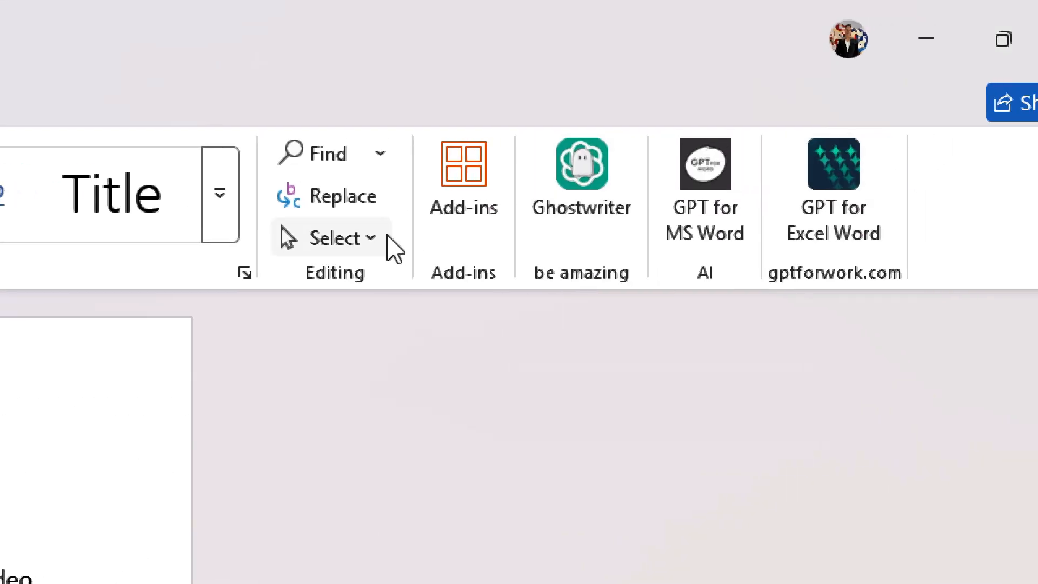
# - Delete the sample paragraphs below TITLE and launch the Ghostwriter add-in
pyautogui.click(476, 178)
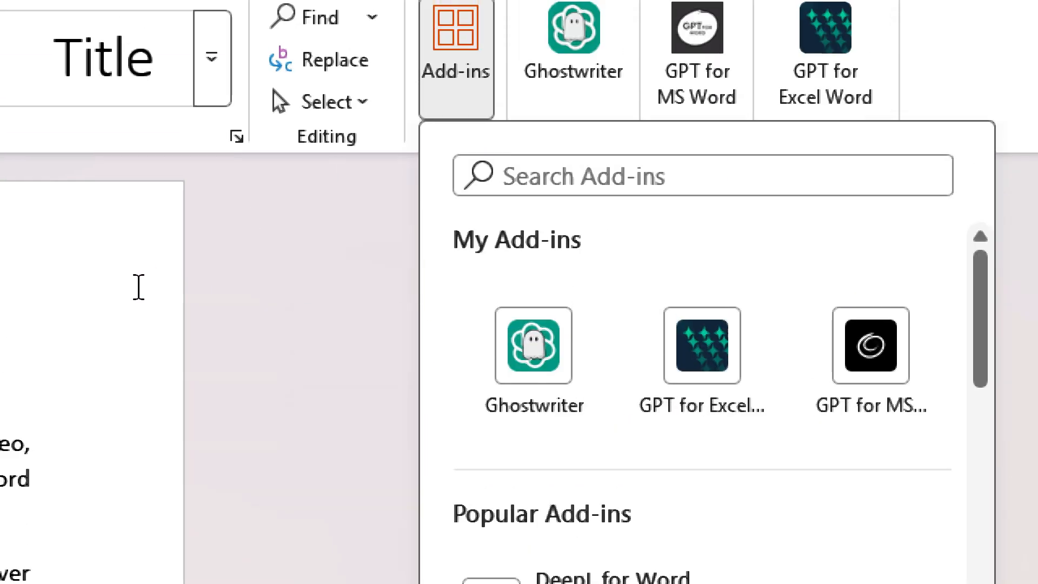
pyautogui.click(157, 263)
pyautogui.scroll(-2, 979, 362)
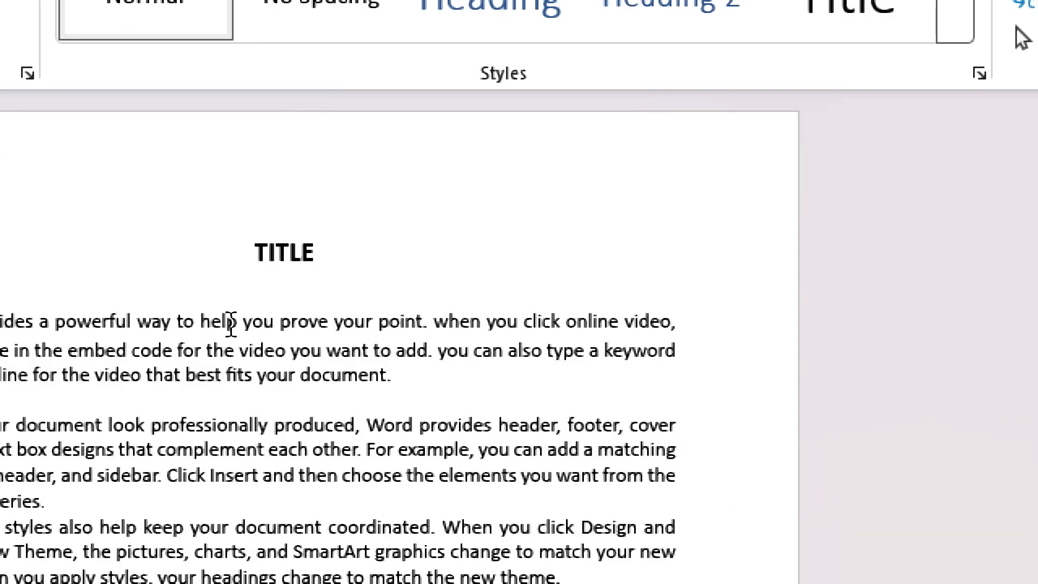
pyautogui.doubleClick(230, 327)
pyautogui.moveTo(230, 329); pyautogui.dragTo(573, 533)
pyautogui.press('Delete')
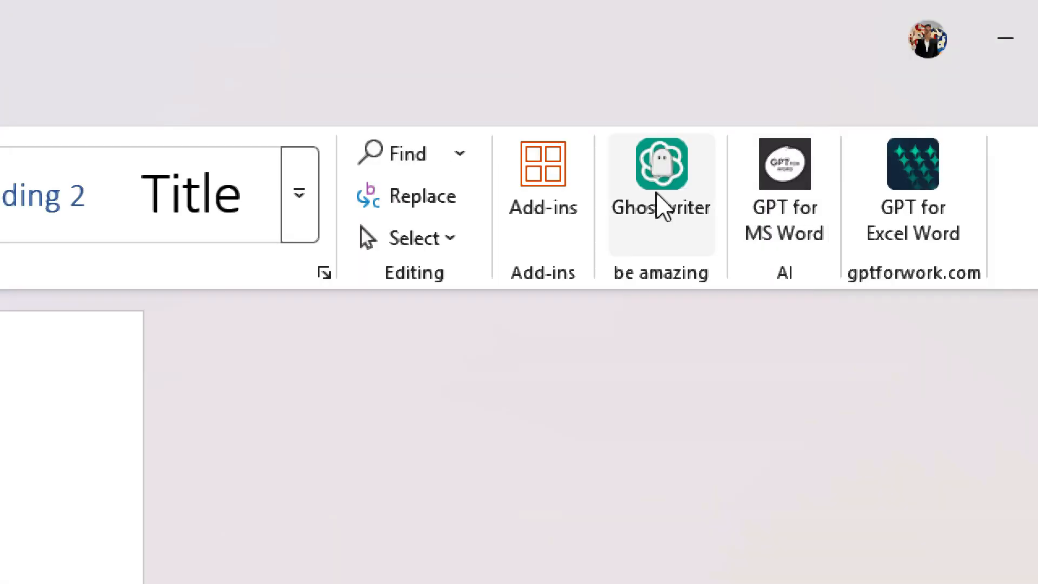
pyautogui.click(657, 207)
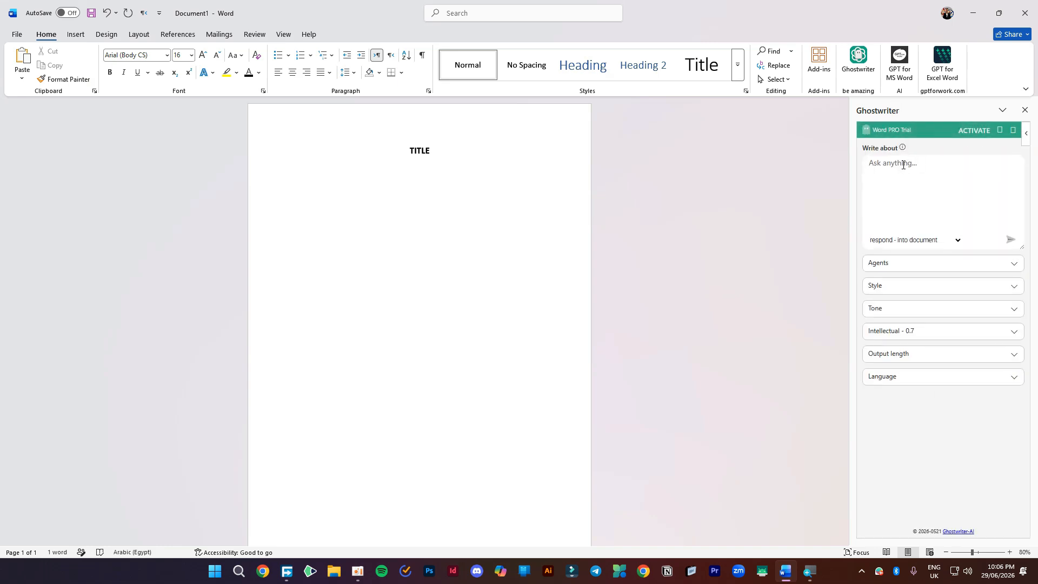
# - Prompt Ghostwriter with 'write sales report 5 lines' and insert the generated report
pyautogui.click(903, 165)
pyautogui.write('write sa')
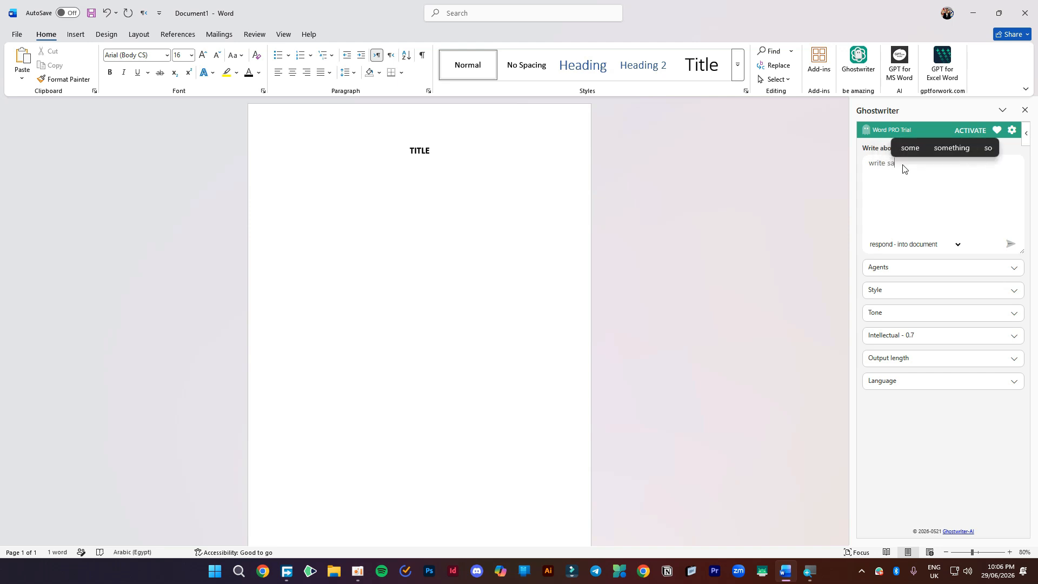
pyautogui.write('les repo')
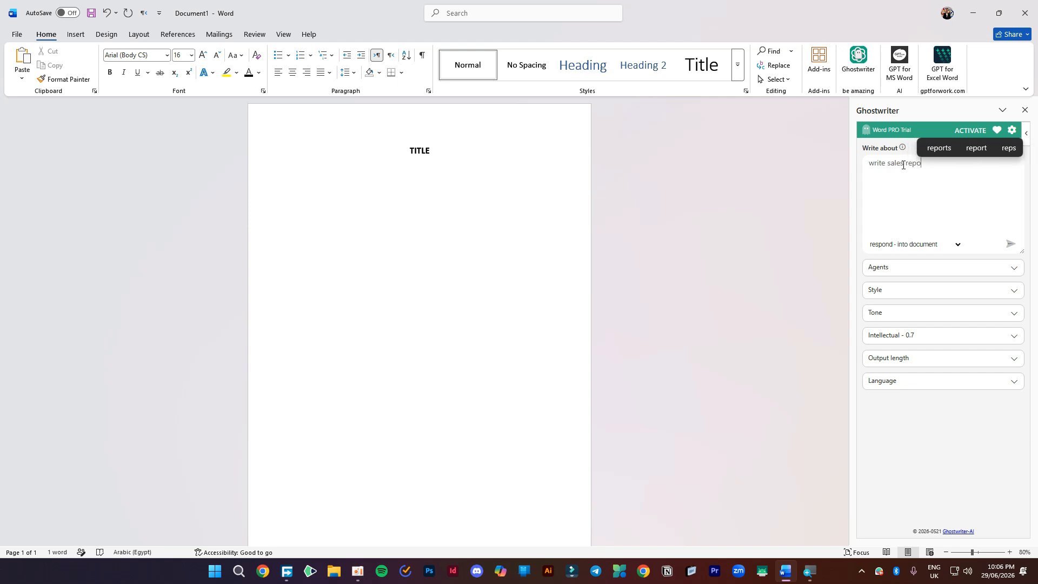
pyautogui.write('rt')
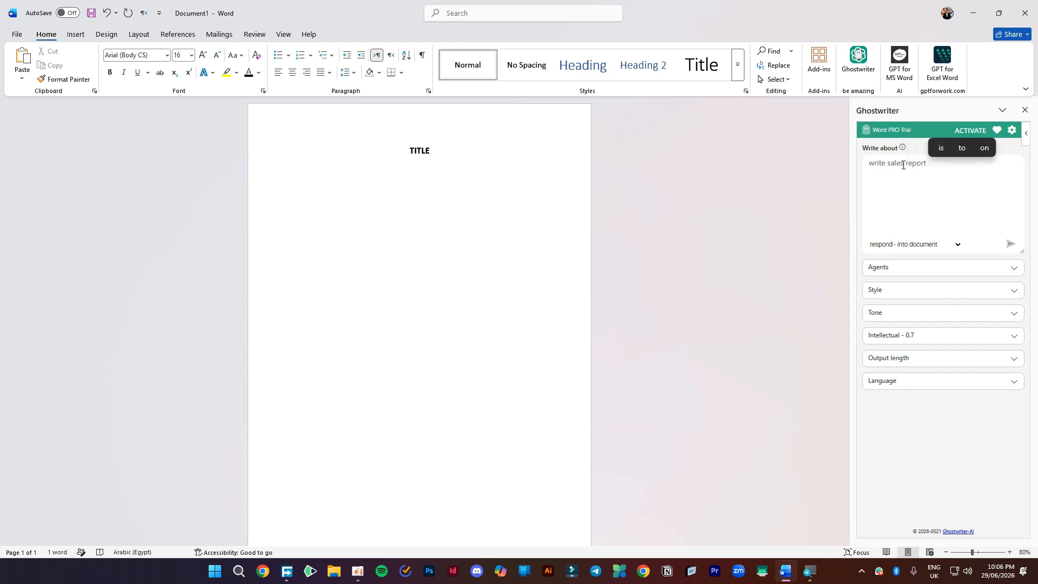
pyautogui.write(' 5 li')
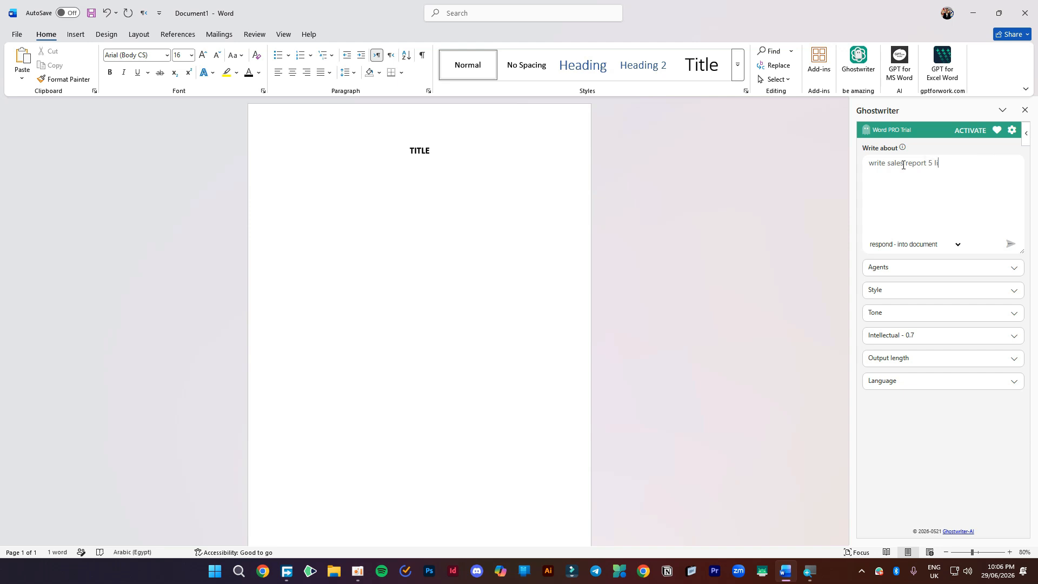
pyautogui.write('ne')
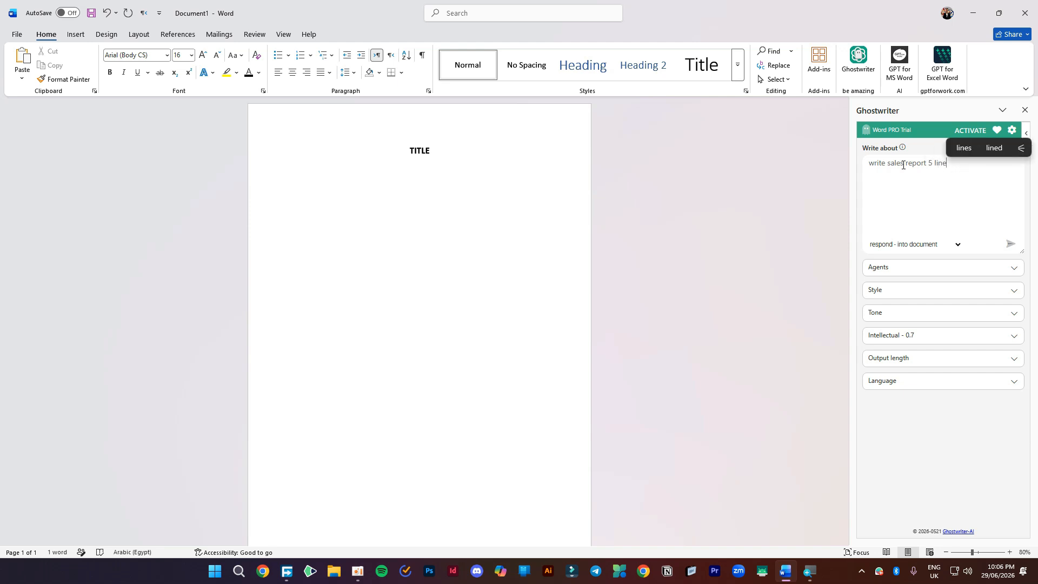
pyautogui.write('s')
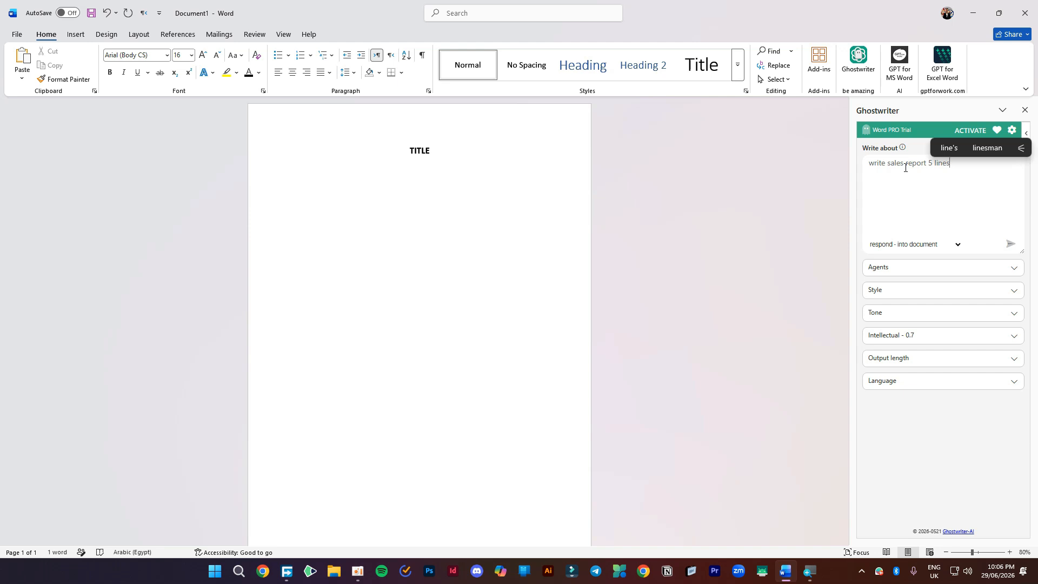
pyautogui.click(1007, 247)
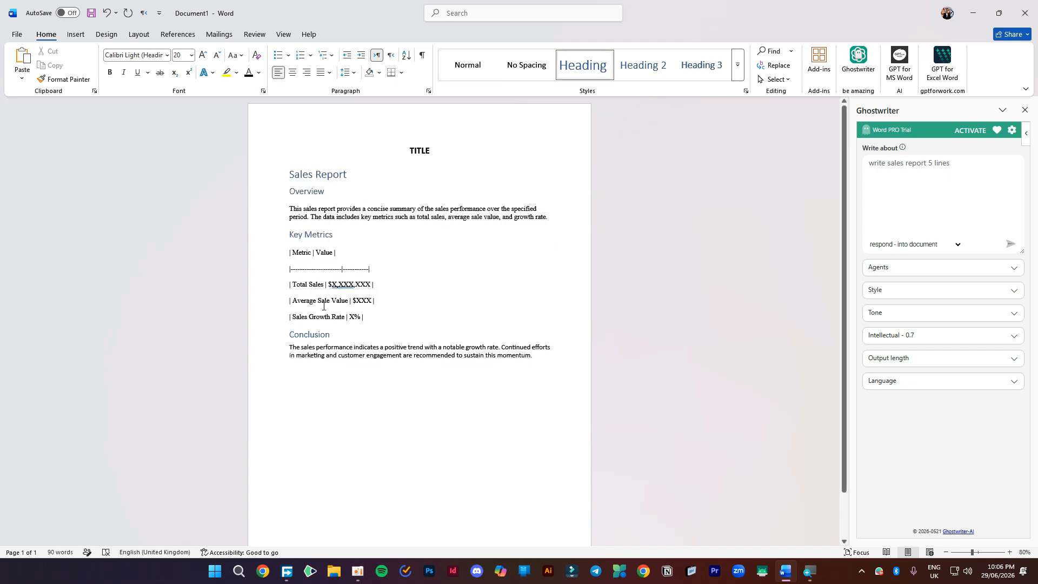
pyautogui.keyDown('ctrl'); pyautogui.scroll(4, 174, 246); pyautogui.keyUp('ctrl')
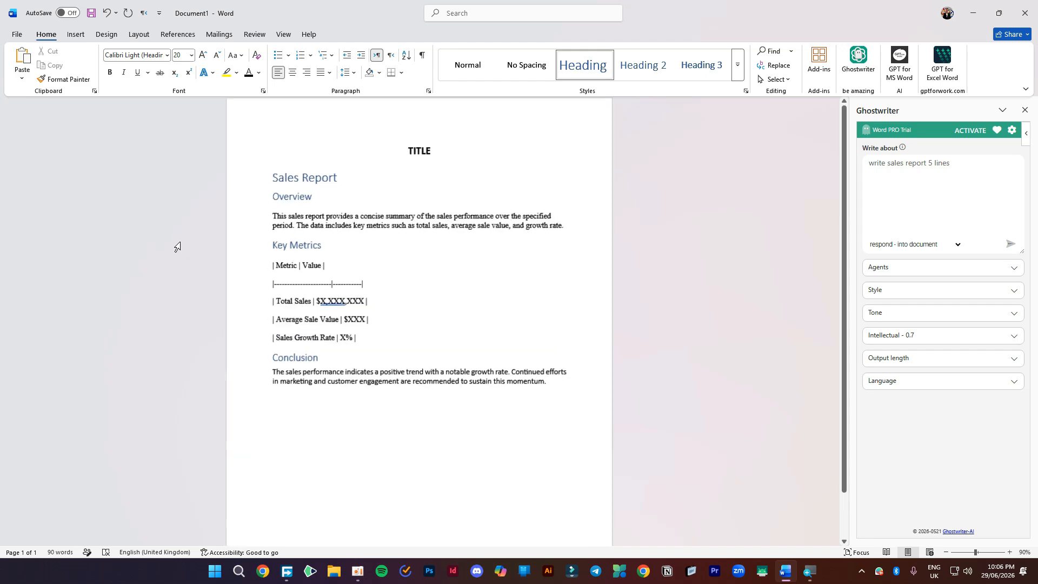
pyautogui.scroll(1, 250, 214)
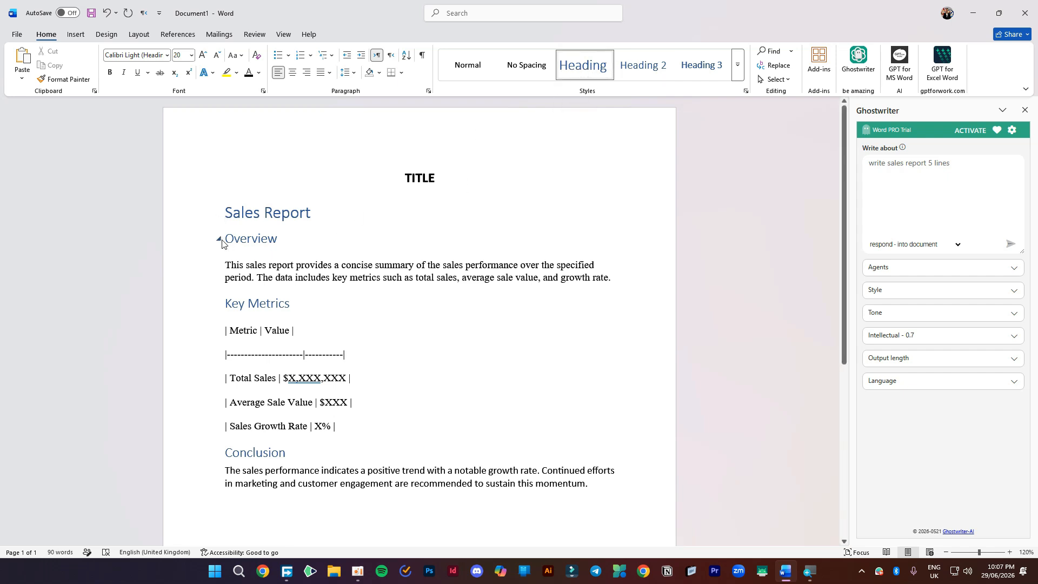
# - Delete the TITLE text and its empty line so Sales Report heads the page
pyautogui.click(219, 303)
pyautogui.click(220, 304)
pyautogui.doubleClick(369, 172)
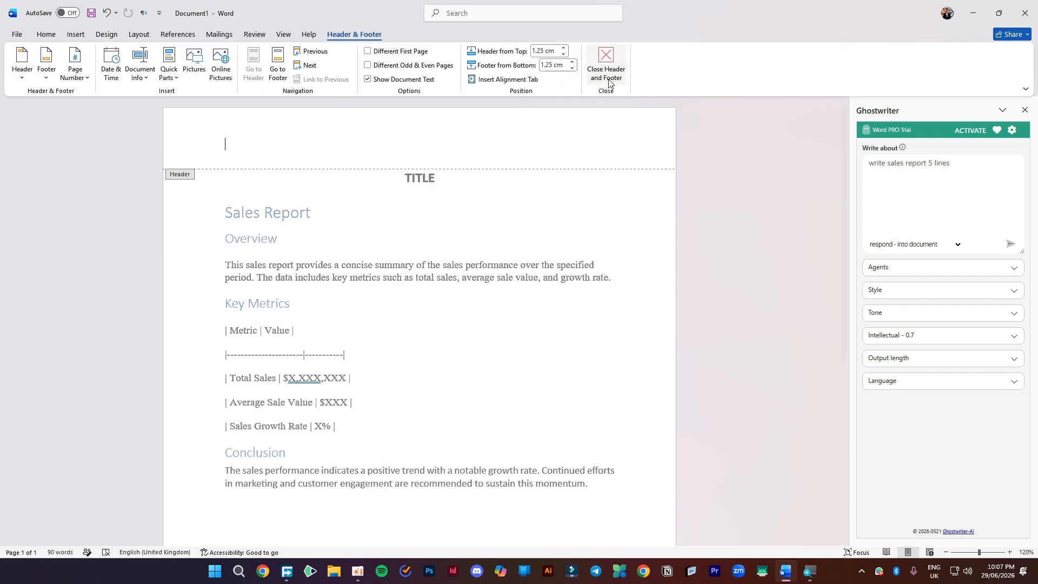
pyautogui.click(605, 81)
pyautogui.click(433, 180)
pyautogui.press('BackSpace')
pyautogui.press('BackSpace')
pyautogui.press('BackSpace')
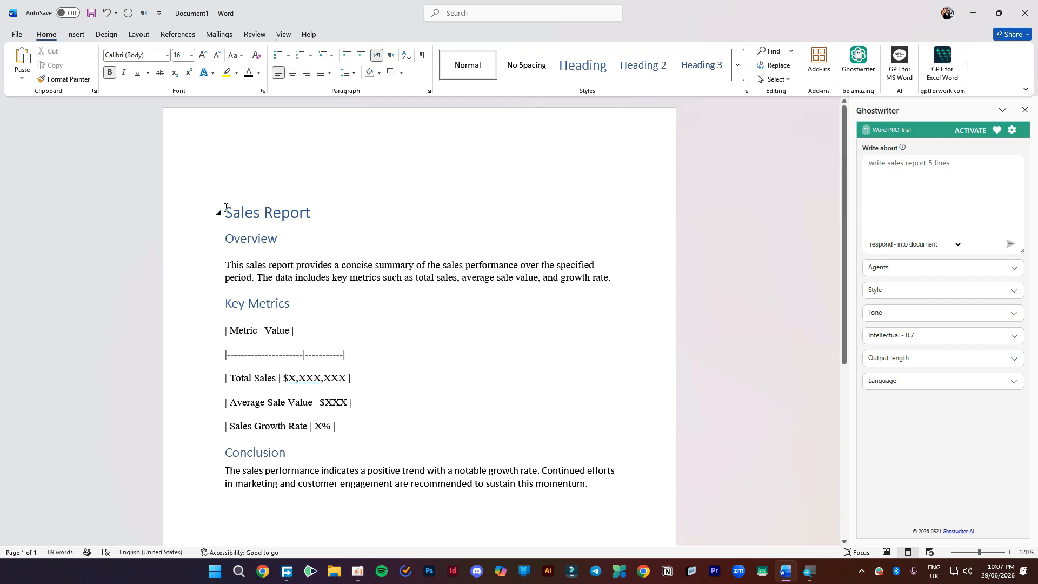
pyautogui.press('Delete')
pyautogui.doubleClick(284, 196)
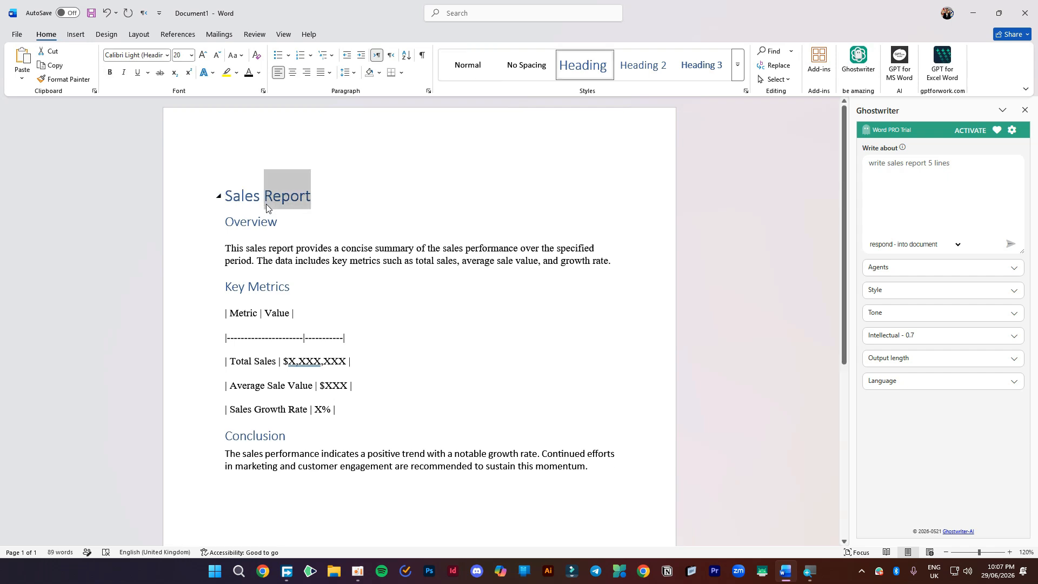
pyautogui.tripleClick(266, 208)
pyautogui.click(487, 66)
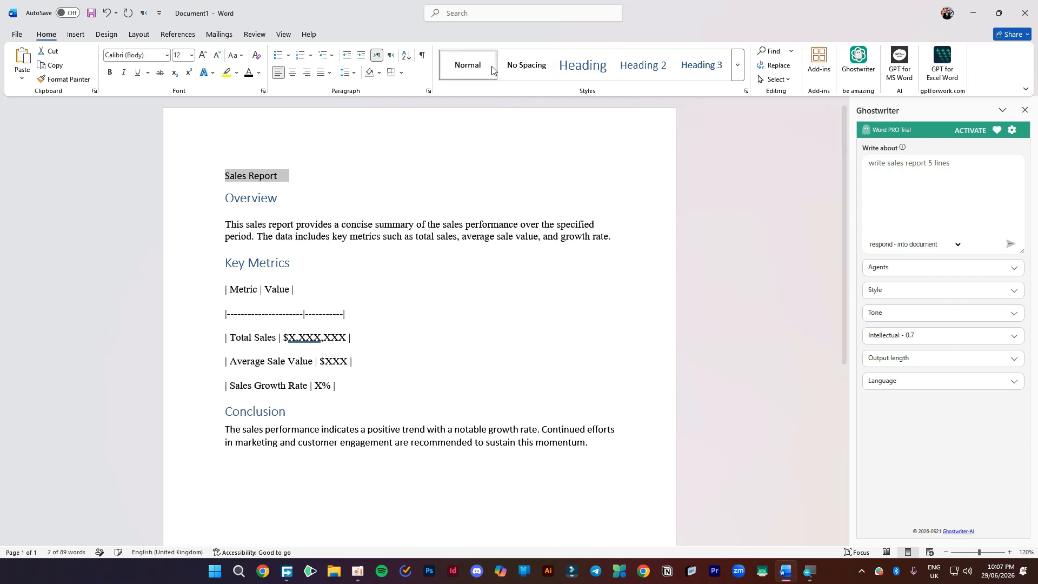
pyautogui.click(525, 69)
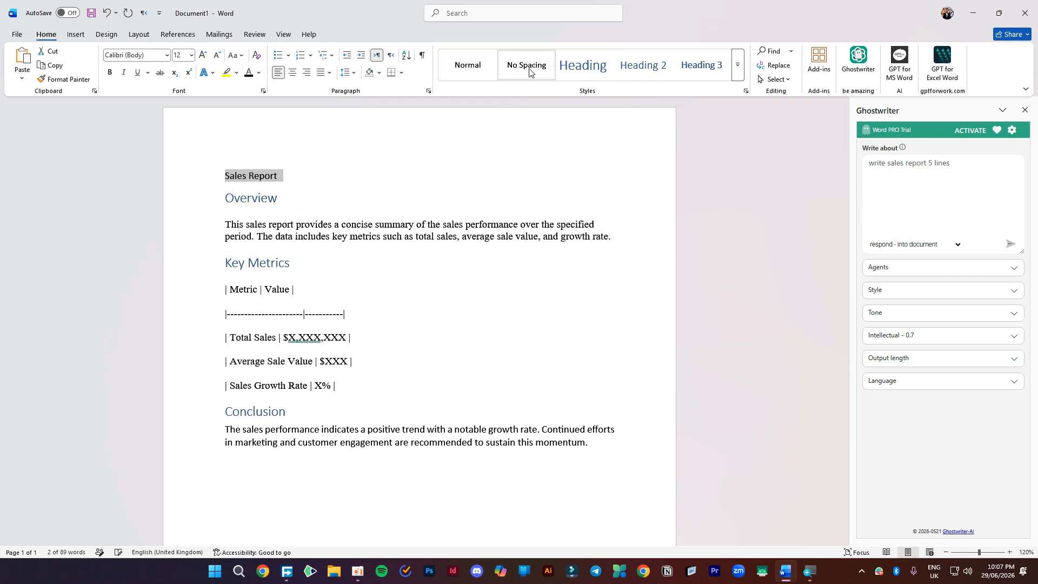
pyautogui.click(584, 69)
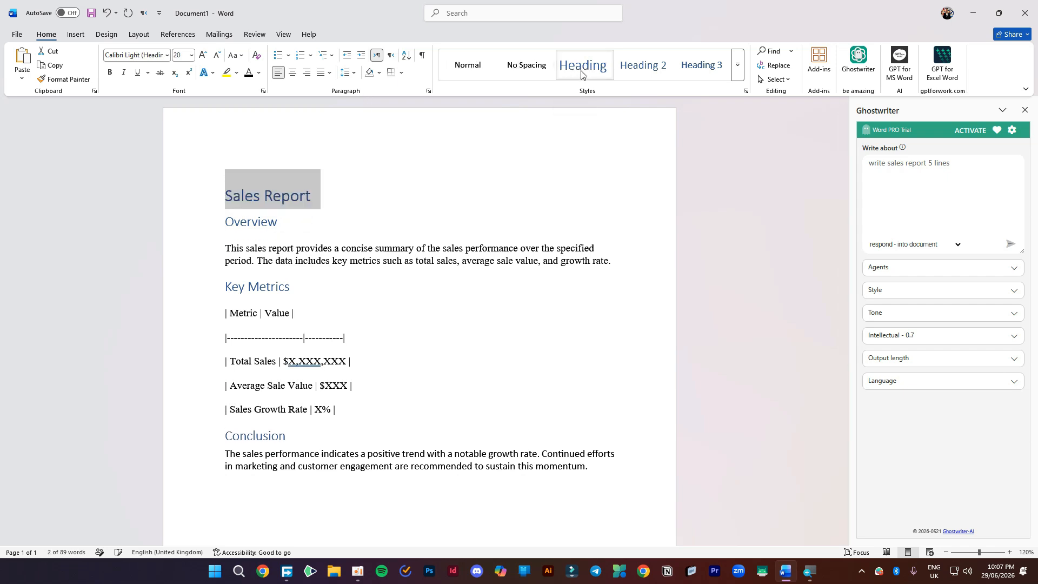
pyautogui.click(219, 196)
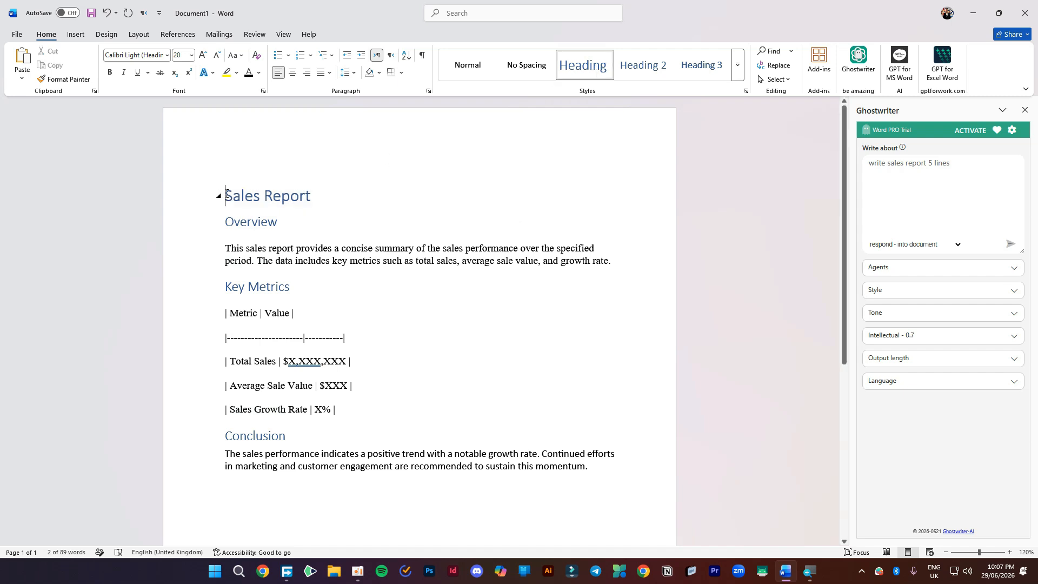
pyautogui.click(219, 197)
pyautogui.moveTo(266, 202); pyautogui.dragTo(281, 385)
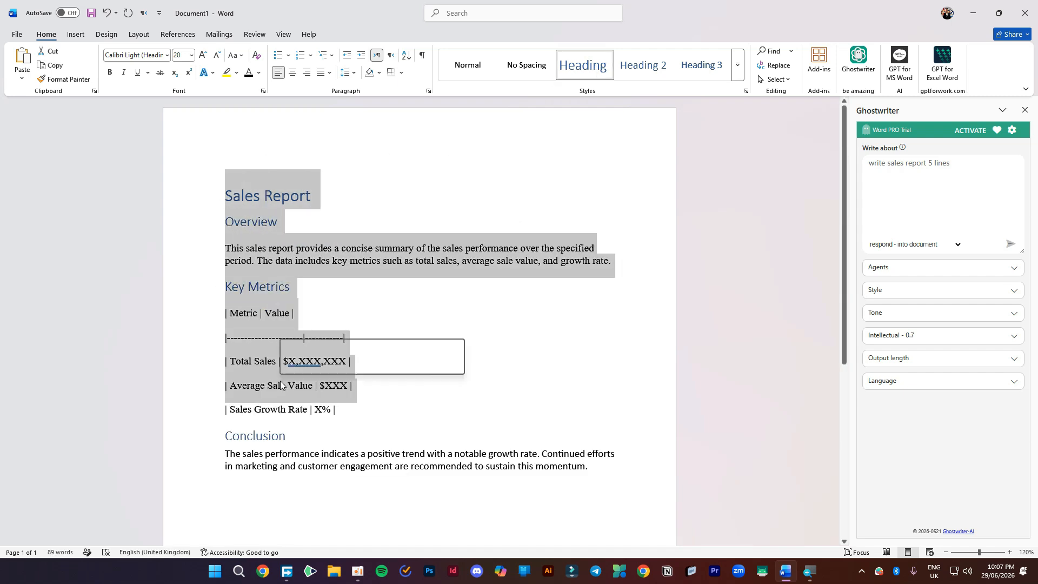
pyautogui.click(217, 196)
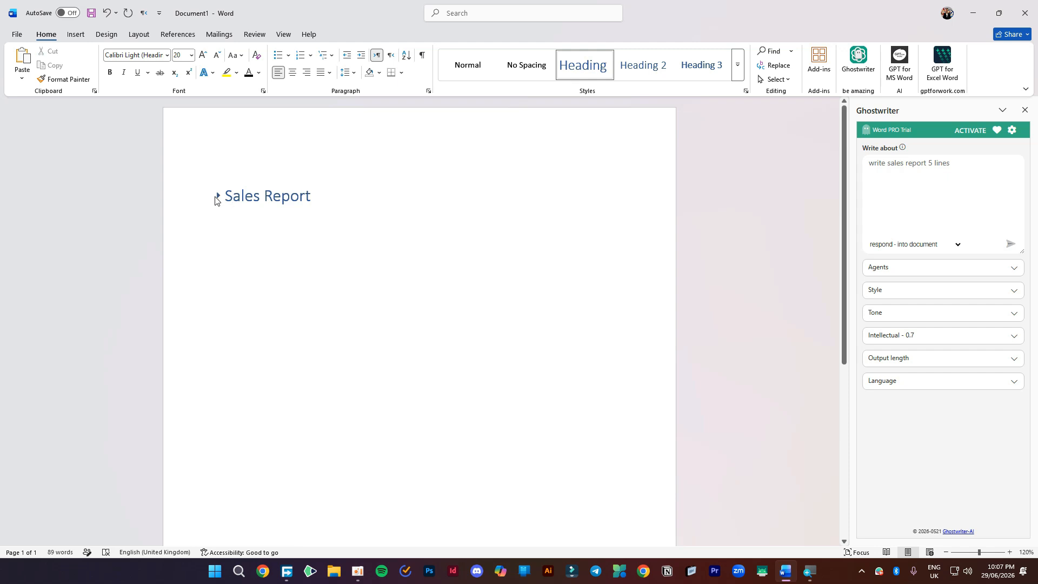
pyautogui.click(217, 197)
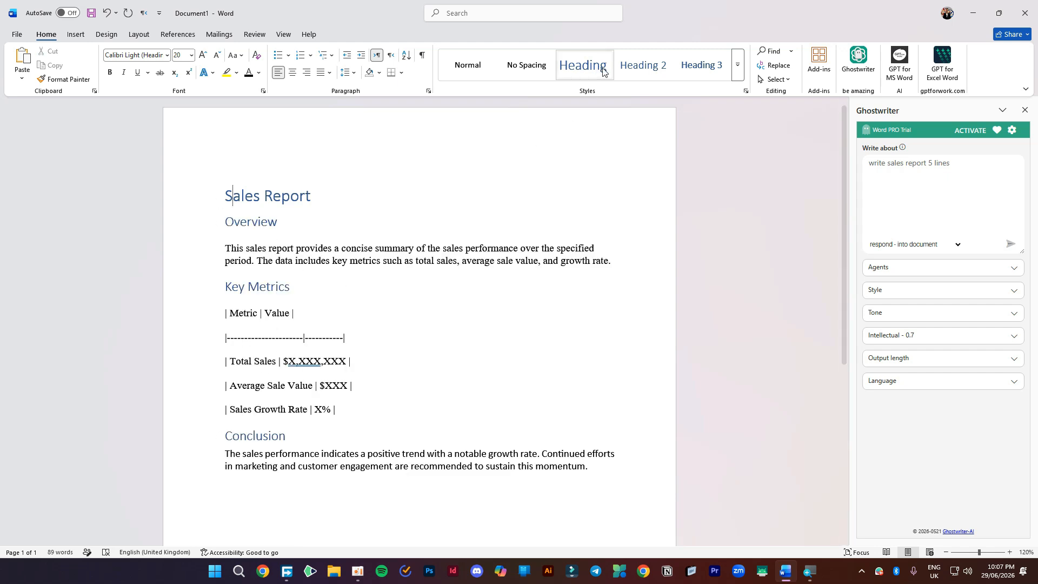
pyautogui.click(1025, 110)
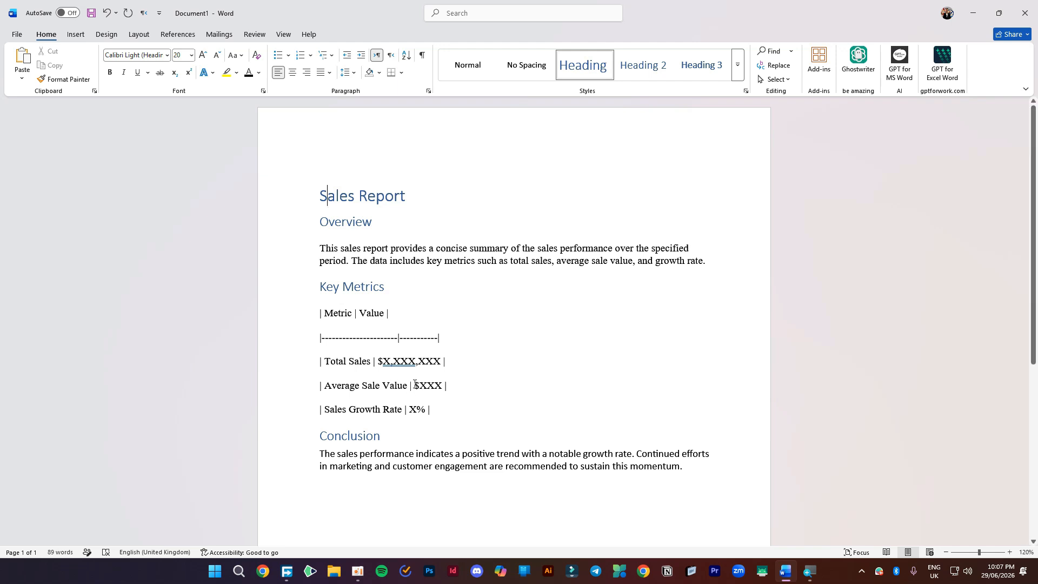
pyautogui.moveTo(439, 360); pyautogui.dragTo(383, 361)
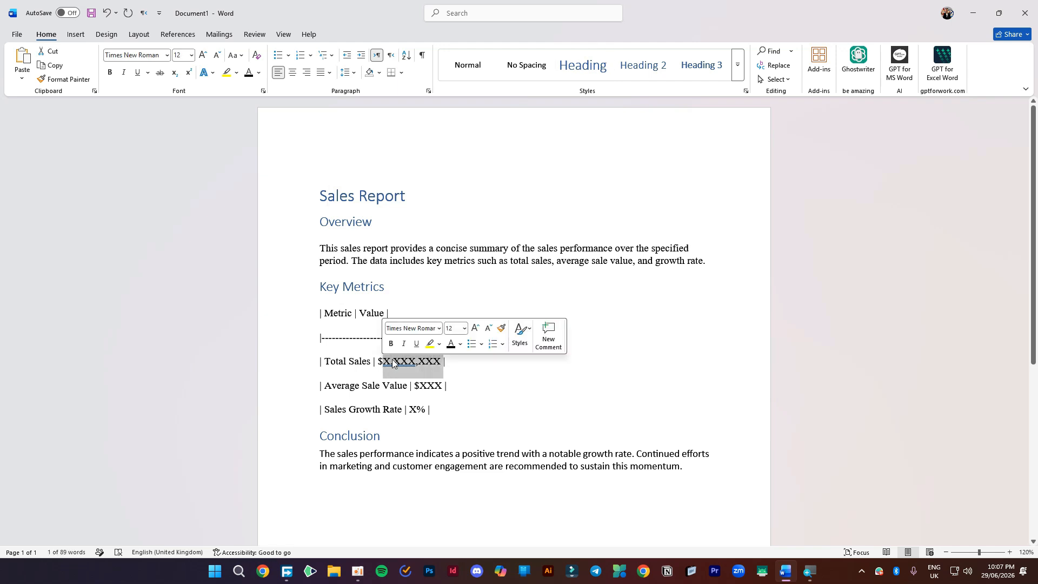
pyautogui.write('10000')
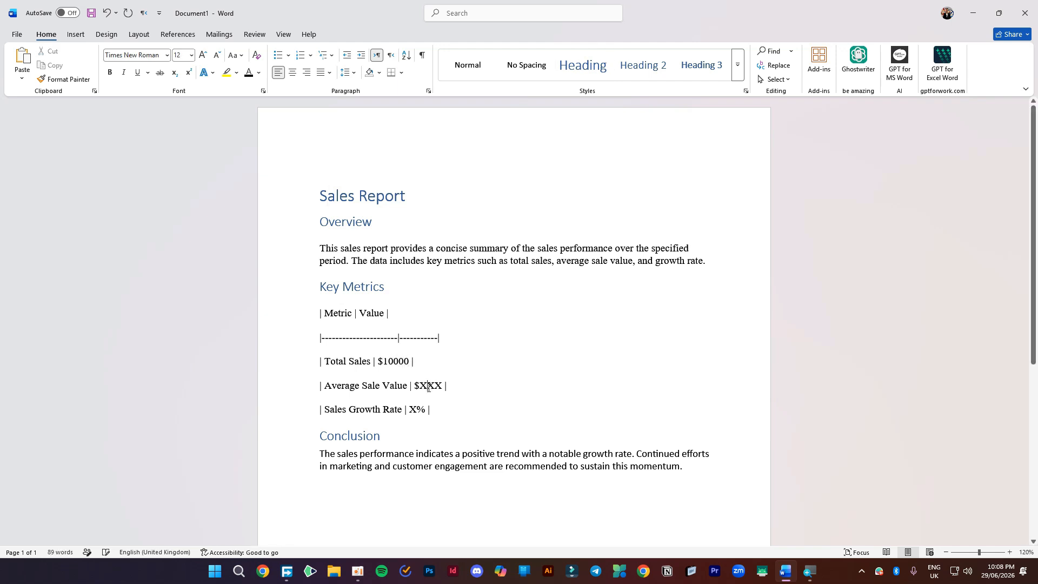
pyautogui.scroll(-2, 407, 388)
pyautogui.click(687, 416)
pyautogui.press('Return')
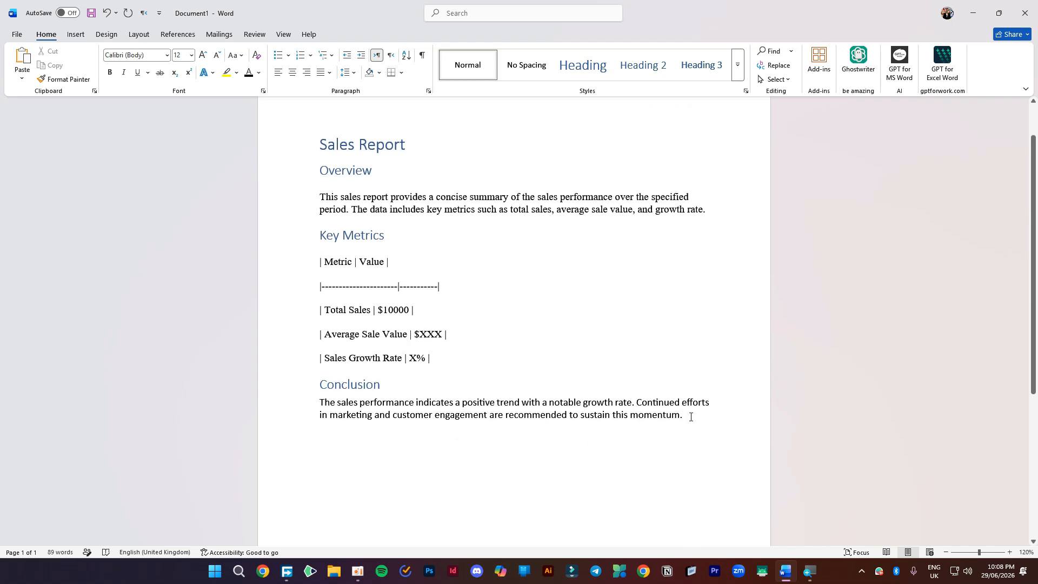
pyautogui.scroll(2, 570, 338)
pyautogui.scroll(-3, 543, 316)
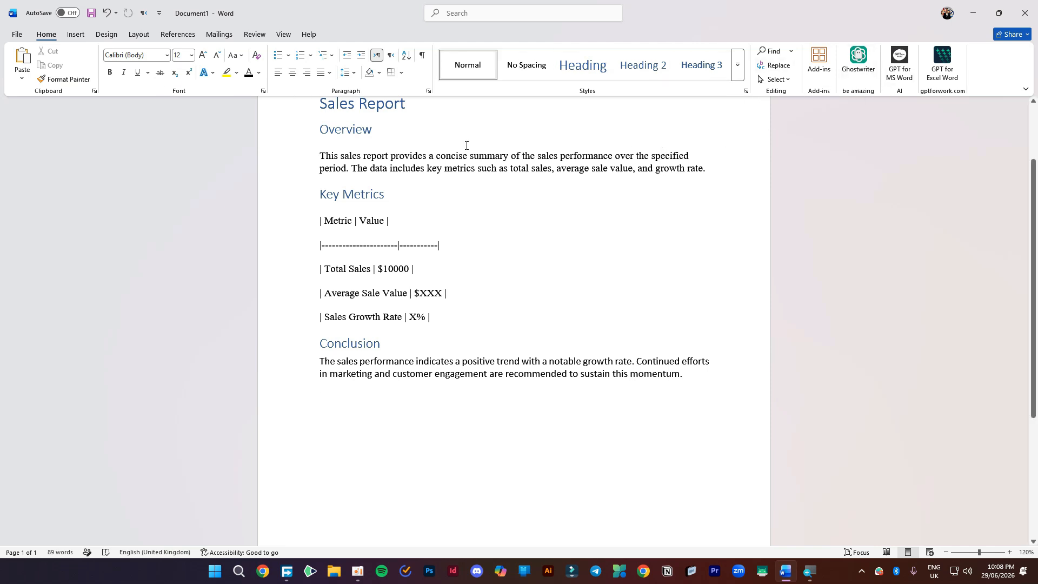
pyautogui.scroll(2, 423, 255)
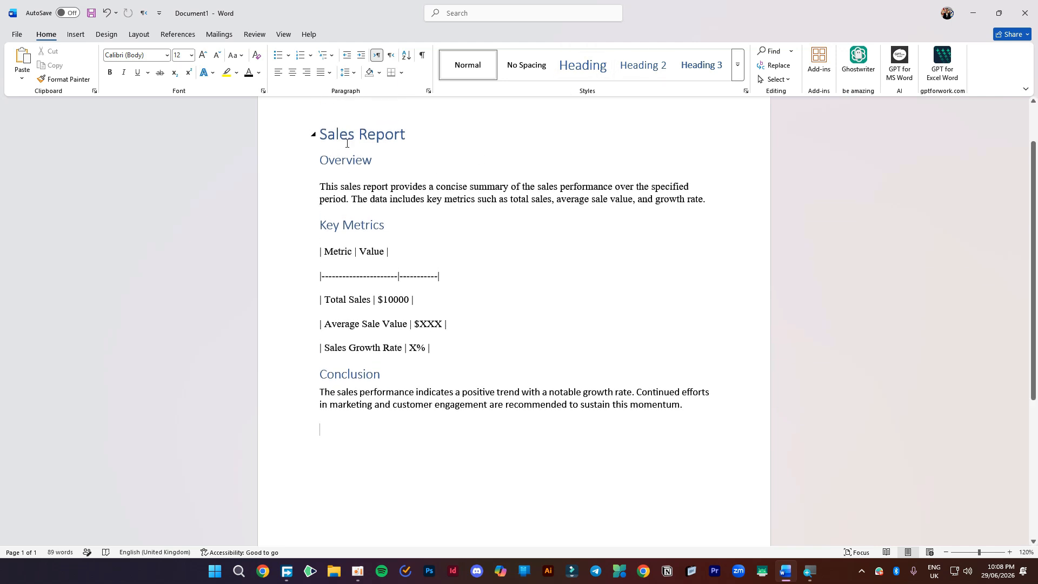
pyautogui.click(312, 136)
pyautogui.click(312, 135)
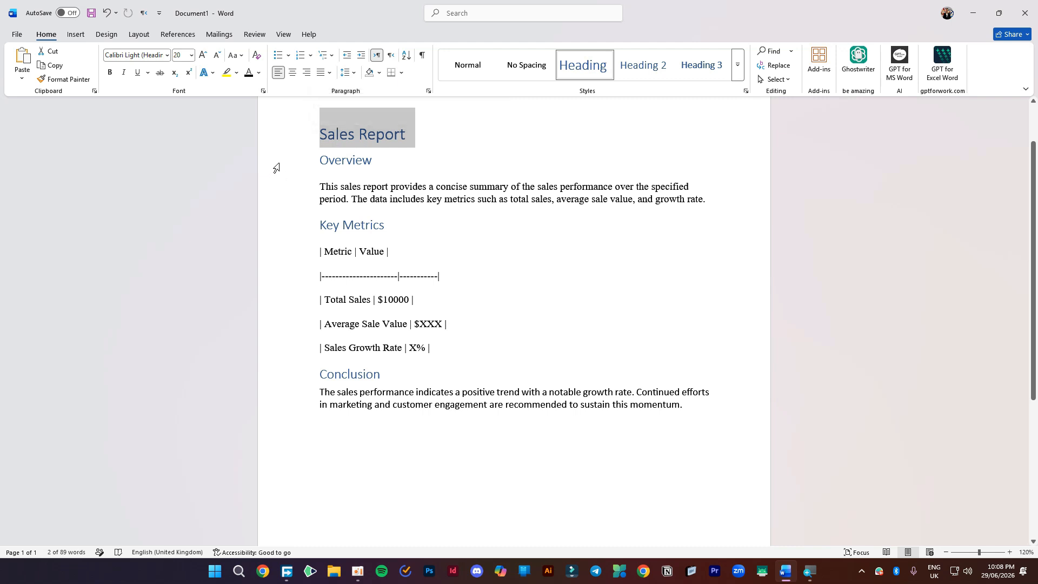
pyautogui.click(338, 134)
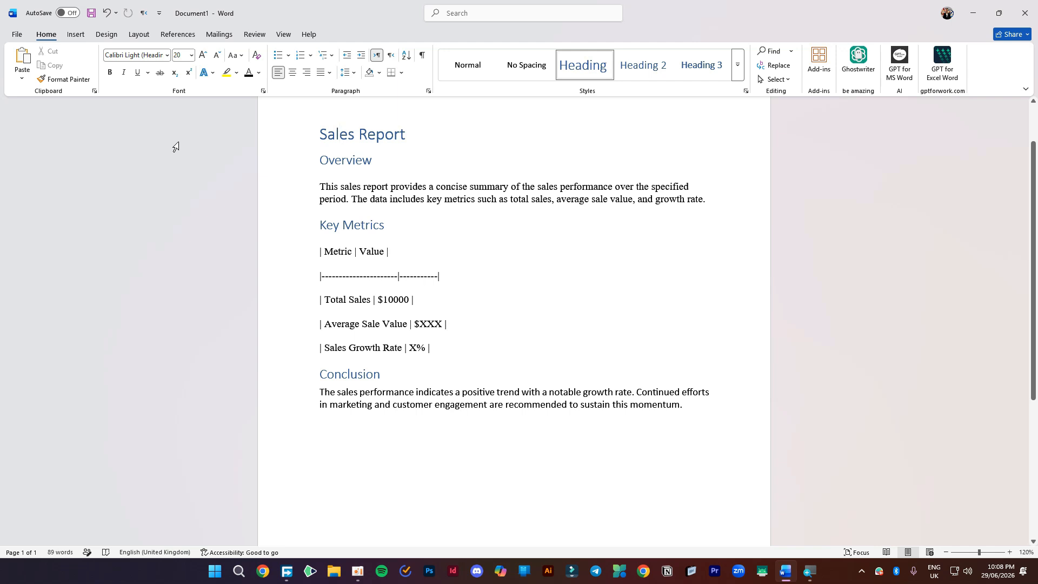
# - Insert the INDESIGN thumbnail from Downloads > MY THUMBNILS on the last empty line
pyautogui.click(76, 36)
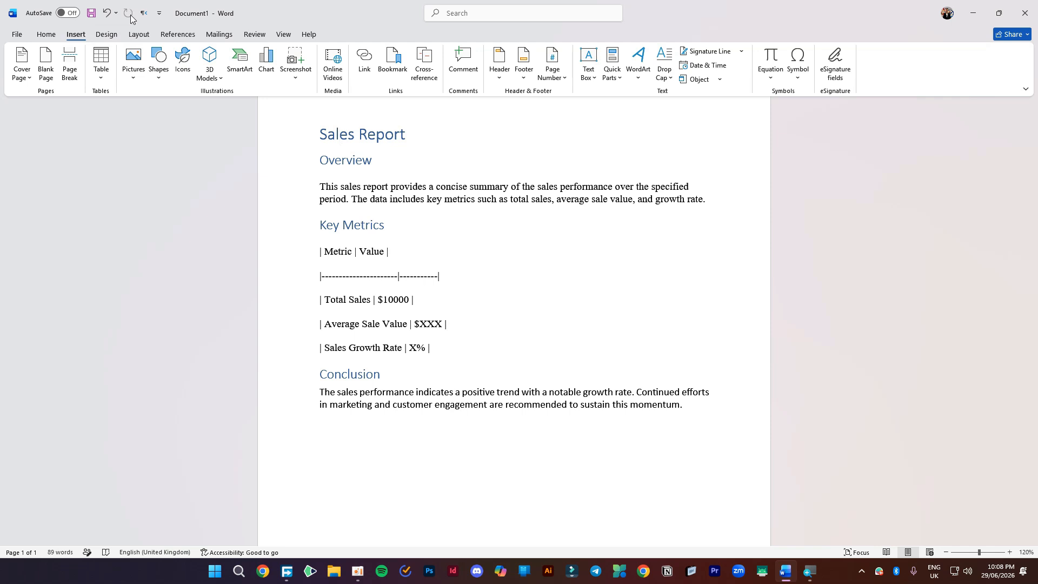
pyautogui.click(383, 470)
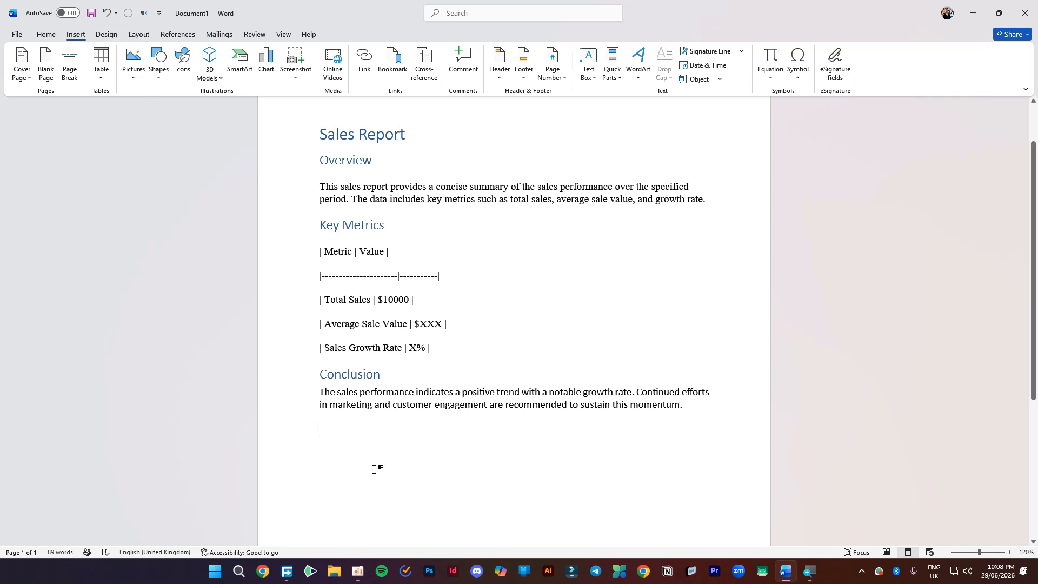
pyautogui.click(133, 75)
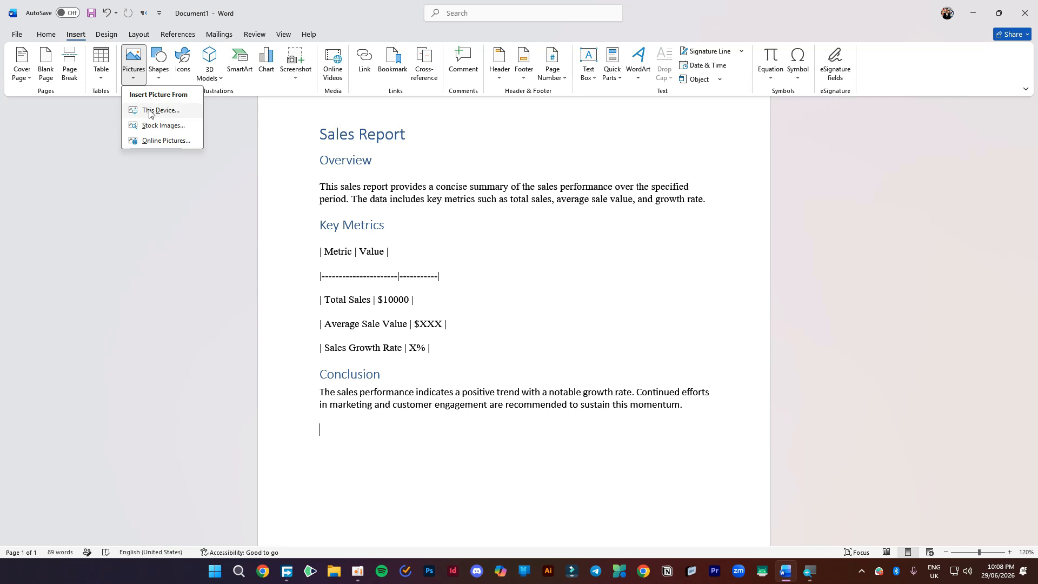
pyautogui.click(160, 110)
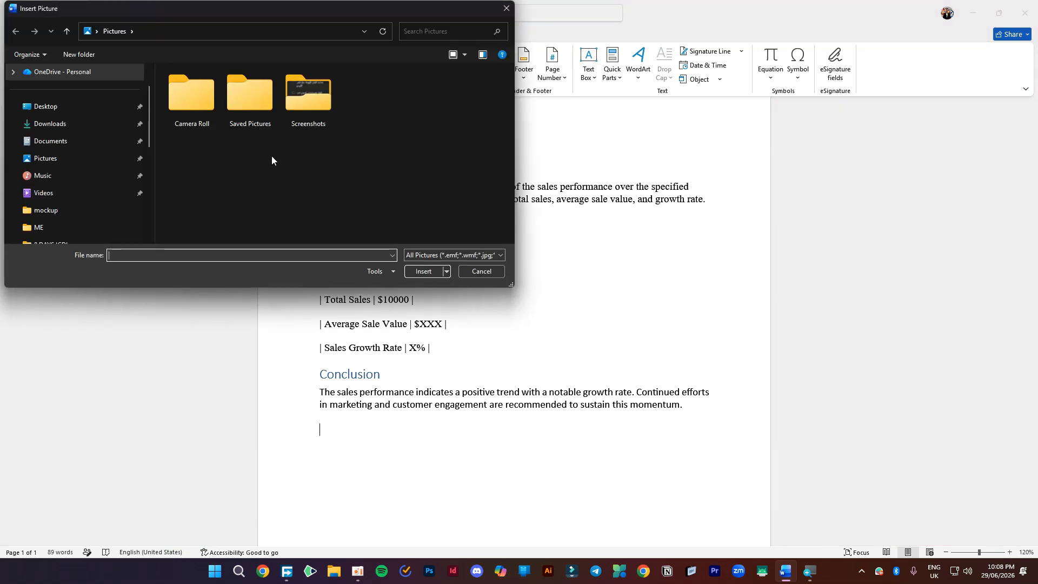
pyautogui.click(68, 123)
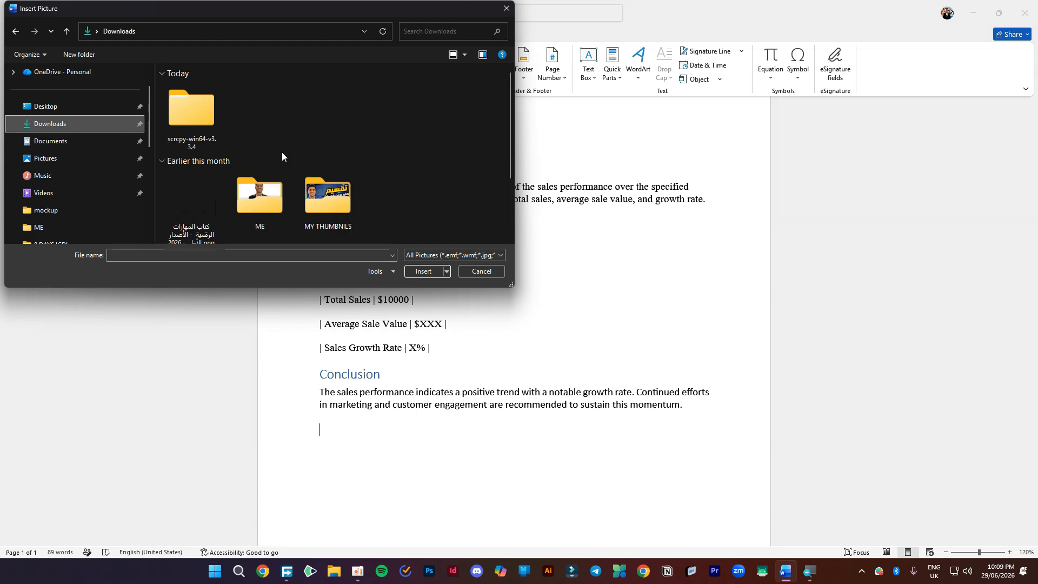
pyautogui.doubleClick(330, 198)
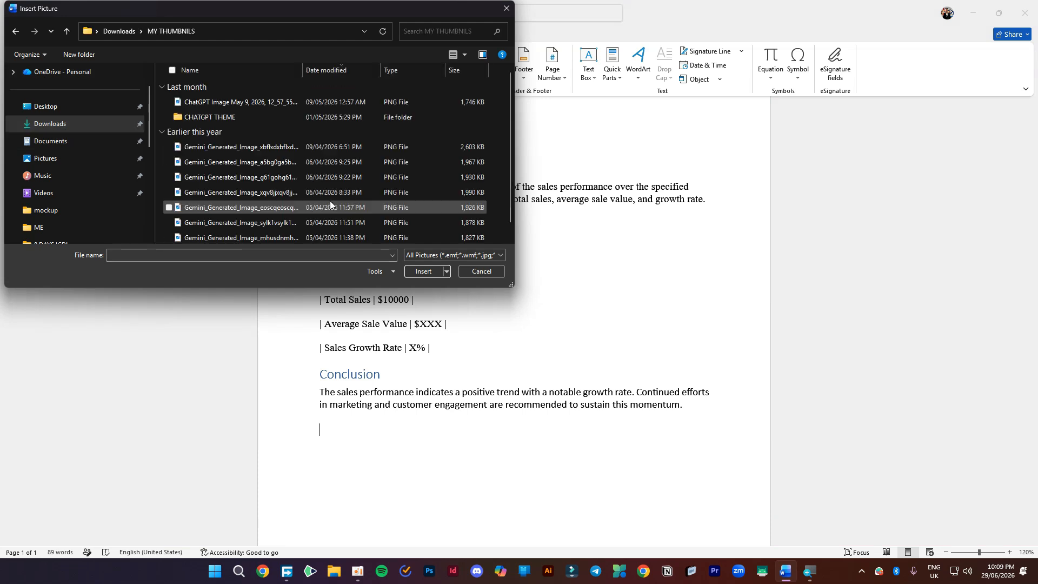
pyautogui.click(465, 54)
pyautogui.click(510, 32)
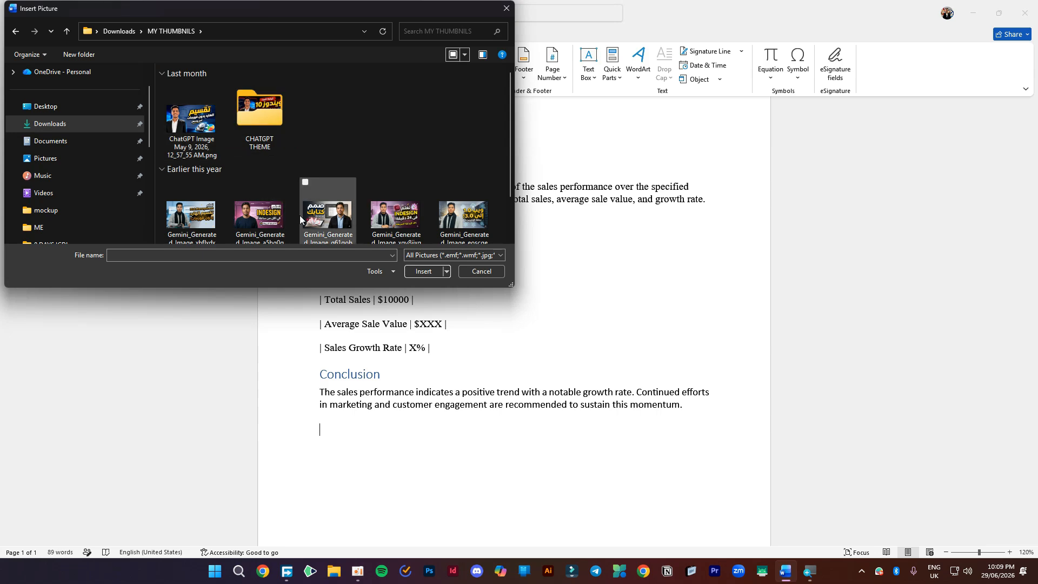
pyautogui.scroll(-1, 358, 222)
pyautogui.click(406, 207)
pyautogui.doubleClick(405, 207)
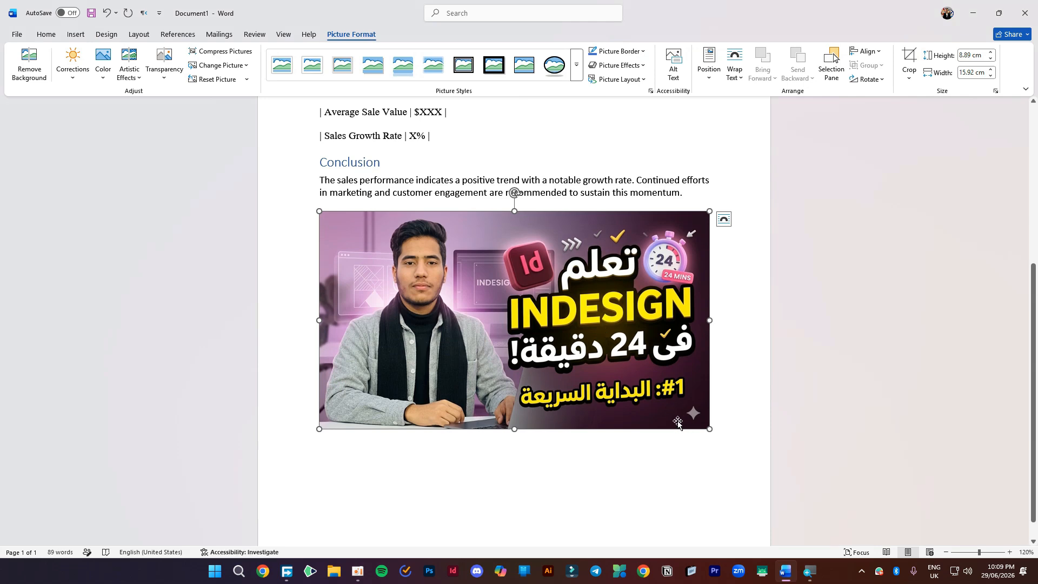
# - Set the picture to the bottom-centre position with text wrapping
pyautogui.click(692, 193)
pyautogui.click(605, 301)
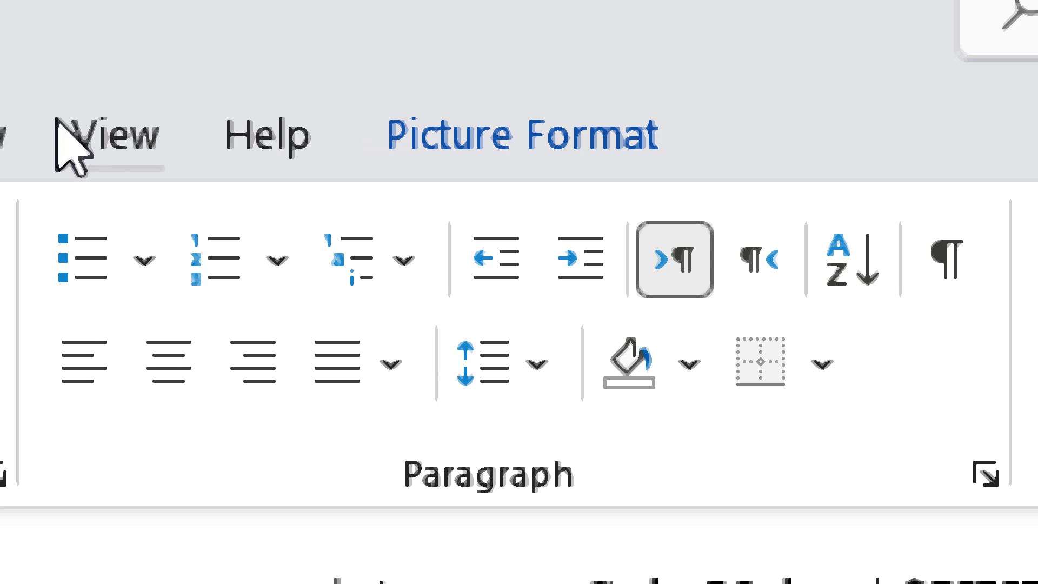
pyautogui.click(571, 135)
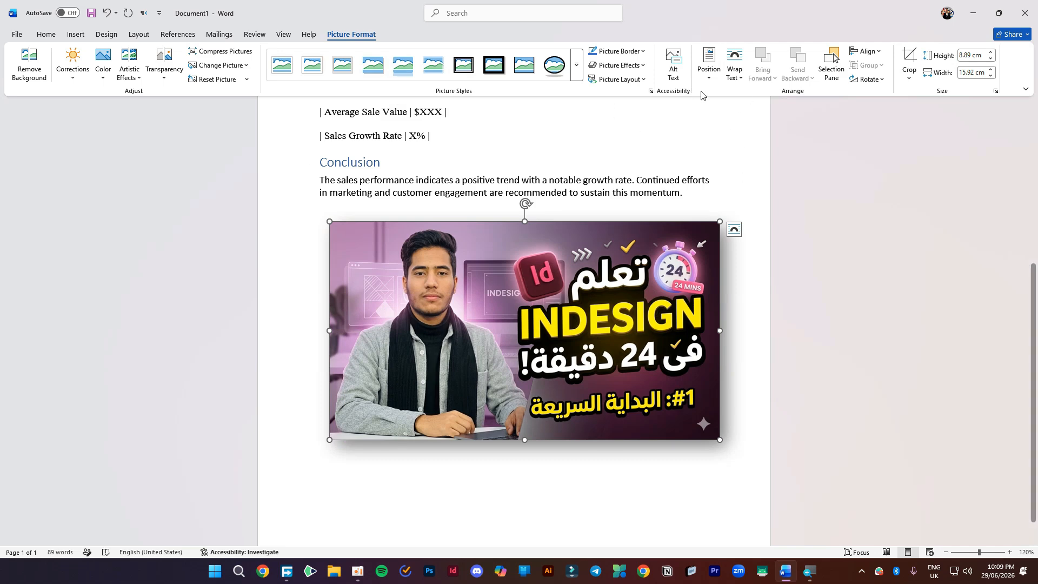
pyautogui.click(709, 68)
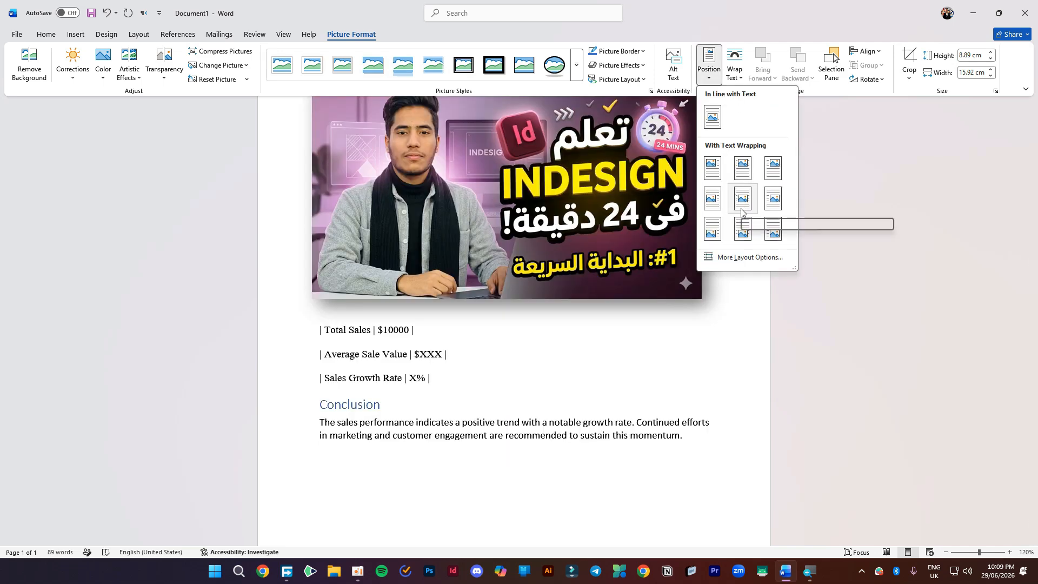
pyautogui.click(743, 229)
pyautogui.moveTo(610, 316); pyautogui.dragTo(590, 303)
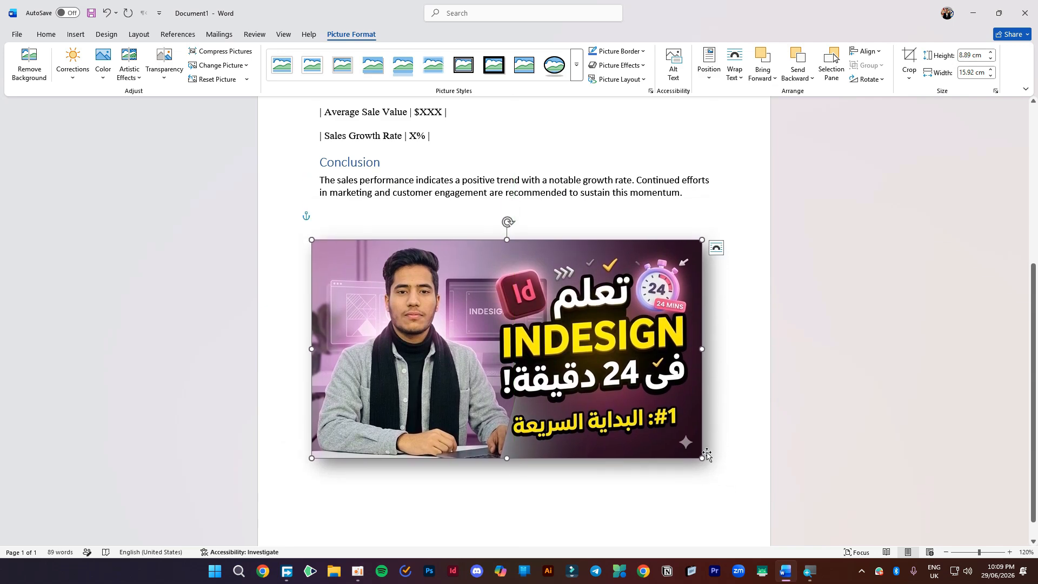
# - Shrink the picture to 8.12 × 4.53 cm and place it under the Conclusion paragraph
pyautogui.moveTo(702, 458); pyautogui.dragTo(511, 351)
pyautogui.scroll(6, 633, 325)
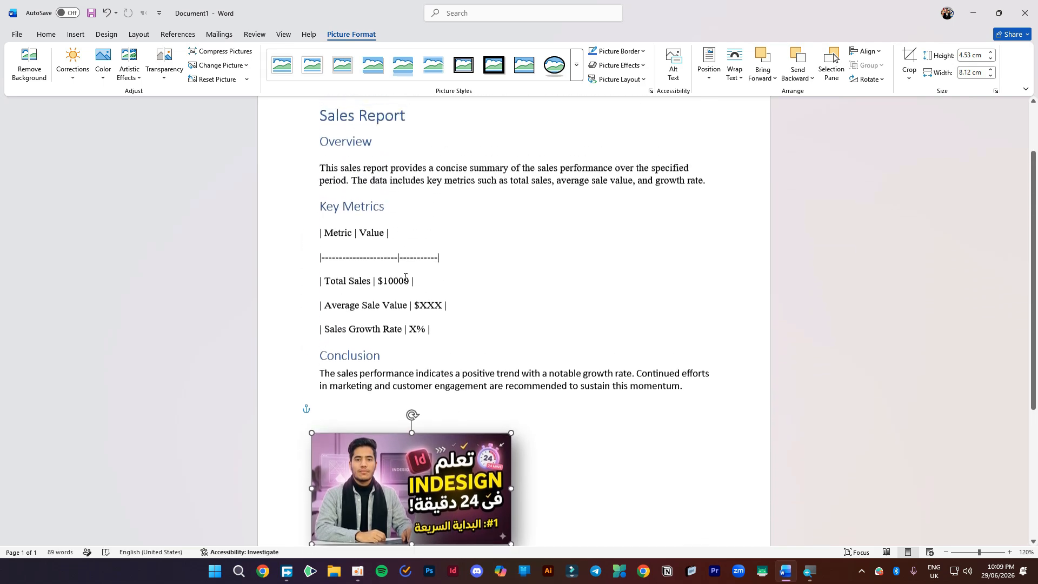
pyautogui.moveTo(431, 470); pyautogui.dragTo(399, 479)
pyautogui.scroll(-5, 605, 408)
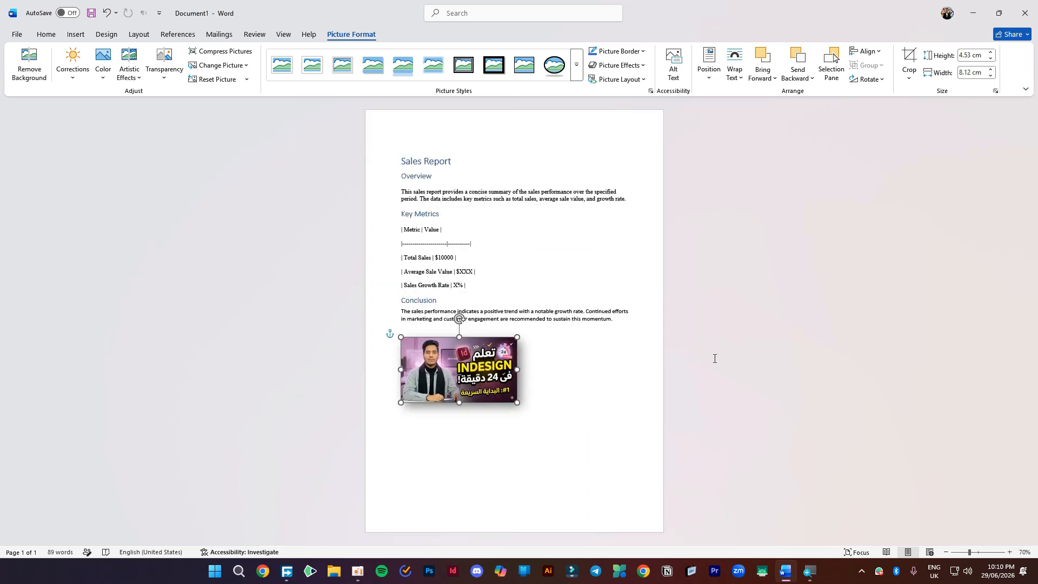
pyautogui.click(570, 395)
pyautogui.keyDown('ctrl'); pyautogui.scroll(3, 561, 303); pyautogui.keyUp('ctrl')
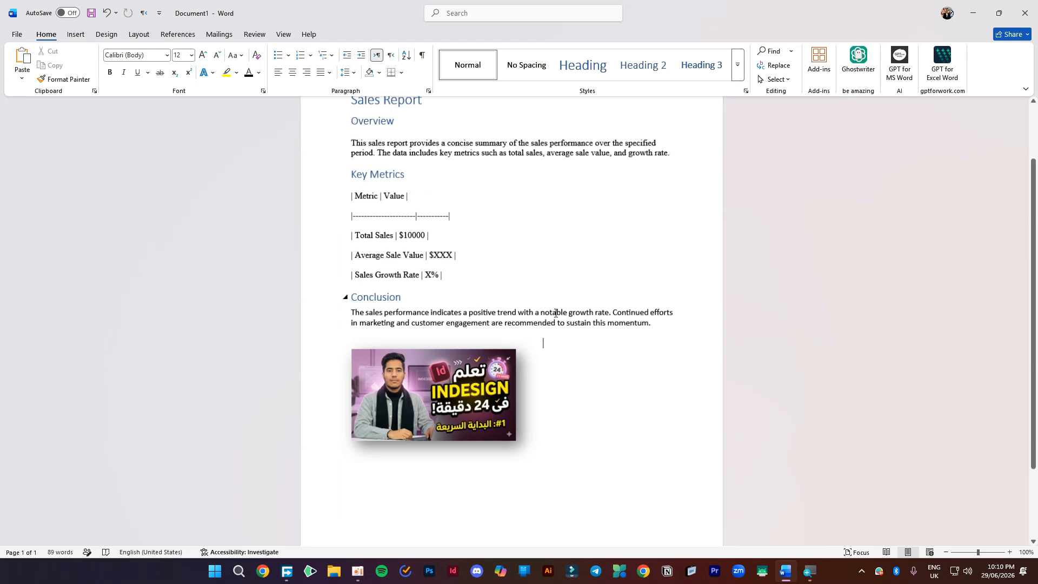
pyautogui.scroll(2, 536, 223)
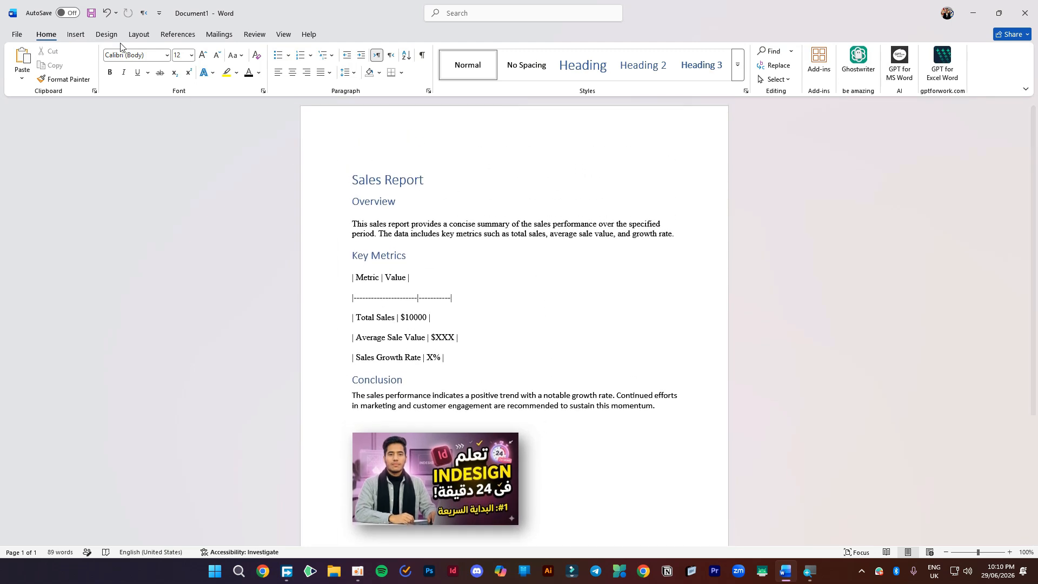
pyautogui.click(75, 34)
pyautogui.click(158, 79)
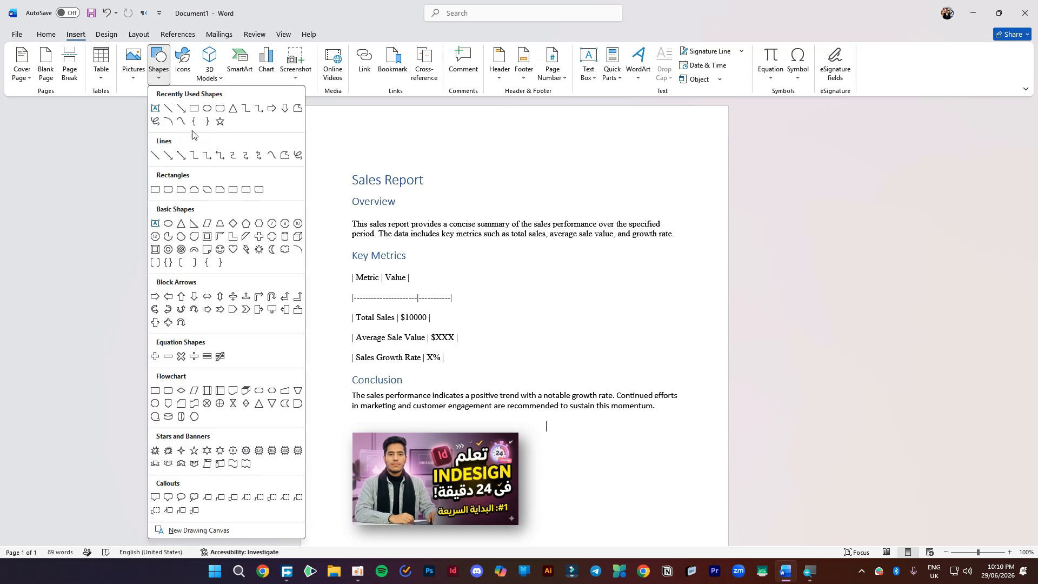
# - Draw an elbow arrow connector ending at the Average Sale Value line
pyautogui.click(259, 112)
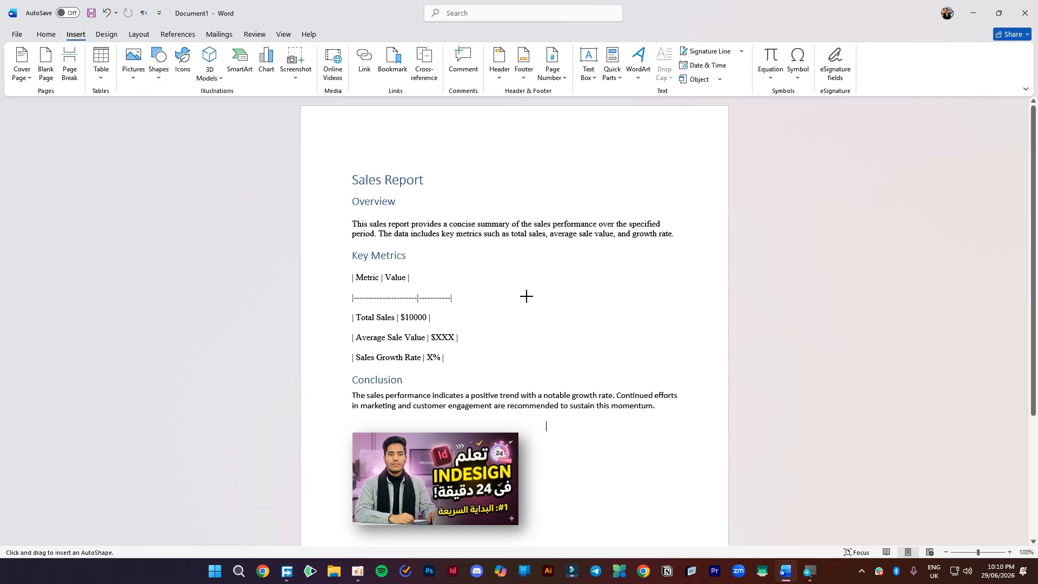
pyautogui.moveTo(545, 265)
pyautogui.mouseDown()
pyautogui.moveTo(517, 343)
pyautogui.moveTo(505, 325)
pyautogui.moveTo(498, 336)
pyautogui.mouseUp()
pyautogui.click(495, 264)
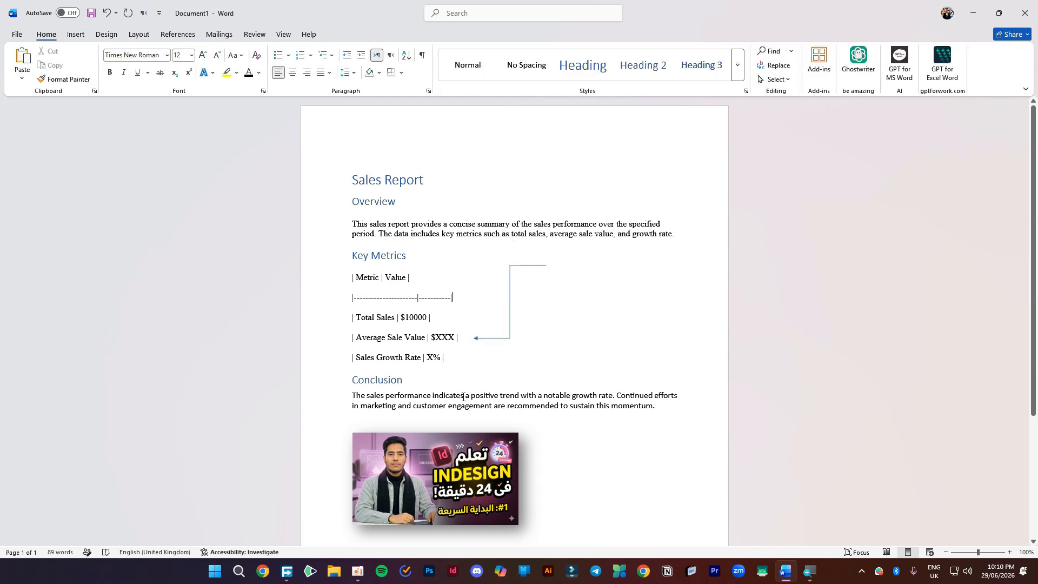
# - Add two new lines after the Conclusion so the insertion point sits below the picture
pyautogui.click(76, 34)
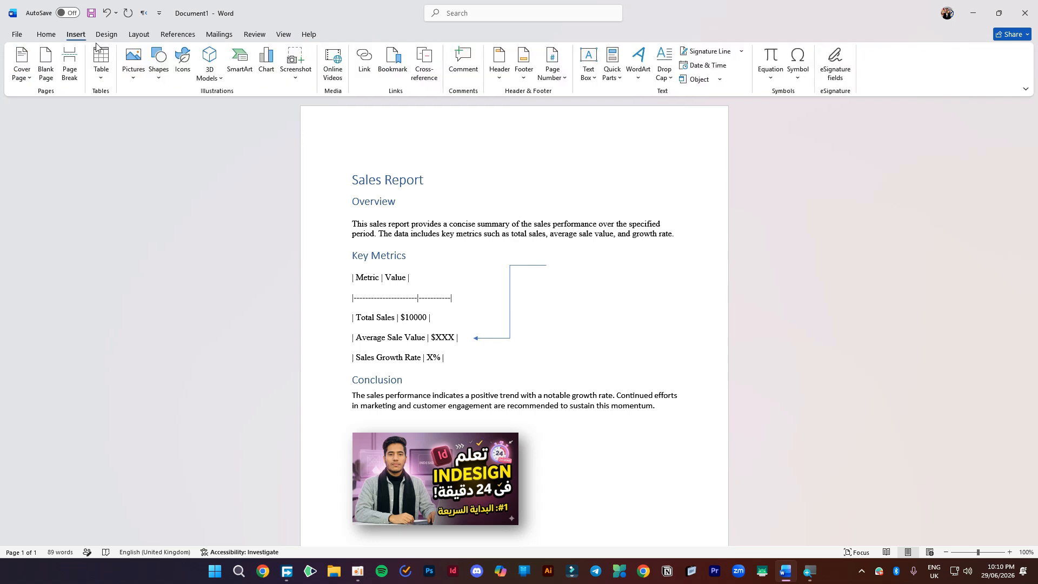
pyautogui.scroll(-3, 561, 459)
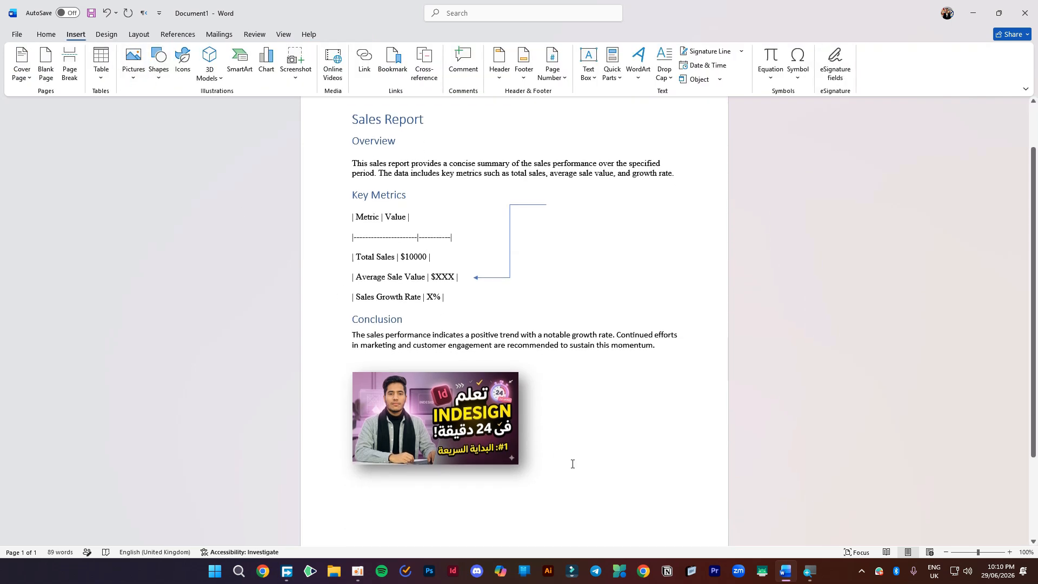
pyautogui.click(586, 467)
pyautogui.scroll(-3, 595, 456)
pyautogui.press('Return')
pyautogui.press('Return')
pyautogui.press('Return')
pyautogui.press('Return')
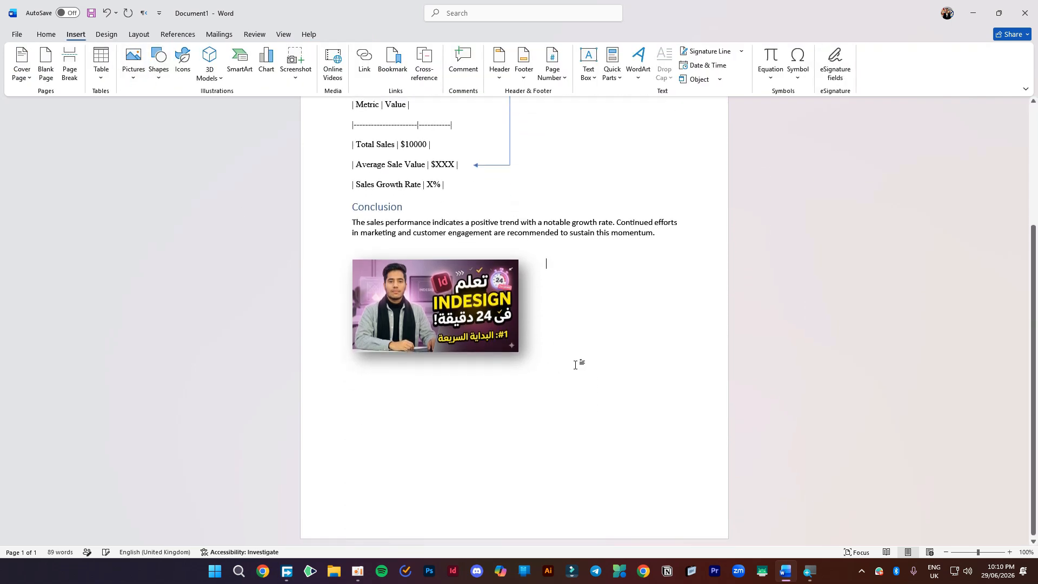
pyautogui.press('Return')
pyautogui.press('Return')
pyautogui.press('Return')
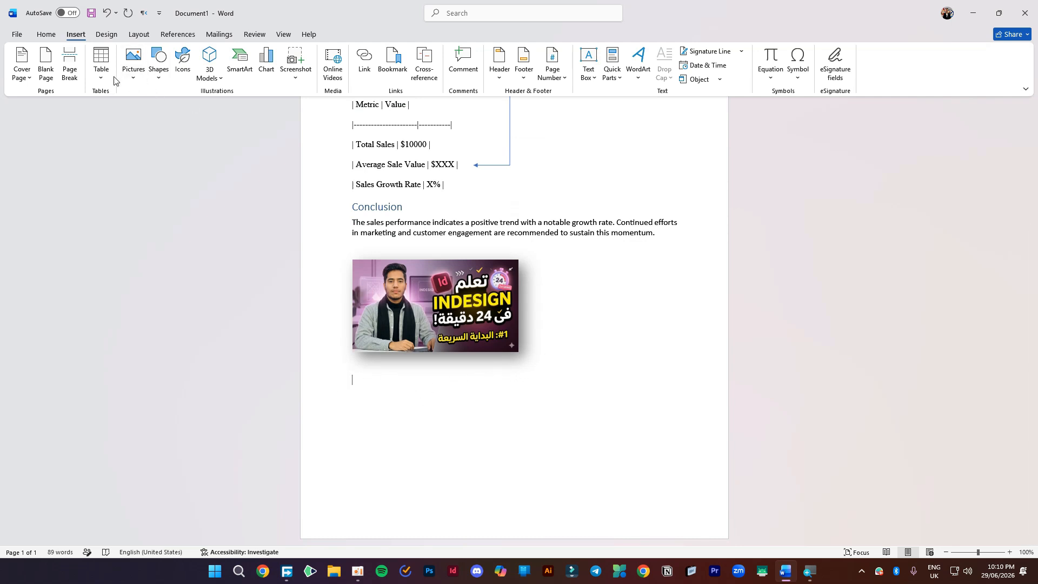
pyautogui.click(101, 62)
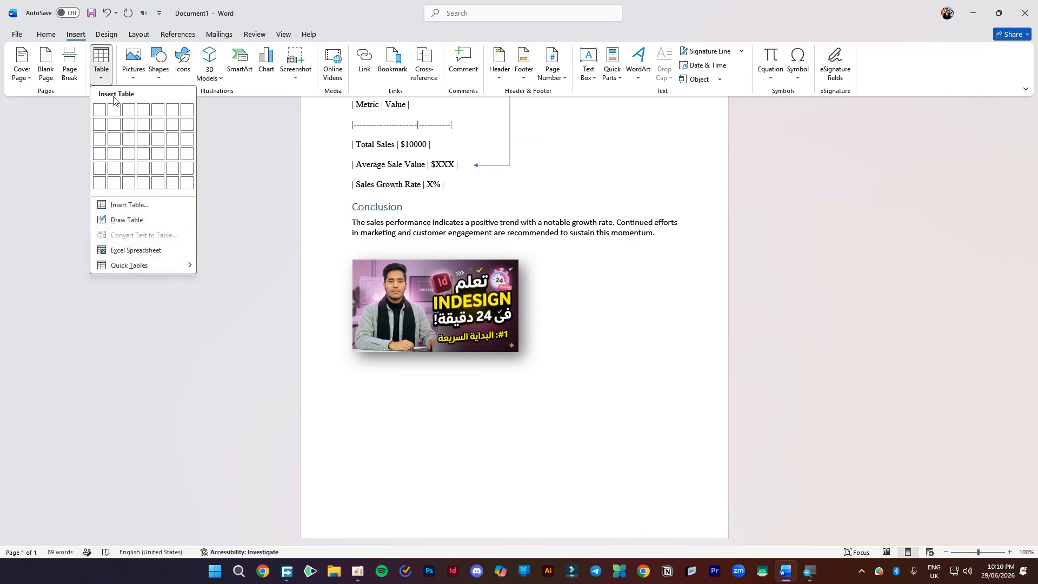
# - Insert a 3×3 table below the picture and type الاسم in the top-right header cell
pyautogui.click(128, 139)
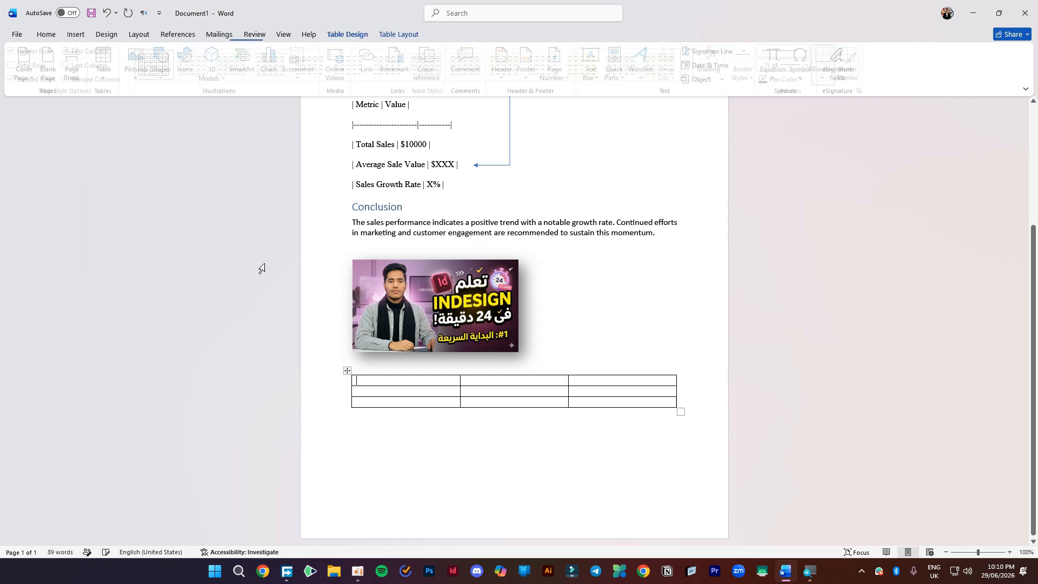
pyautogui.scroll(4, 577, 411)
pyautogui.scroll(2, 577, 412)
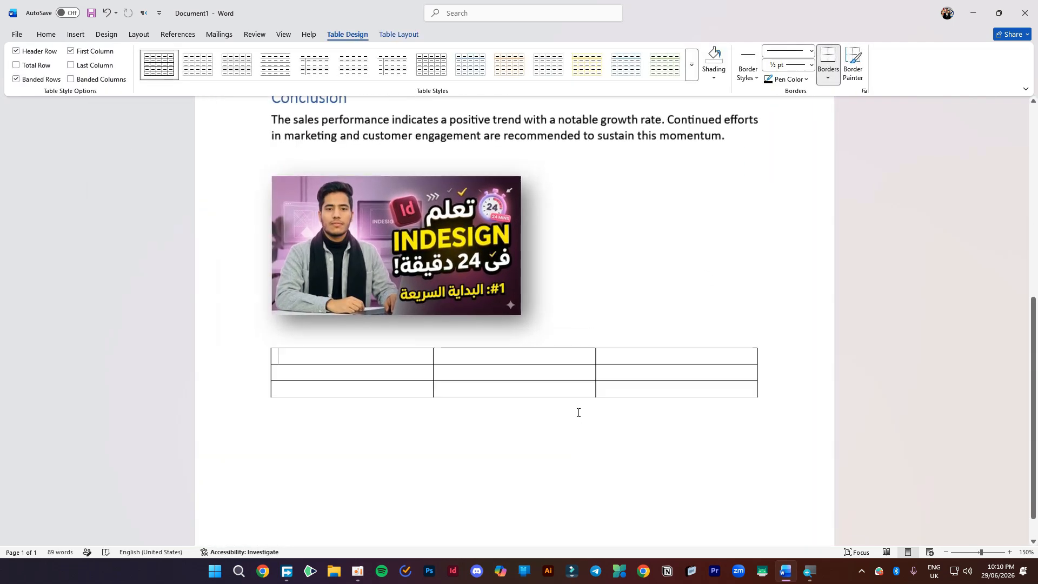
pyautogui.click(690, 350)
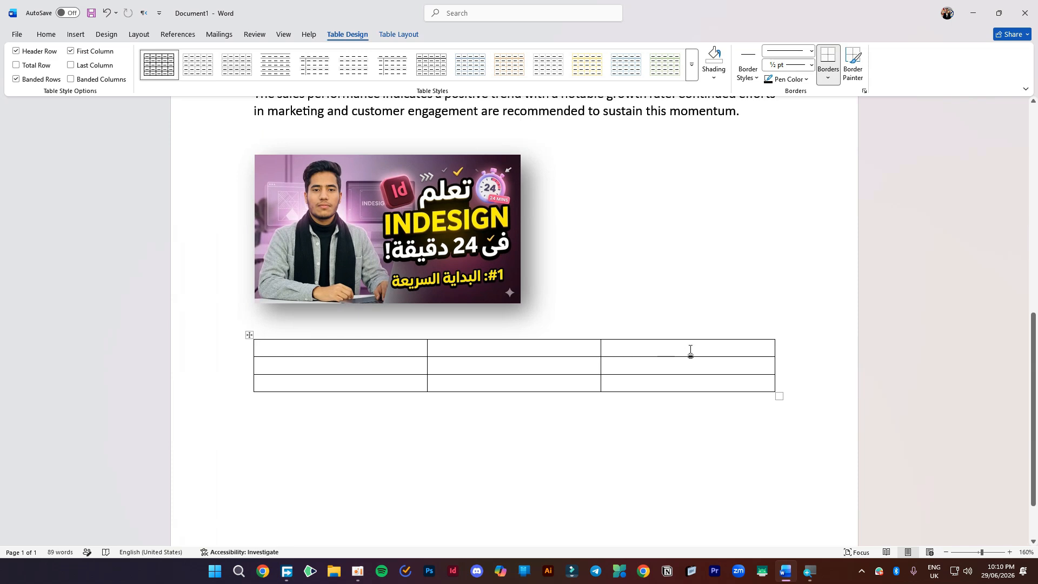
pyautogui.write('h')
pyautogui.write('اسم')
# - Fill the remaining header cells with المحافظة and المبيعات
pyautogui.click(554, 347)
pyautogui.write('المحات')
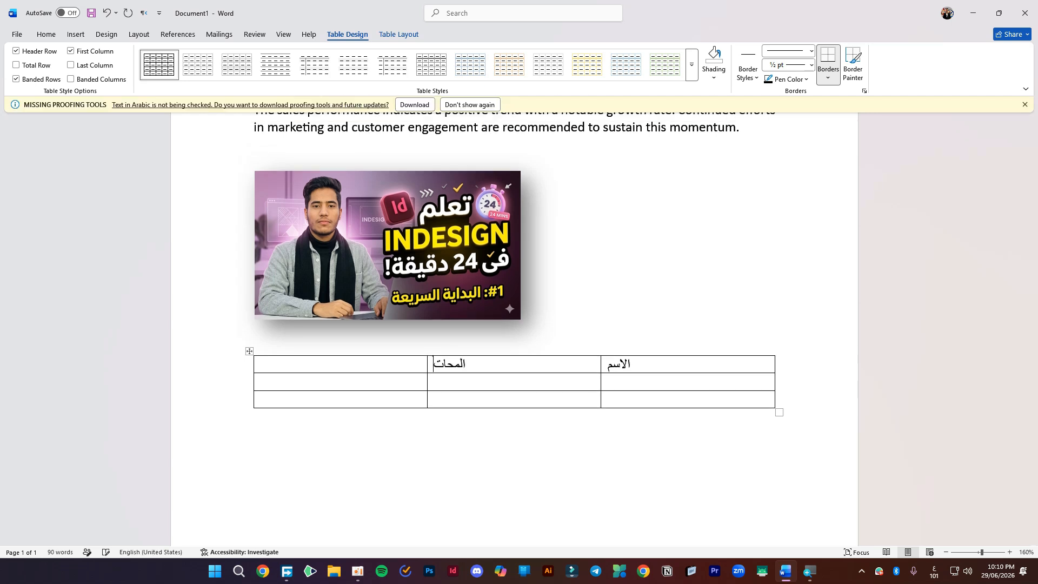
pyautogui.press('BackSpace')
pyautogui.write('فظة')
pyautogui.click(1024, 104)
pyautogui.click(355, 351)
pyautogui.write('الميعات')
pyautogui.press('BackSpace')
pyautogui.press('BackSpace')
pyautogui.press('BackSpace')
pyautogui.press('BackSpace')
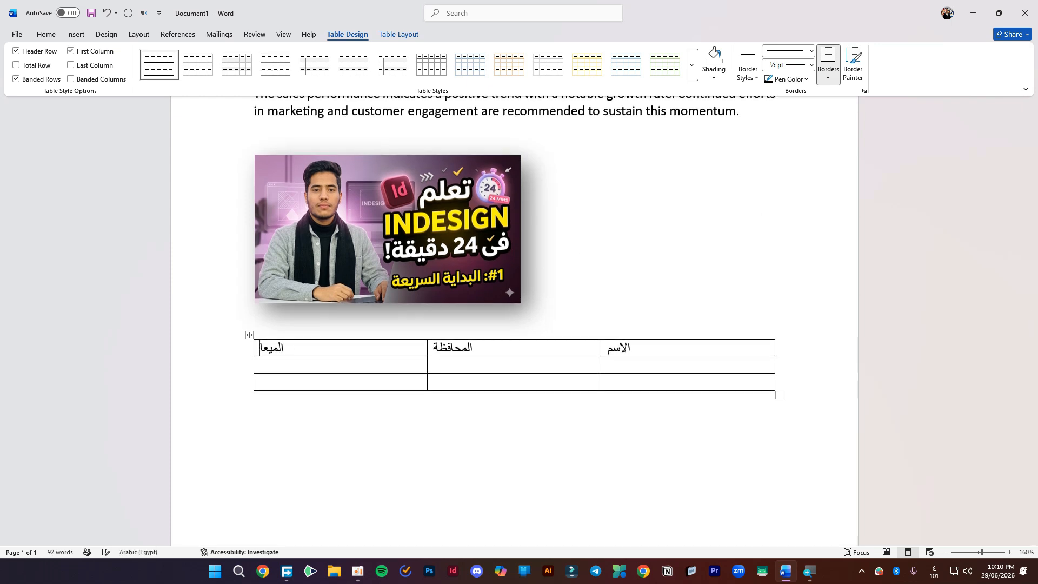
pyautogui.write('بيعات')
pyautogui.hotkey('ctrl', 'a')
pyautogui.click(396, 349)
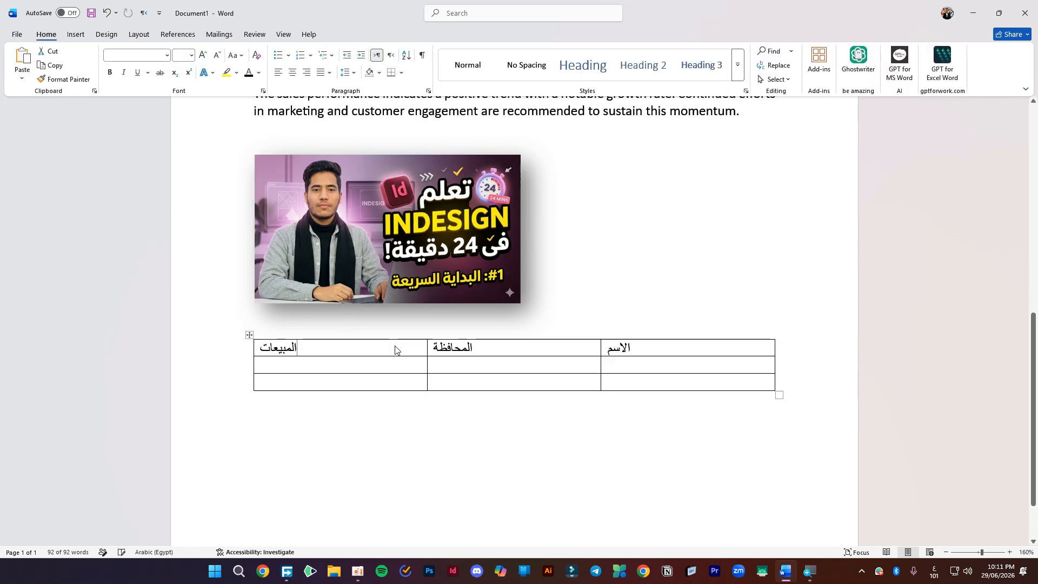
# - Centre-align all table cells and enter احمد in the first data row's name cell
pyautogui.click(249, 336)
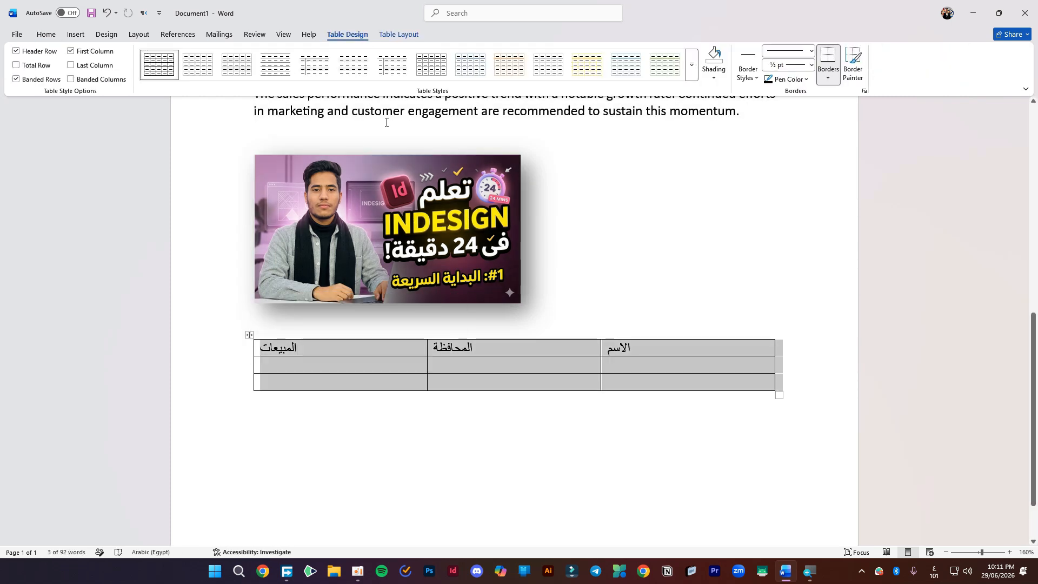
pyautogui.click(403, 35)
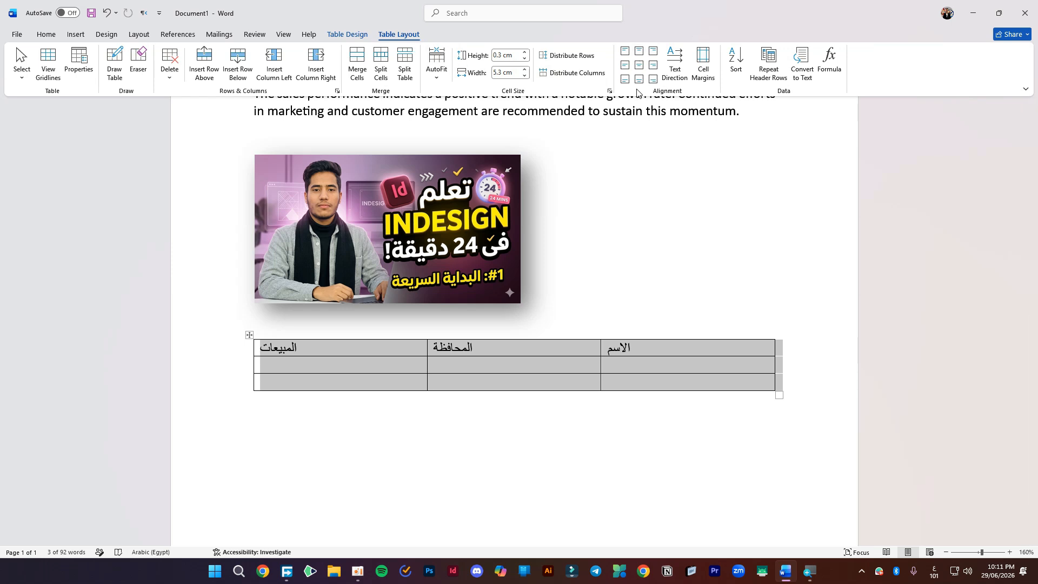
pyautogui.click(639, 66)
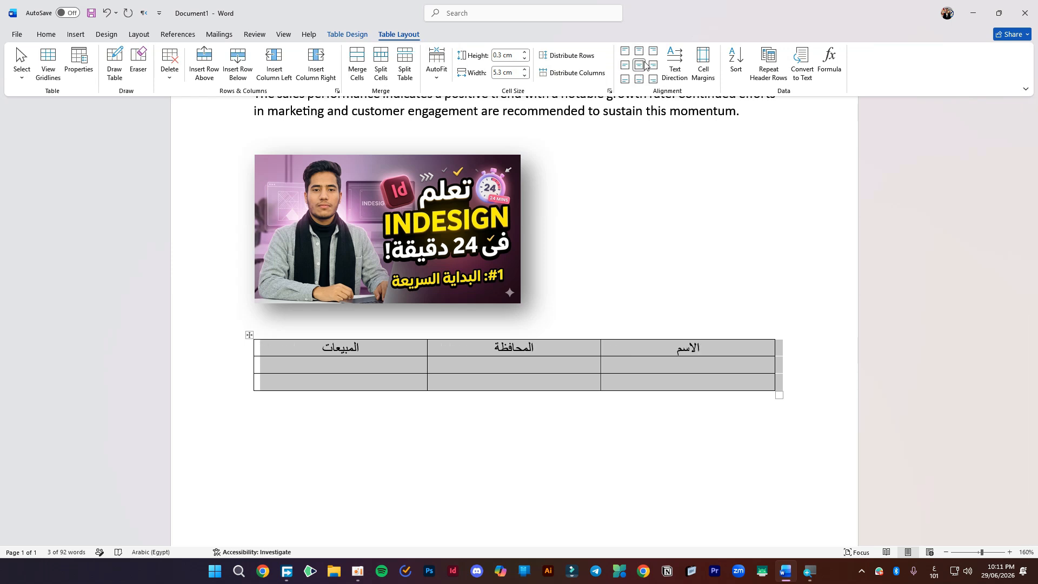
pyautogui.click(683, 367)
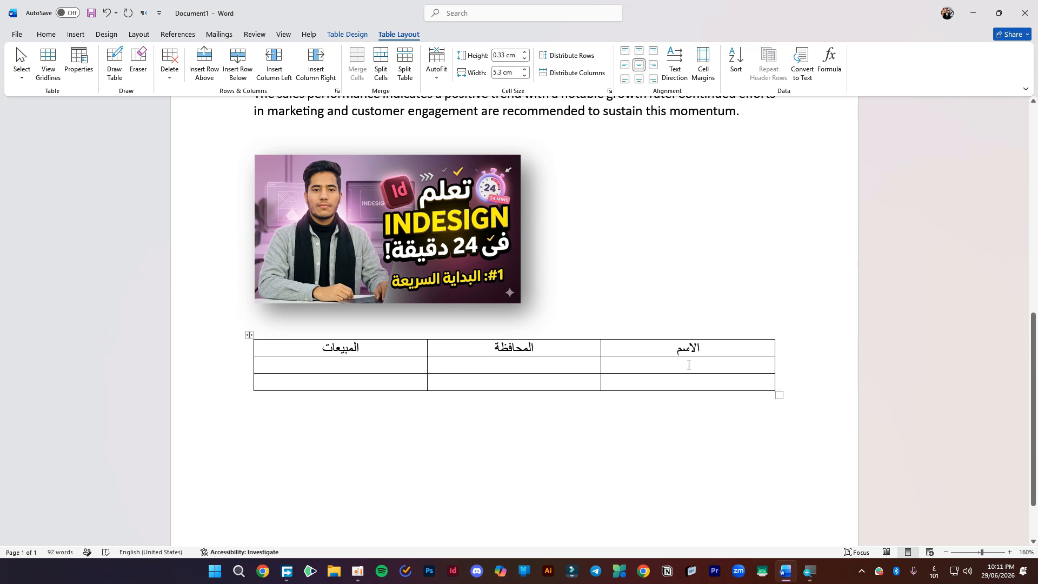
pyautogui.write('احمد')
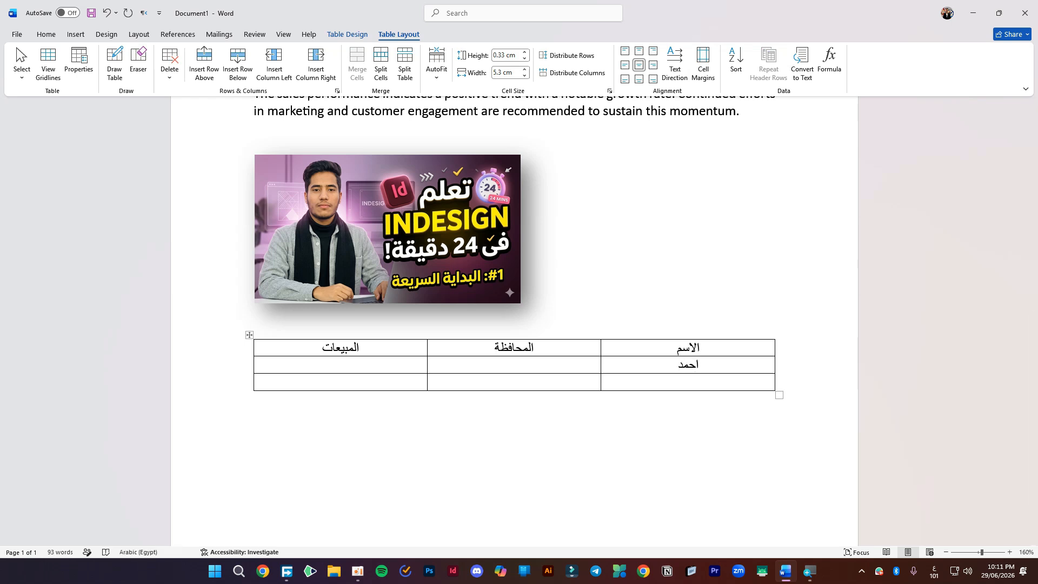
pyautogui.press('Return')
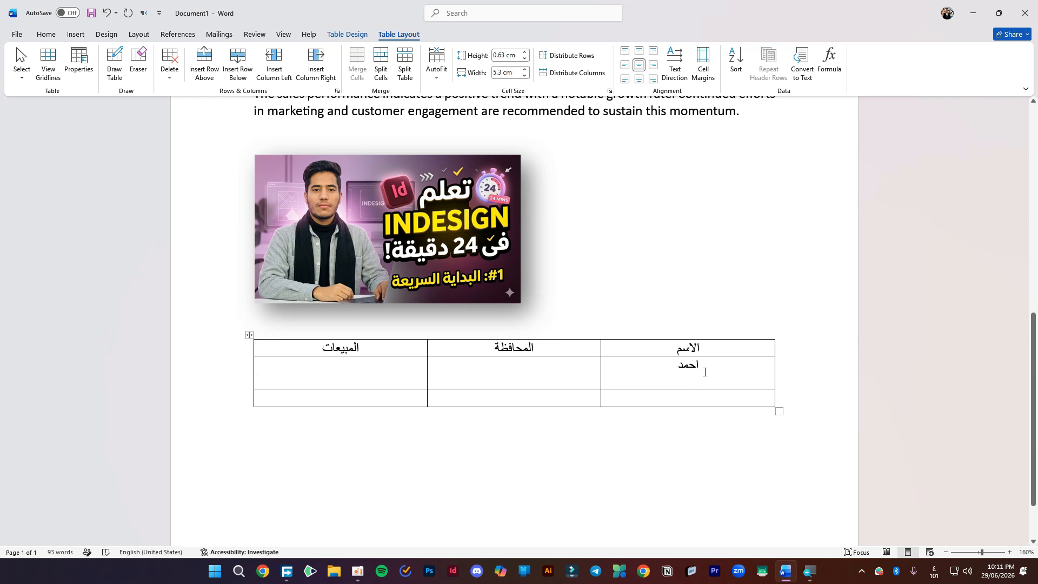
pyautogui.press('BackSpace')
# - Enter عمر, governorates and sales figures ٢٥٠٠ and ٣٠٠٠٠ in the data rows
pyautogui.click(701, 382)
pyautogui.write('عمر')
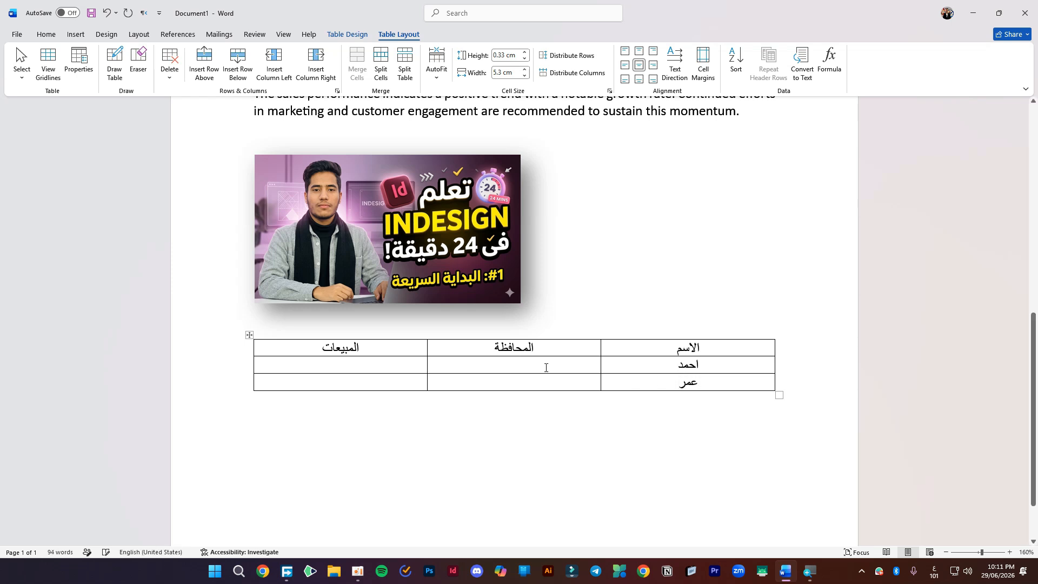
pyautogui.write('القاهرة')
pyautogui.click(528, 382)
pyautogui.write('البحيرة')
pyautogui.write('٢٥٠')
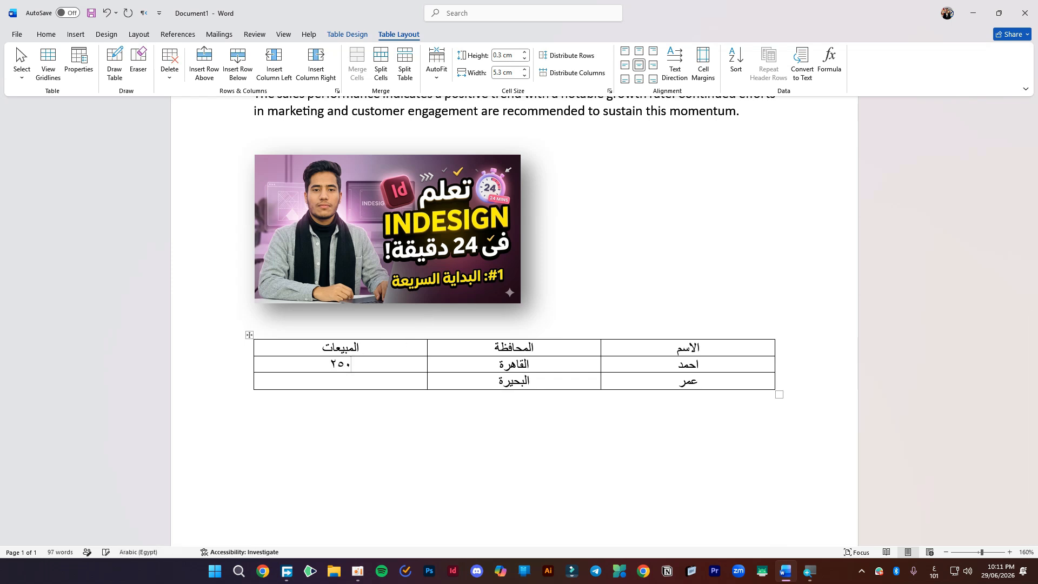
pyautogui.write('٠')
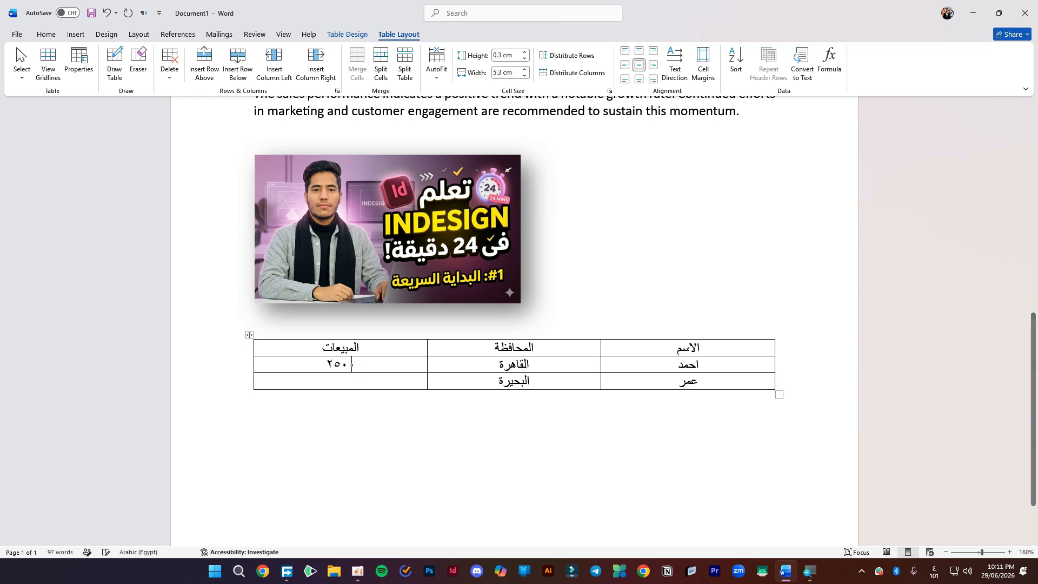
pyautogui.click(360, 381)
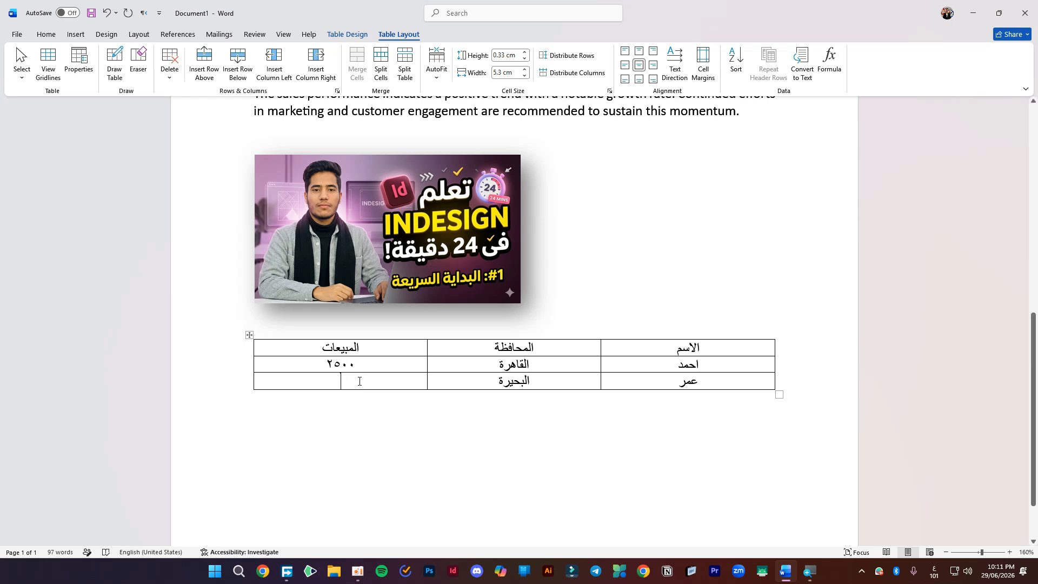
pyautogui.write('٢')
pyautogui.press('BackSpace')
pyautogui.write('٣٠٠٠٠')
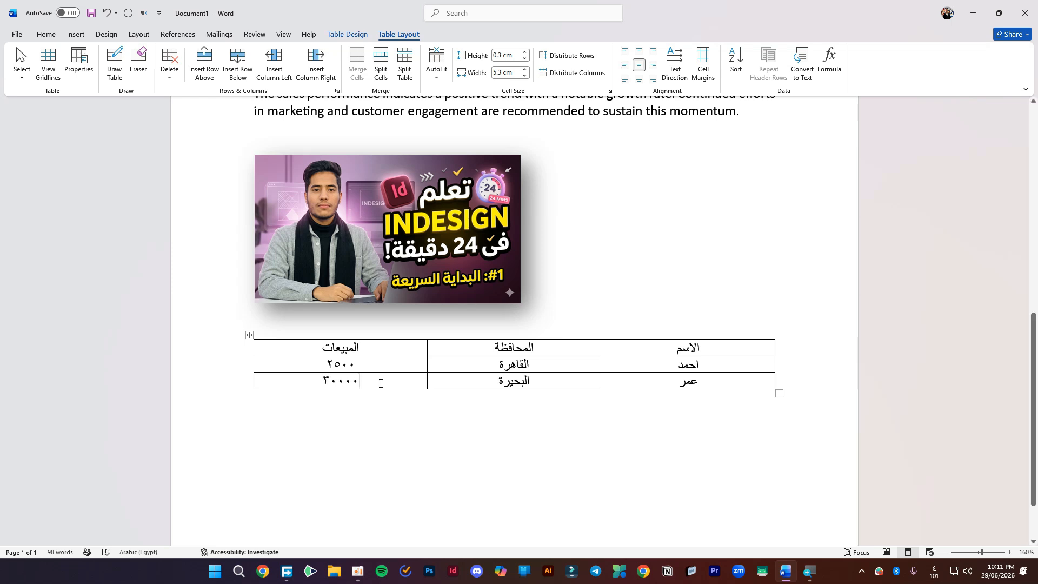
# - Replace البحيرة with القاهرة in the last row's governorate cell
pyautogui.doubleClick(528, 382)
pyautogui.press('BackSpace')
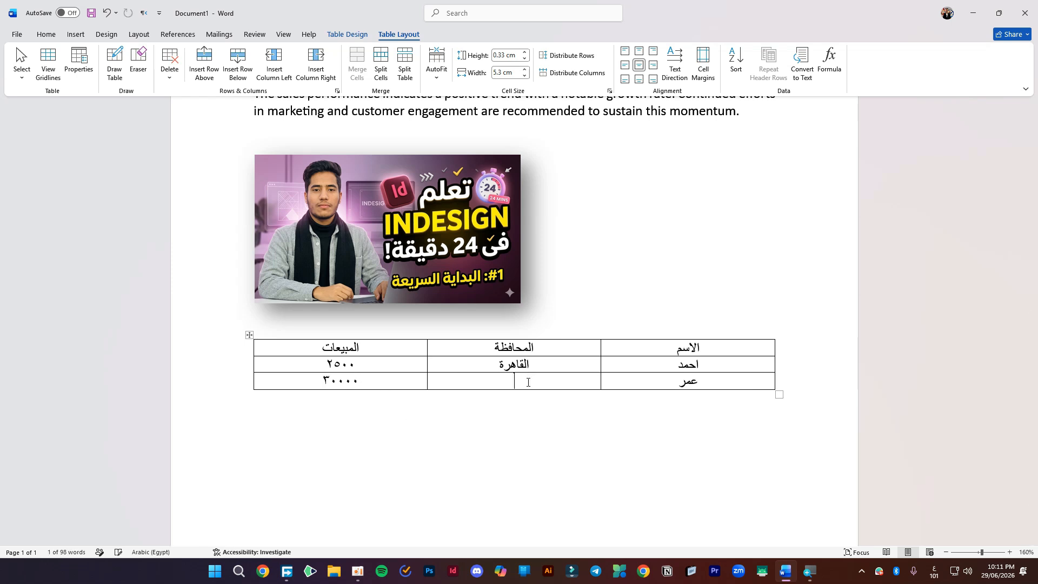
pyautogui.write('القهارة')
pyautogui.press('BackSpace')
pyautogui.press('BackSpace')
pyautogui.press('BackSpace')
pyautogui.press('BackSpace')
pyautogui.write('اهرة')
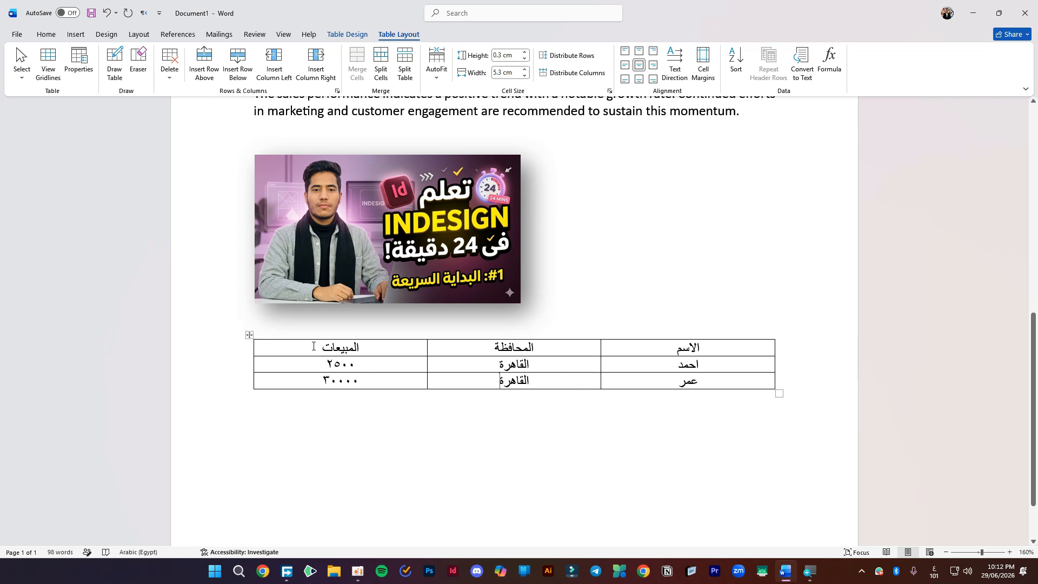
# - Shade the table's header row Gold using Table Design Shading
pyautogui.moveTo(408, 355); pyautogui.dragTo(676, 346)
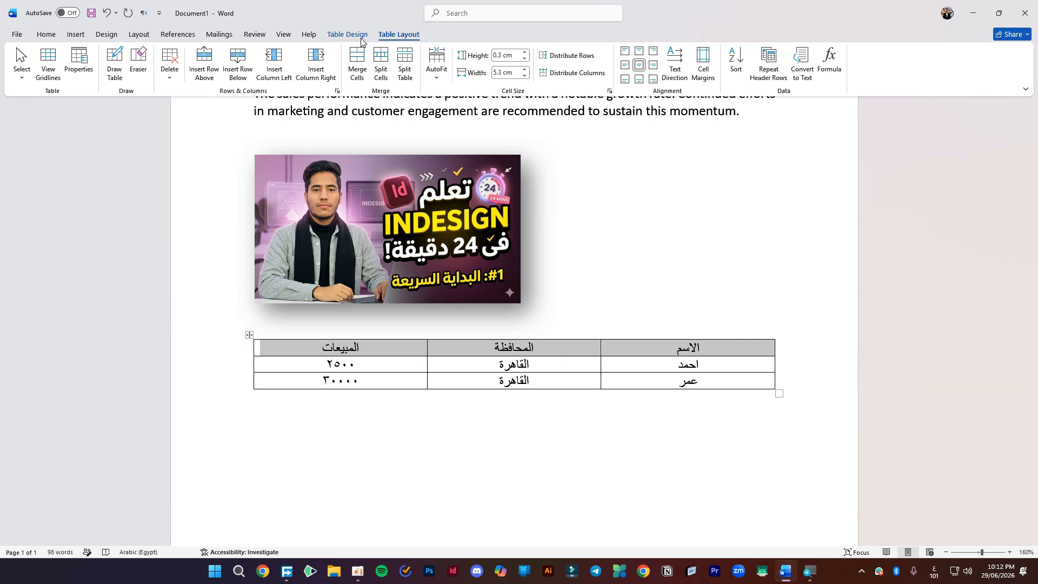
pyautogui.click(362, 38)
pyautogui.click(714, 79)
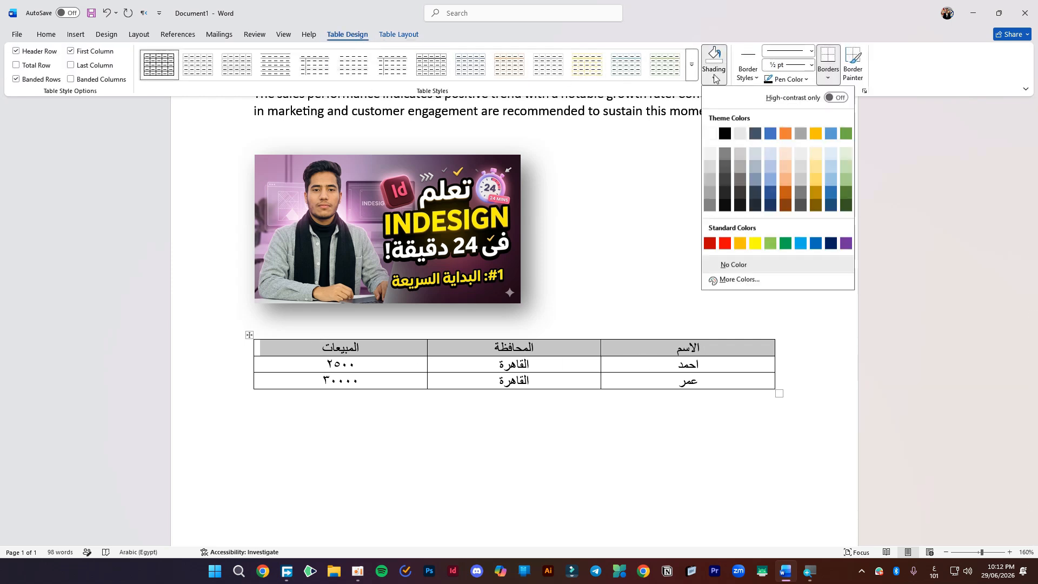
pyautogui.click(816, 133)
pyautogui.click(468, 385)
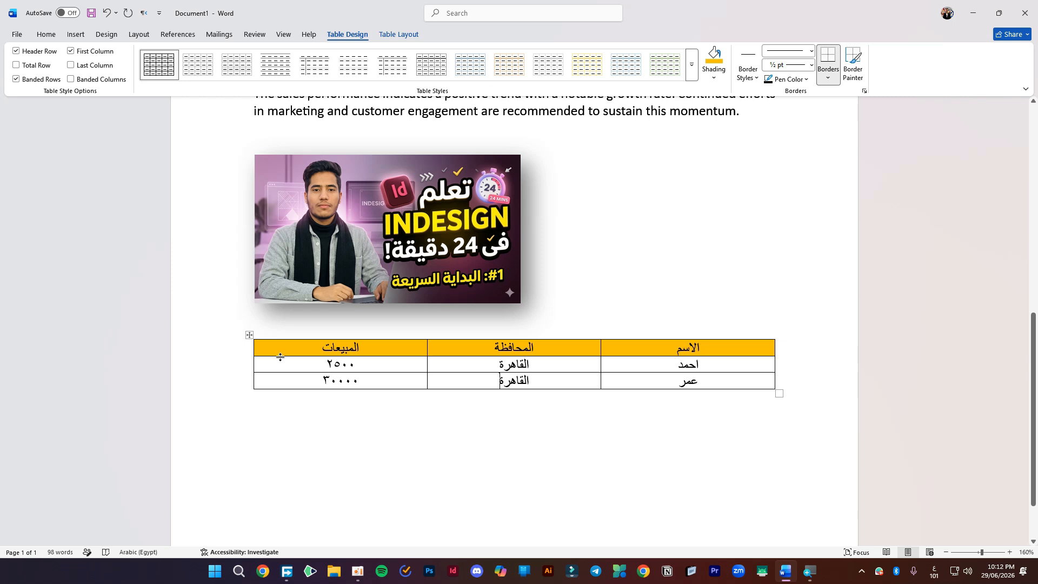
# - Drag the row borders to make the header row and both Arabic data rows taller
pyautogui.moveTo(280, 357); pyautogui.dragTo(283, 362)
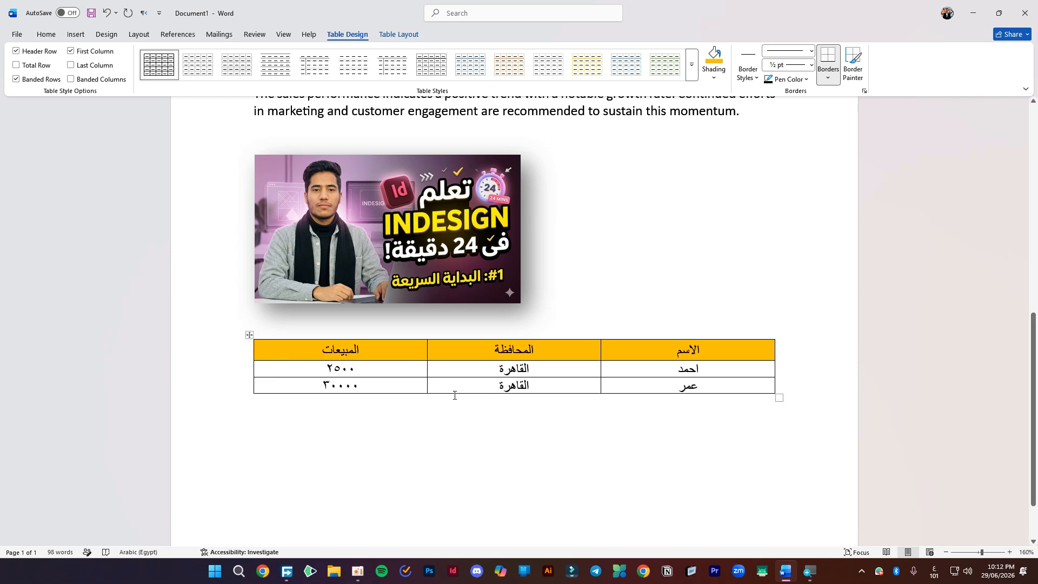
pyautogui.moveTo(454, 393); pyautogui.dragTo(460, 382)
pyautogui.click(398, 377)
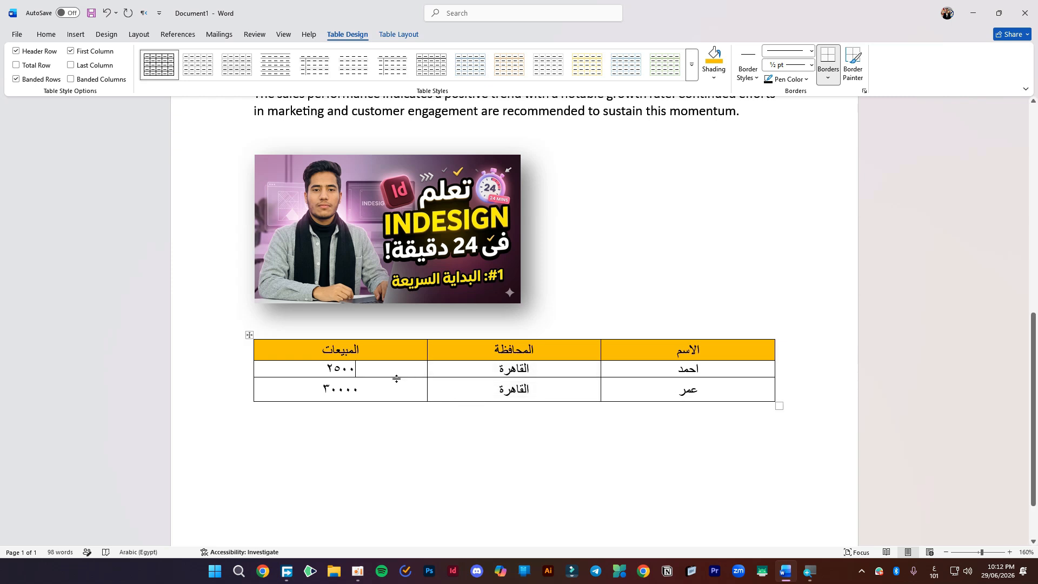
pyautogui.moveTo(396, 378); pyautogui.dragTo(396, 385)
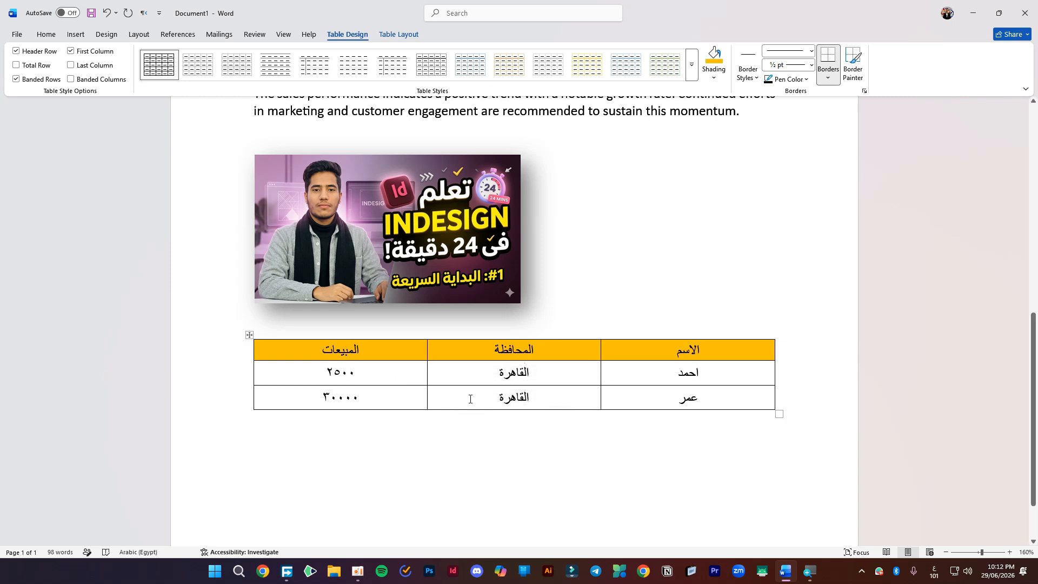
pyautogui.click(805, 409)
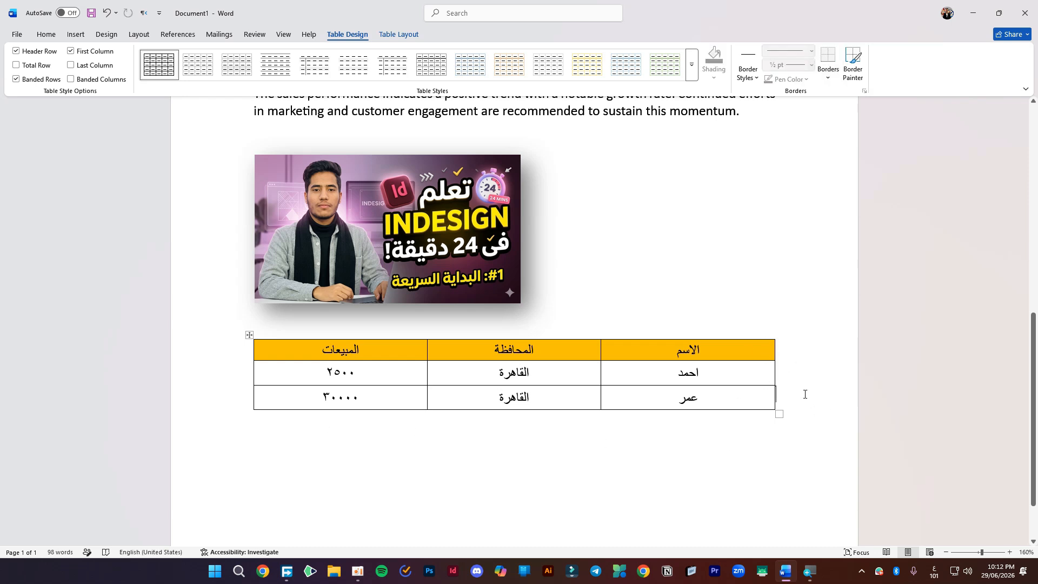
# - Delete the empty row accidentally added at the bottom of the table via Table Layout
pyautogui.press('Return')
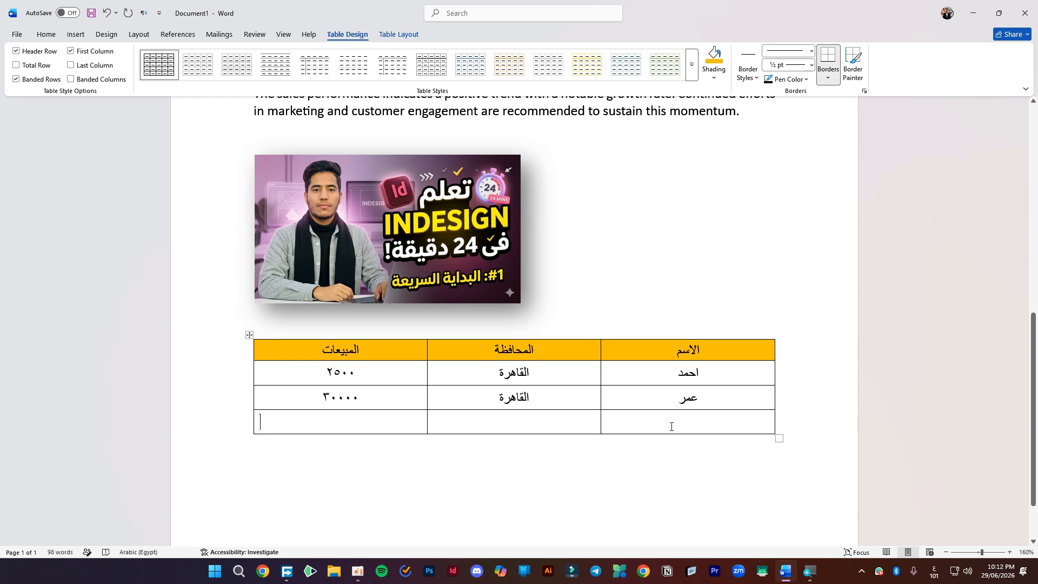
pyautogui.moveTo(708, 419); pyautogui.dragTo(348, 420)
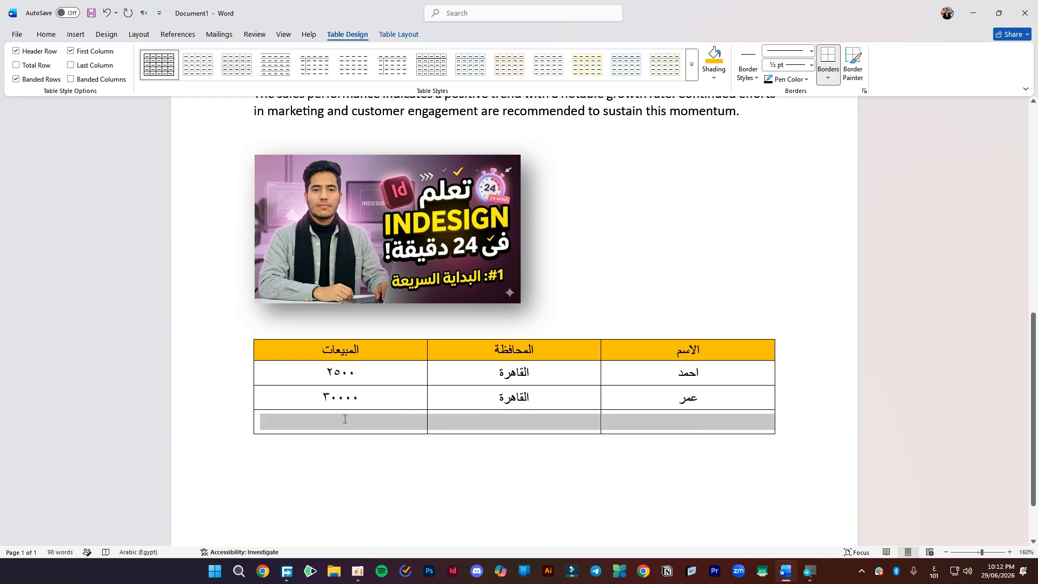
pyautogui.click(399, 34)
pyautogui.click(170, 69)
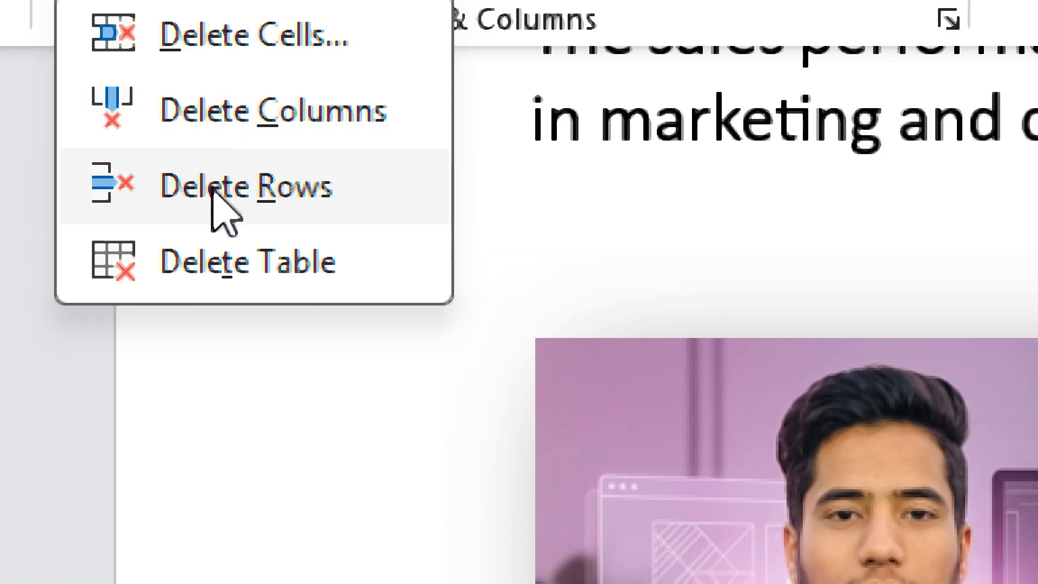
pyautogui.click(240, 174)
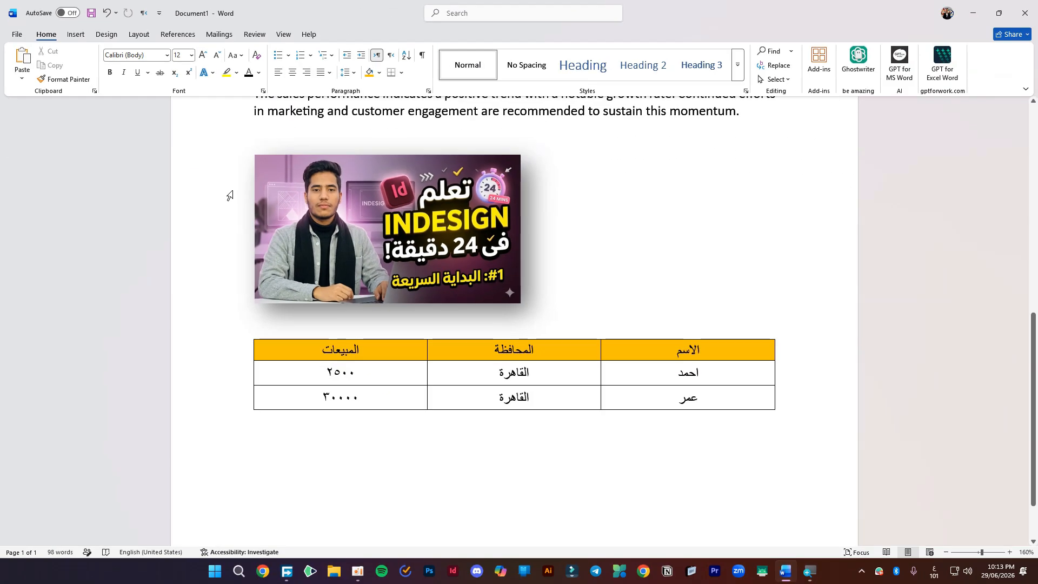
# - Undo a second stray empty row below عمر and click below the table
pyautogui.click(395, 407)
pyautogui.click(772, 394)
pyautogui.click(786, 398)
pyautogui.press('Return')
pyautogui.moveTo(703, 414); pyautogui.dragTo(559, 420)
pyautogui.hotkey('ctrl', 'z')
pyautogui.hotkey('ctrl', 'z')
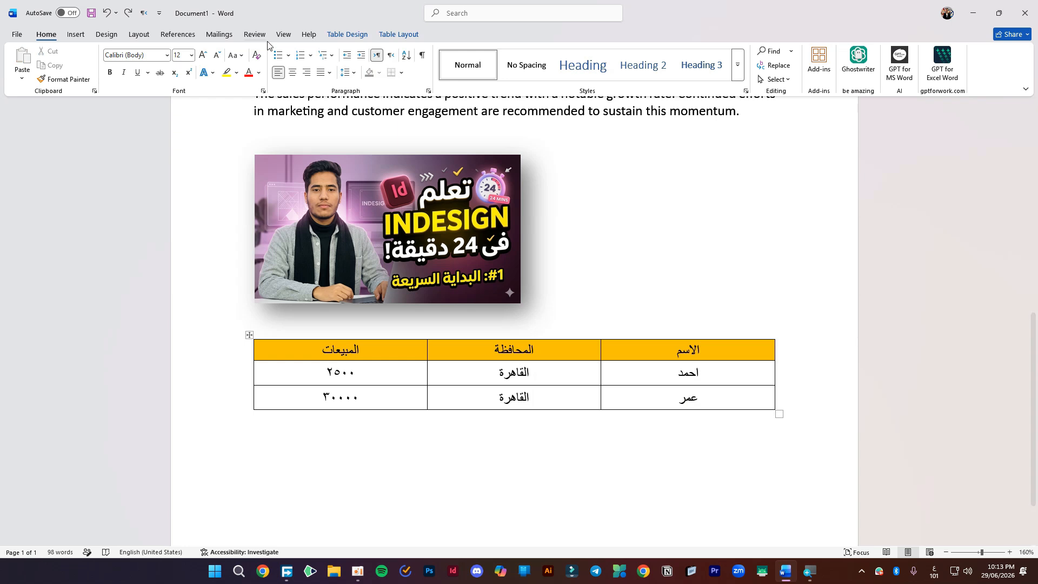
pyautogui.click(401, 35)
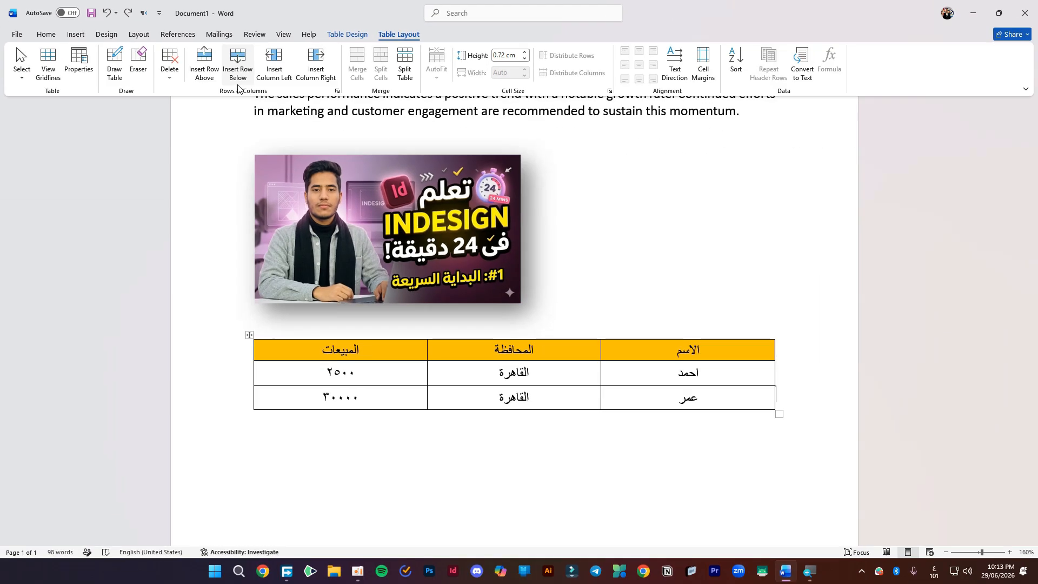
pyautogui.click(480, 425)
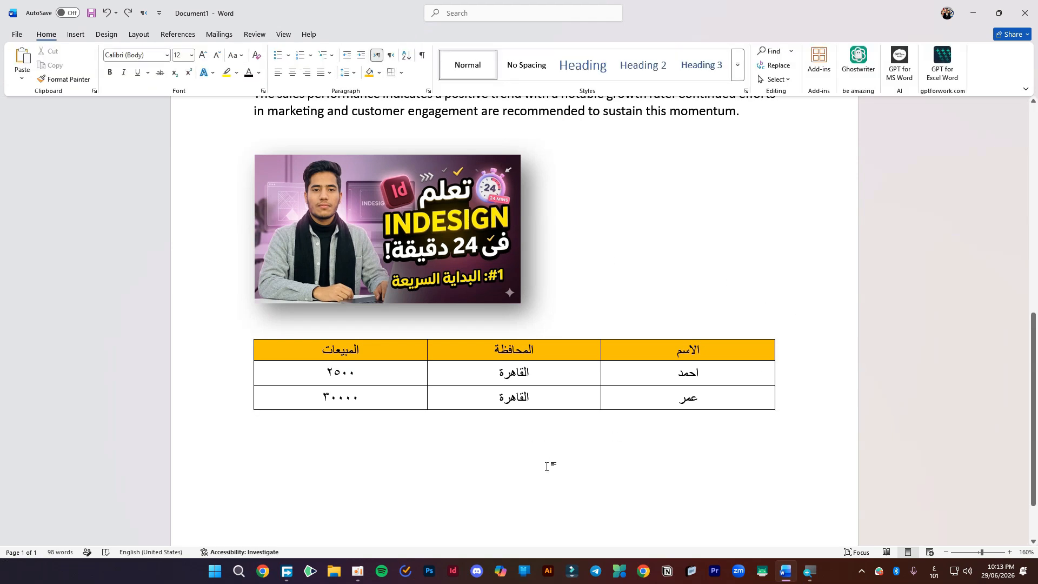
pyautogui.scroll(-2, 463, 454)
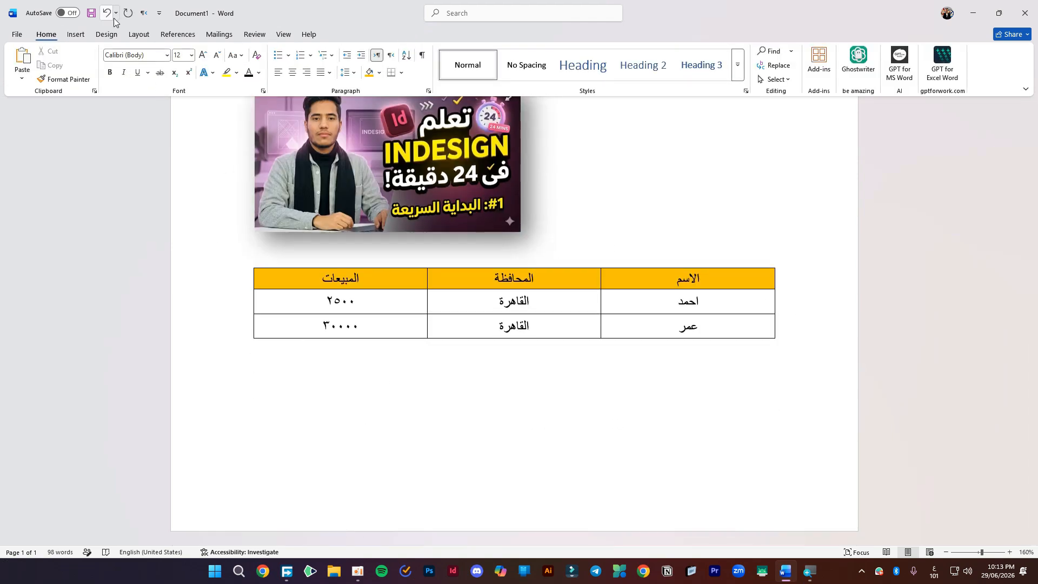
# - Apply the DO NOT COPY 1 watermark from the Design tab
pyautogui.click(107, 35)
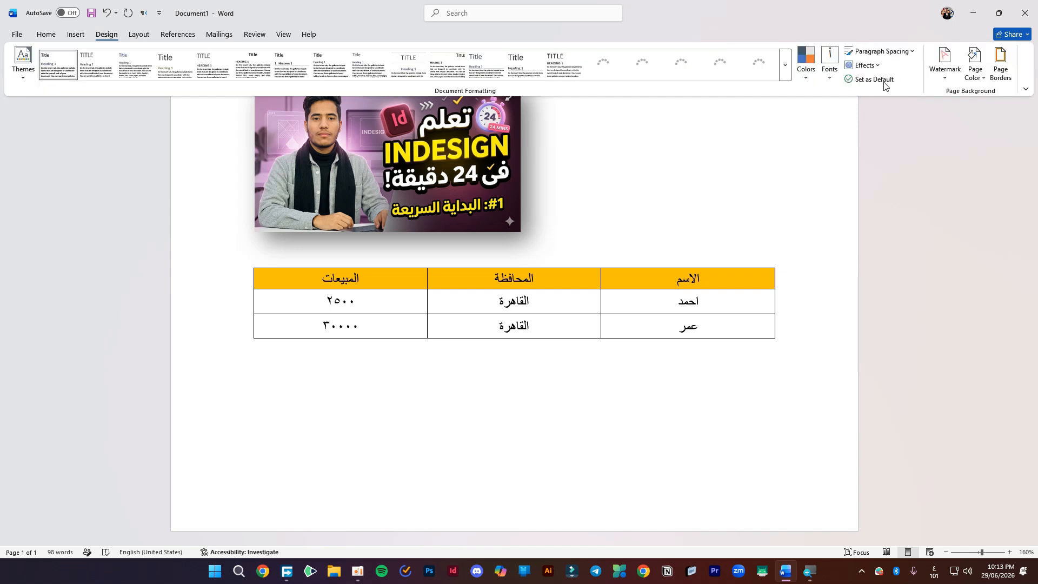
pyautogui.click(945, 67)
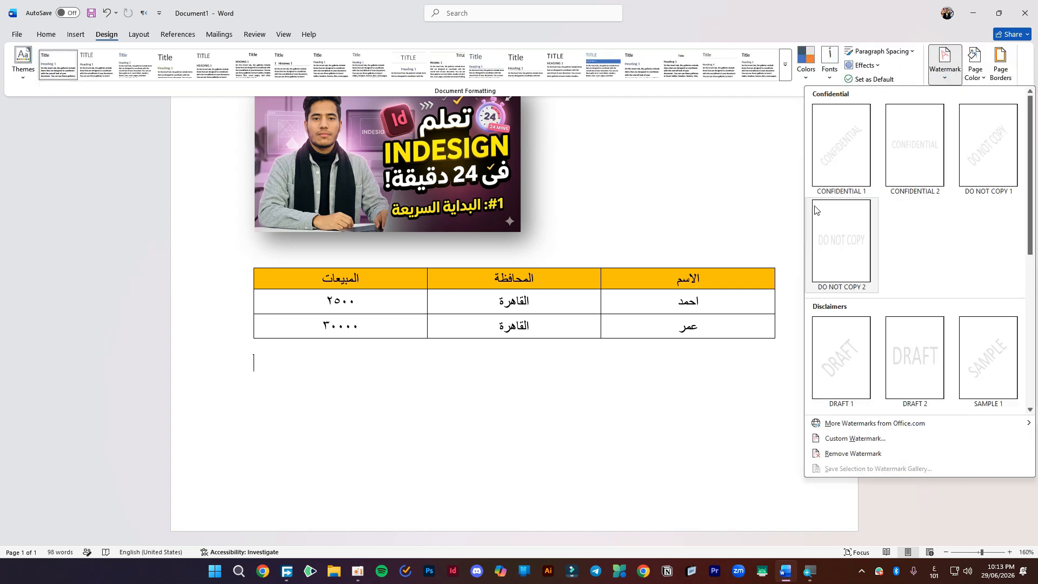
pyautogui.click(996, 149)
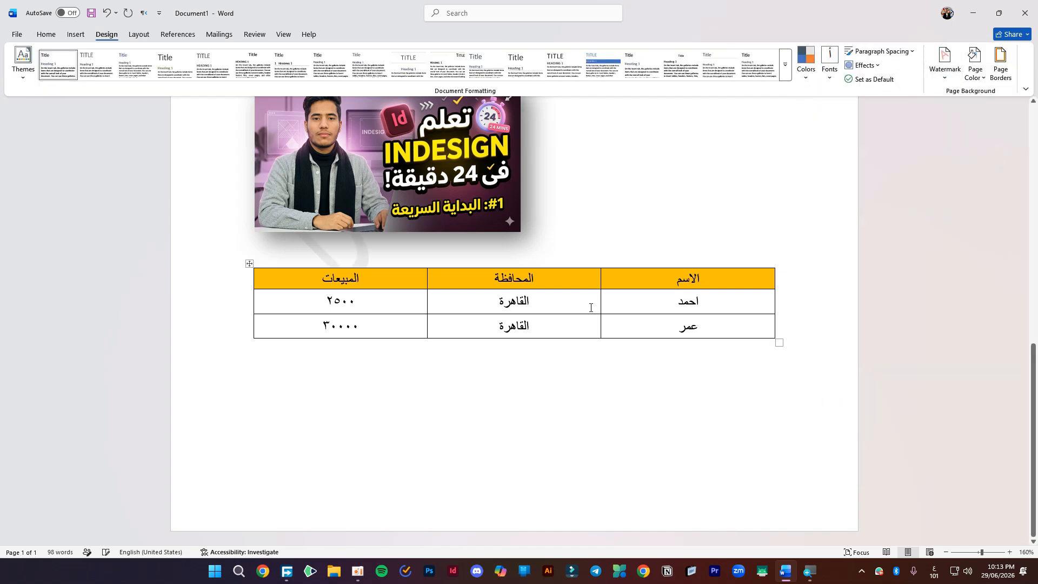
pyautogui.scroll(2, 727, 146)
pyautogui.scroll(2, 727, 146)
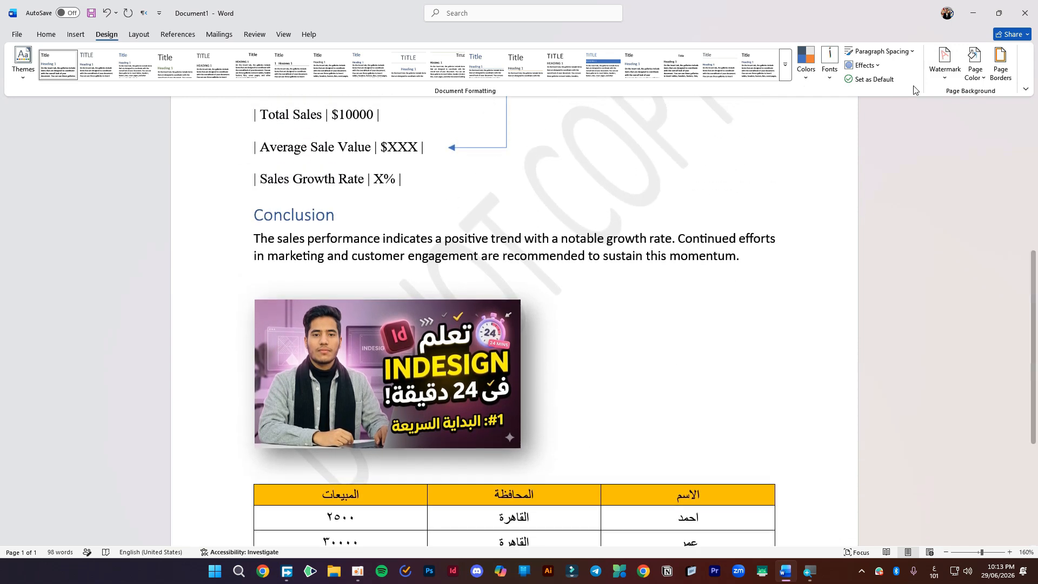
# - Replace the watermark text with the author's first name in Custom Watermark
pyautogui.click(946, 68)
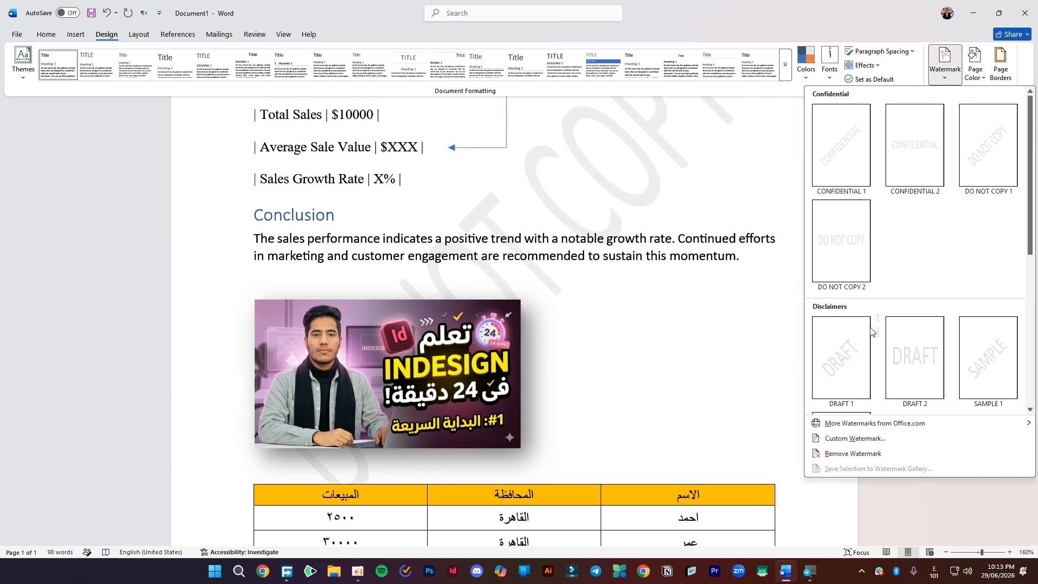
pyautogui.click(839, 443)
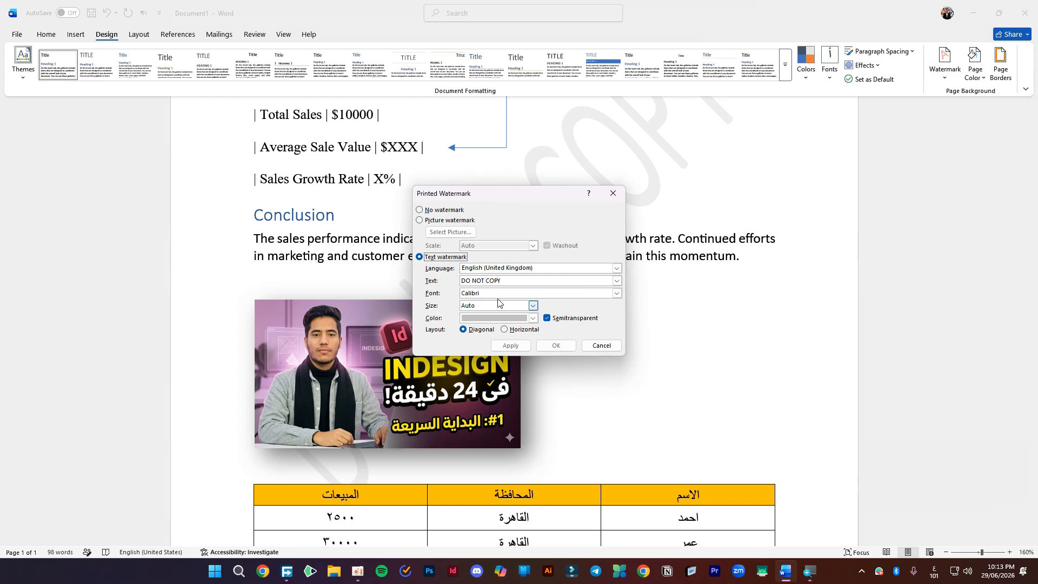
pyautogui.moveTo(517, 284); pyautogui.dragTo(436, 280)
pyautogui.write('ش')
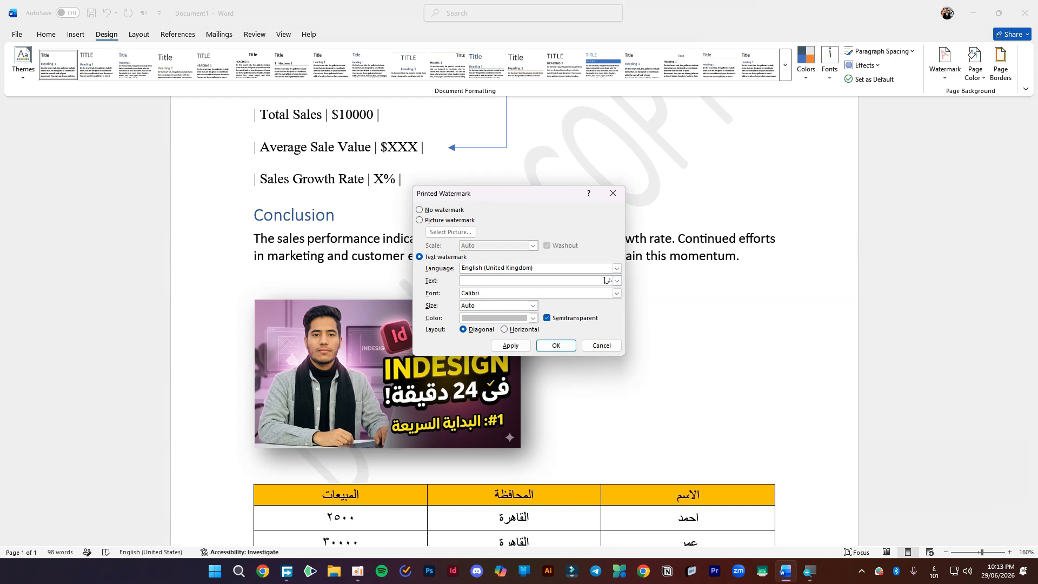
pyautogui.press('BackSpace')
pyautogui.hotkey('alt', 'shift')
pyautogui.write('ahmed')
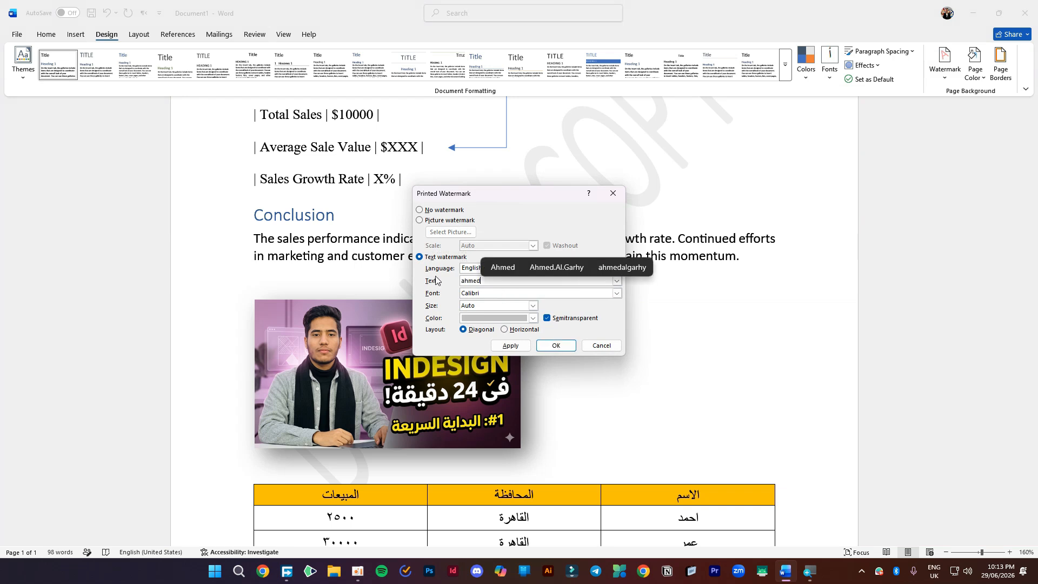
pyautogui.click(556, 345)
# - Choose a black Box page border in Page Borders and try a thicker width
pyautogui.click(1001, 62)
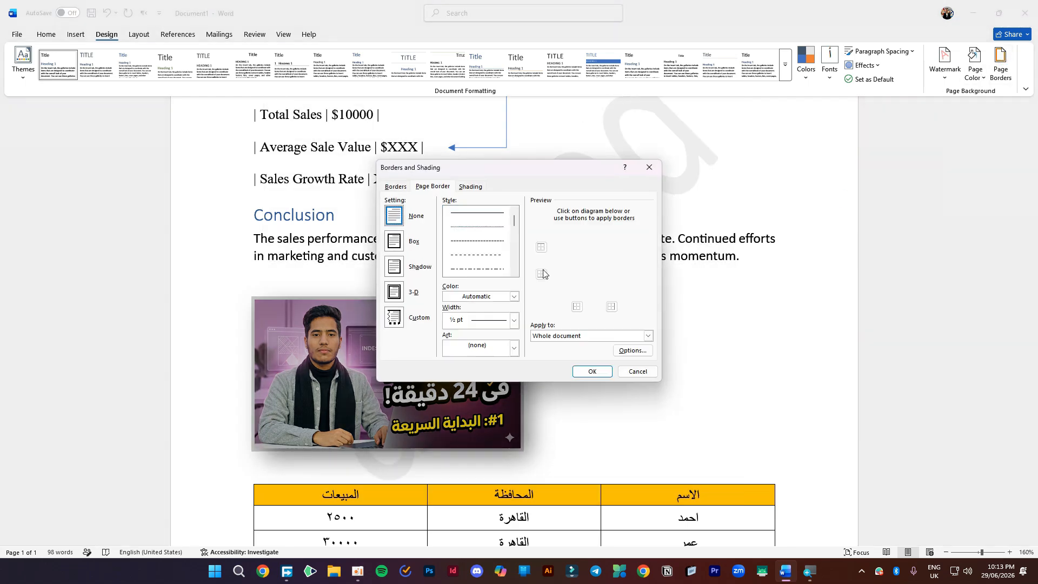
pyautogui.click(393, 238)
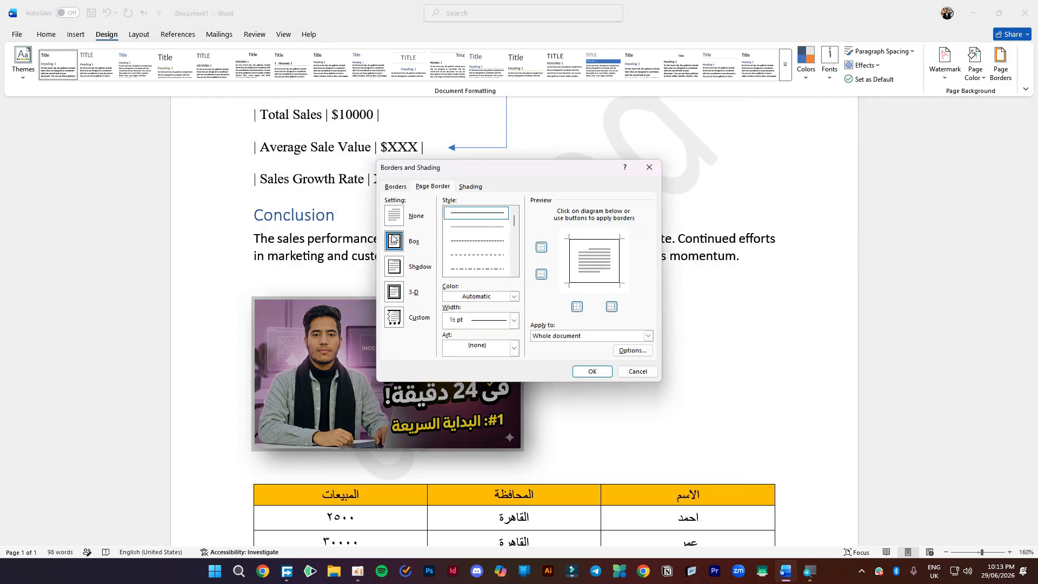
pyautogui.click(514, 347)
pyautogui.scroll(-5, 498, 415)
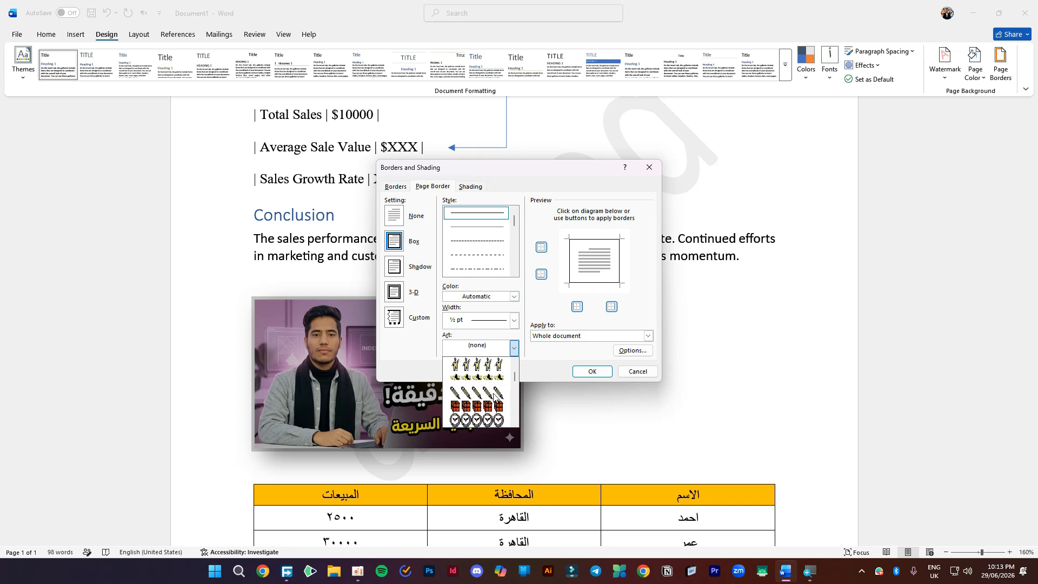
pyautogui.scroll(-6, 496, 397)
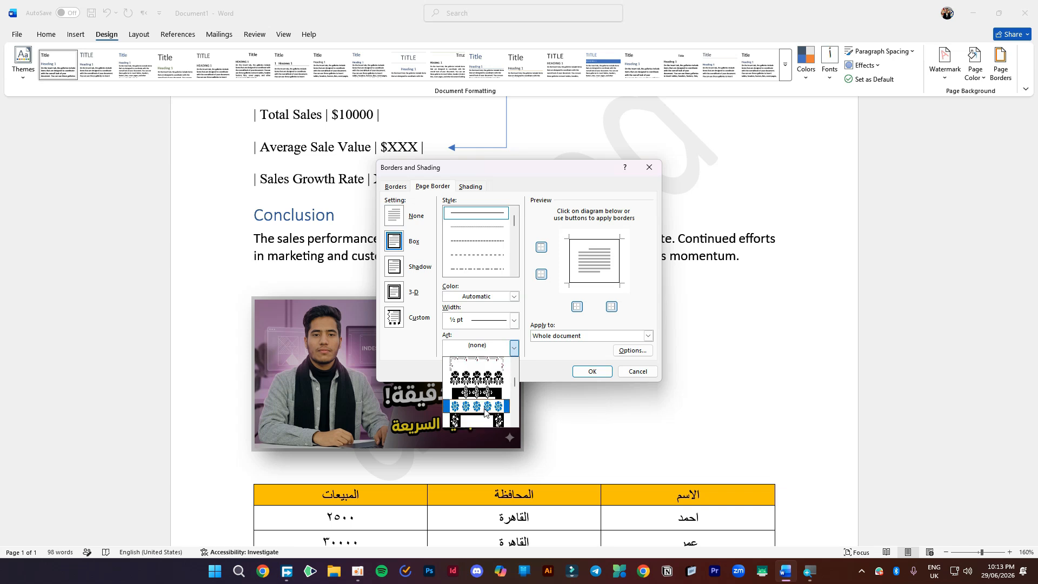
pyautogui.click(515, 294)
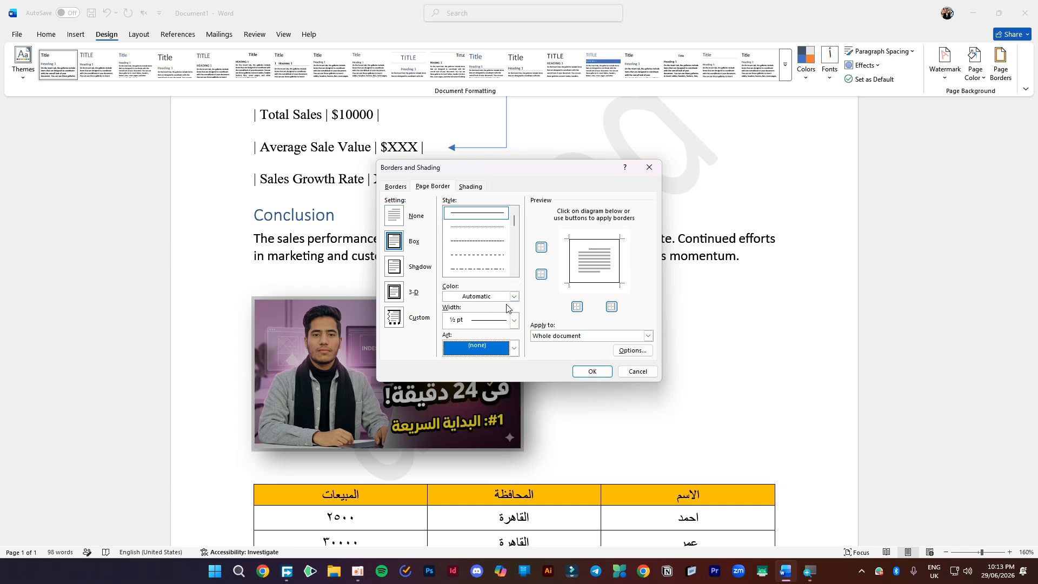
pyautogui.click(514, 297)
pyautogui.click(466, 343)
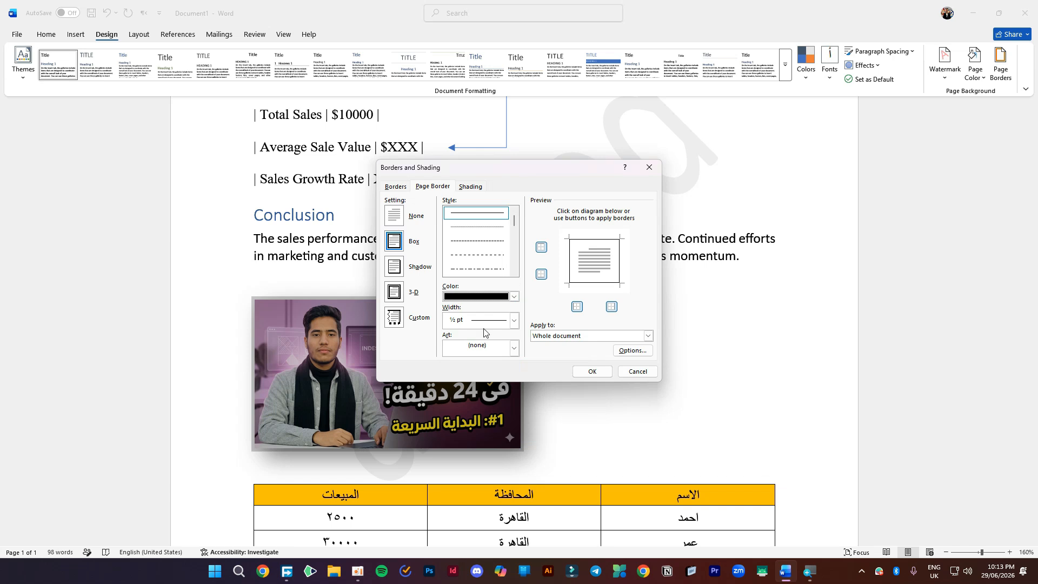
pyautogui.click(514, 320)
pyautogui.click(489, 420)
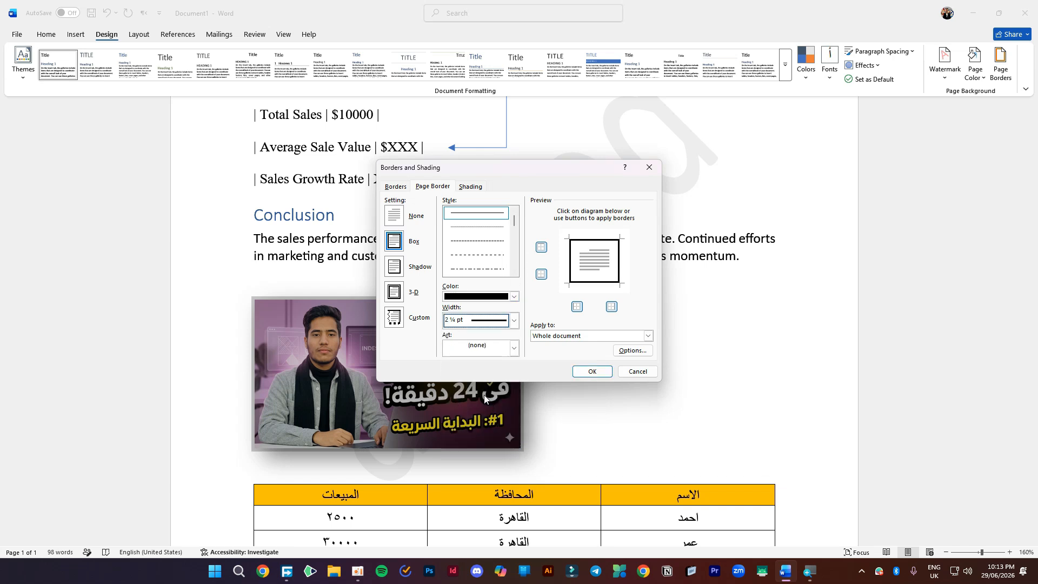
# - Try dashed styles, settle on a thin solid ½ pt black line and apply the border
pyautogui.click(483, 297)
pyautogui.click(495, 296)
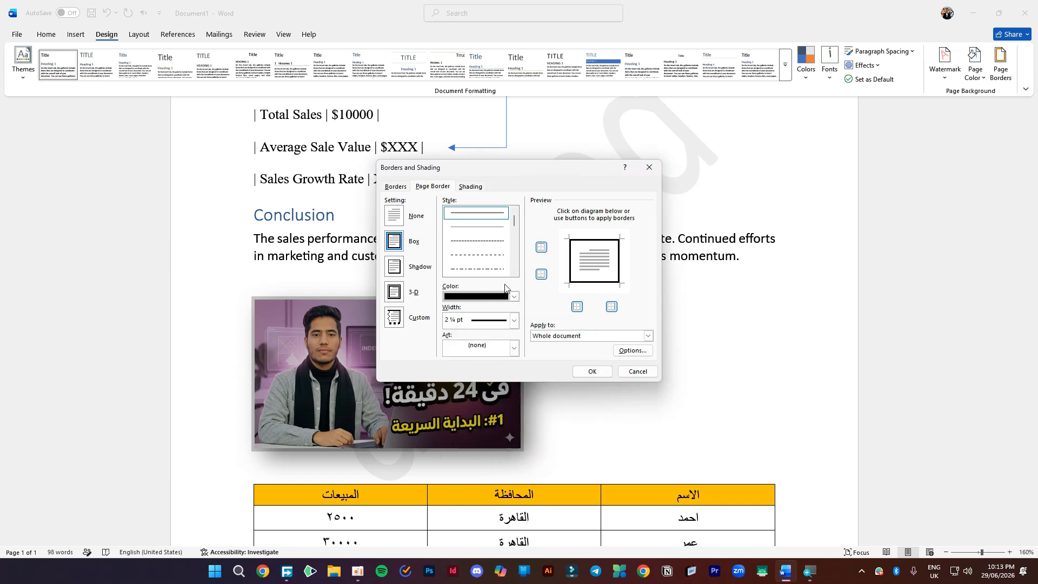
pyautogui.click(504, 320)
pyautogui.click(504, 312)
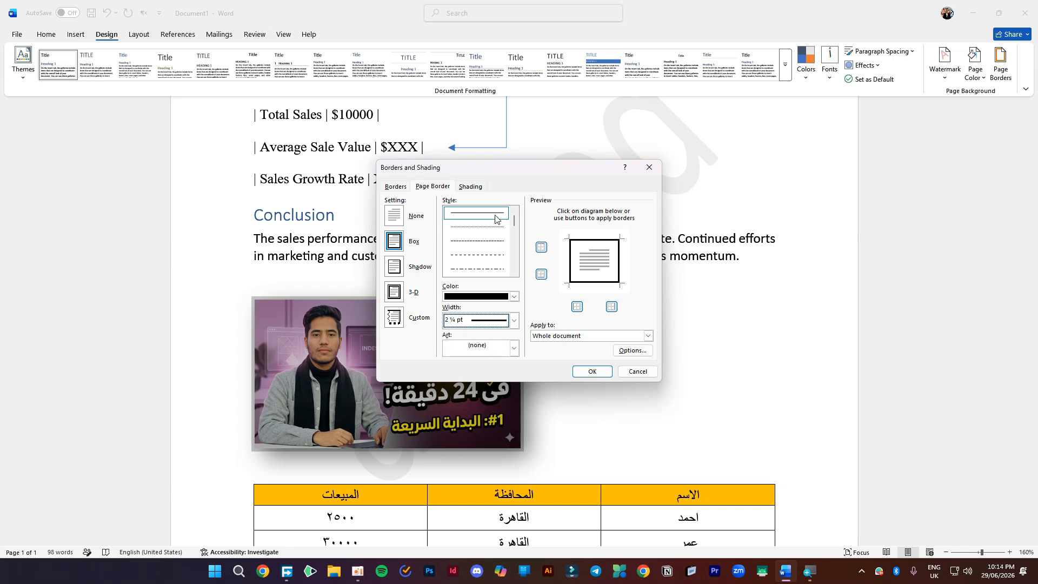
pyautogui.click(484, 247)
pyautogui.click(485, 255)
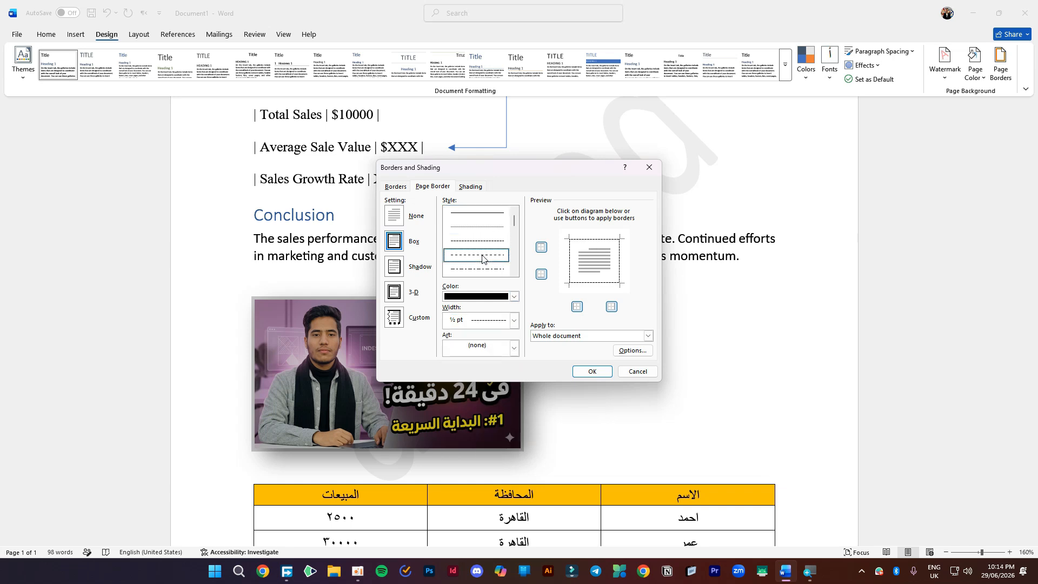
pyautogui.click(492, 214)
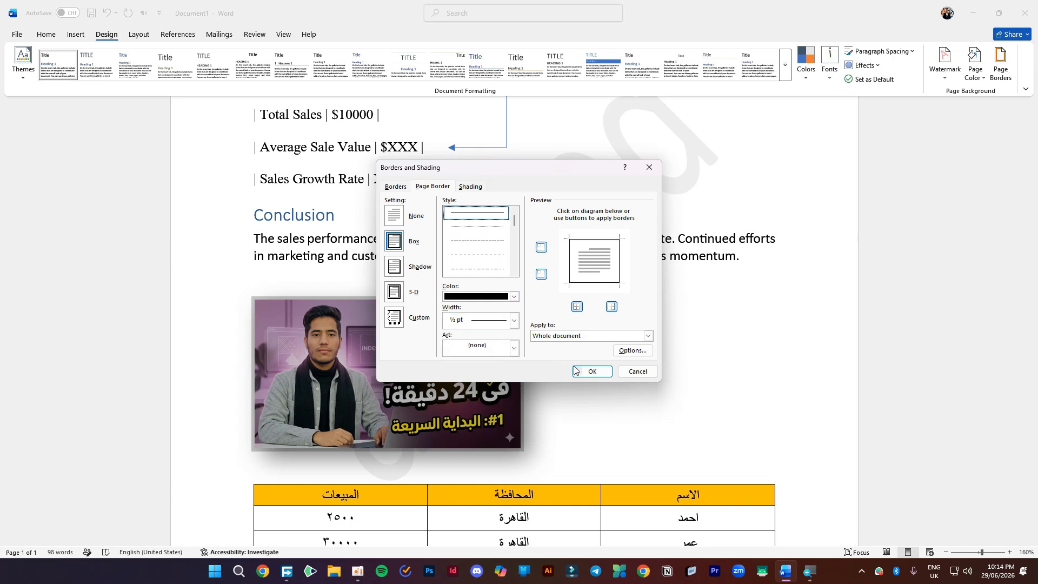
pyautogui.click(593, 372)
# - Centre the INDESIGN thumbnail under the Conclusion and open the File backstage view
pyautogui.scroll(-10, 614, 349)
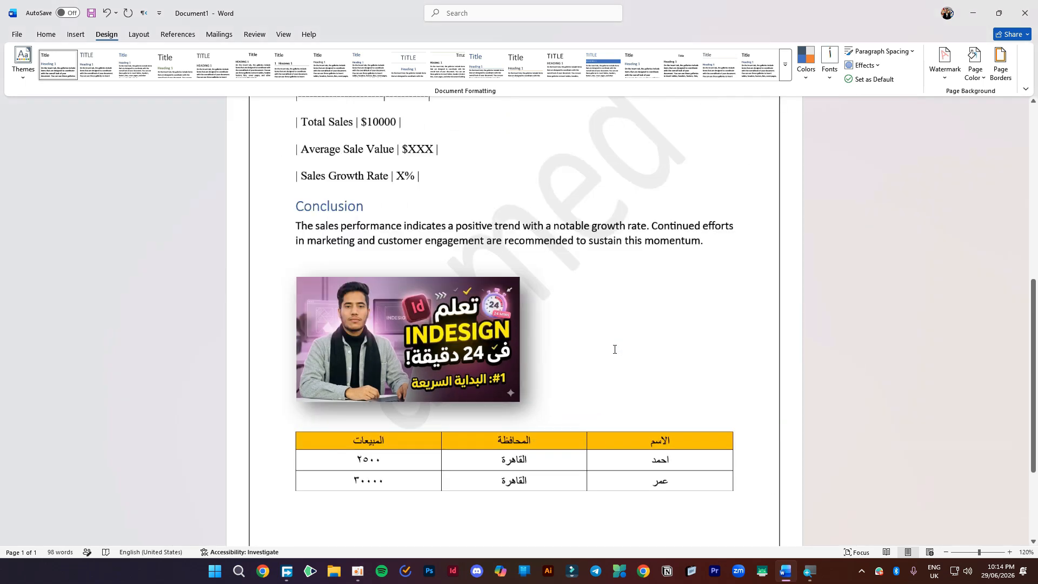
pyautogui.scroll(1, 526, 248)
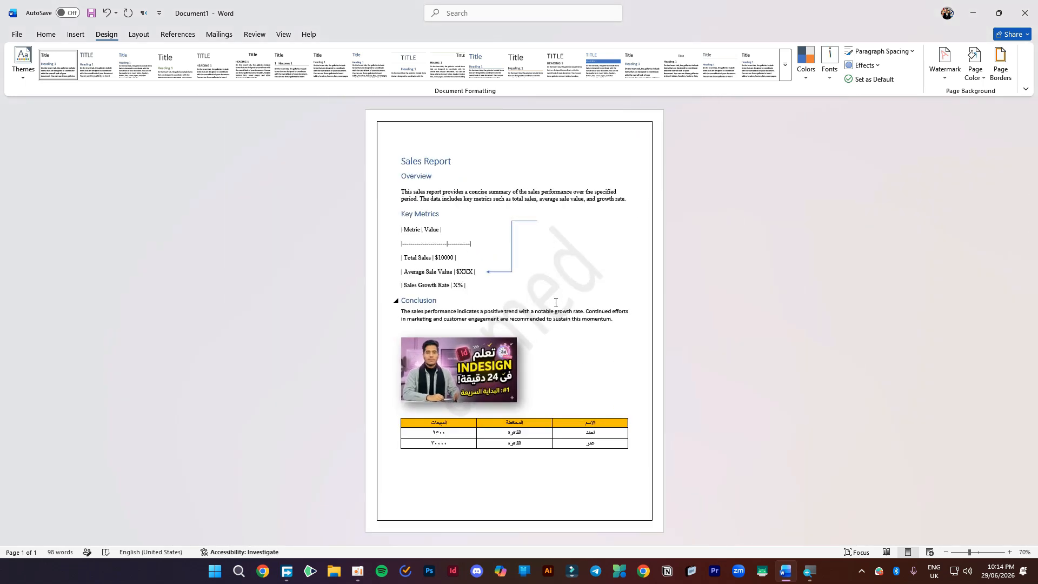
pyautogui.moveTo(468, 366); pyautogui.dragTo(520, 365)
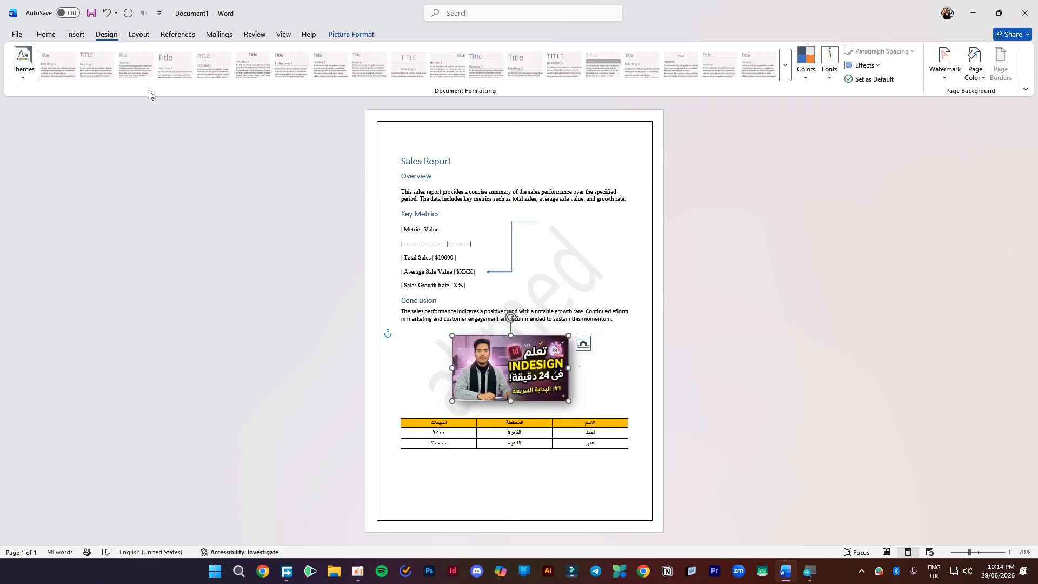
pyautogui.click(59, 38)
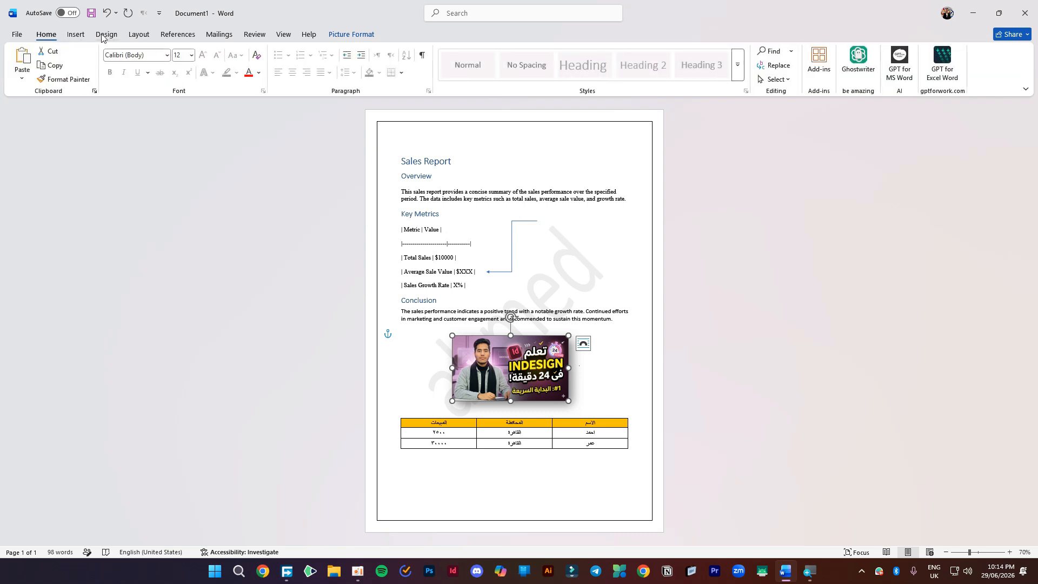
pyautogui.click(455, 226)
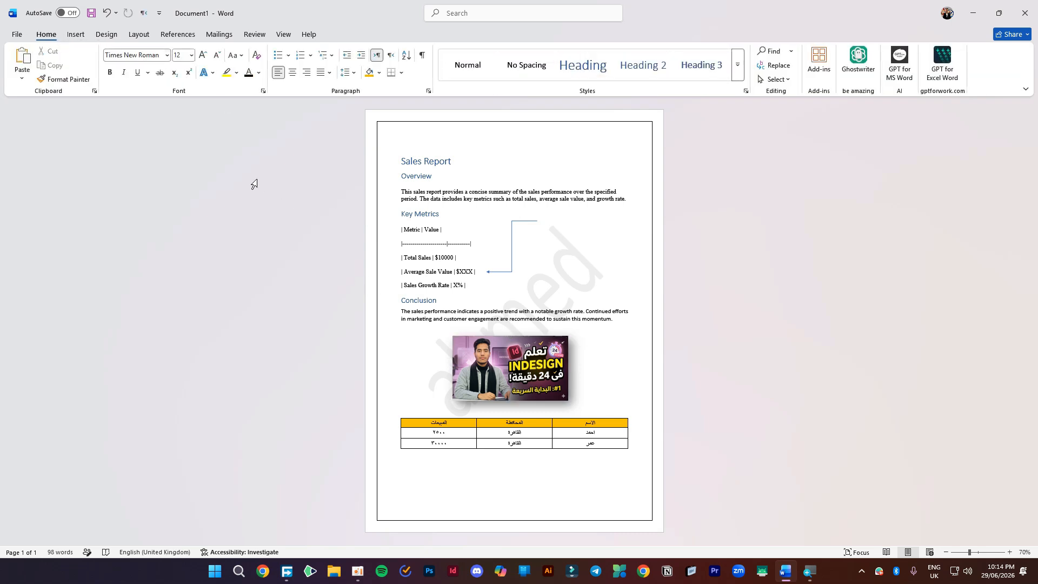
pyautogui.click(23, 39)
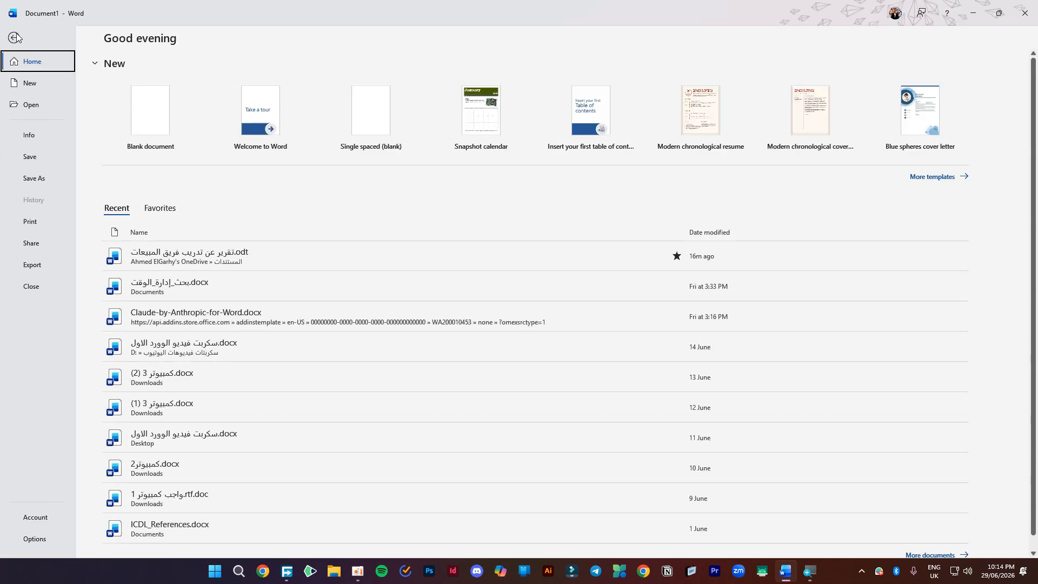
pyautogui.click(16, 36)
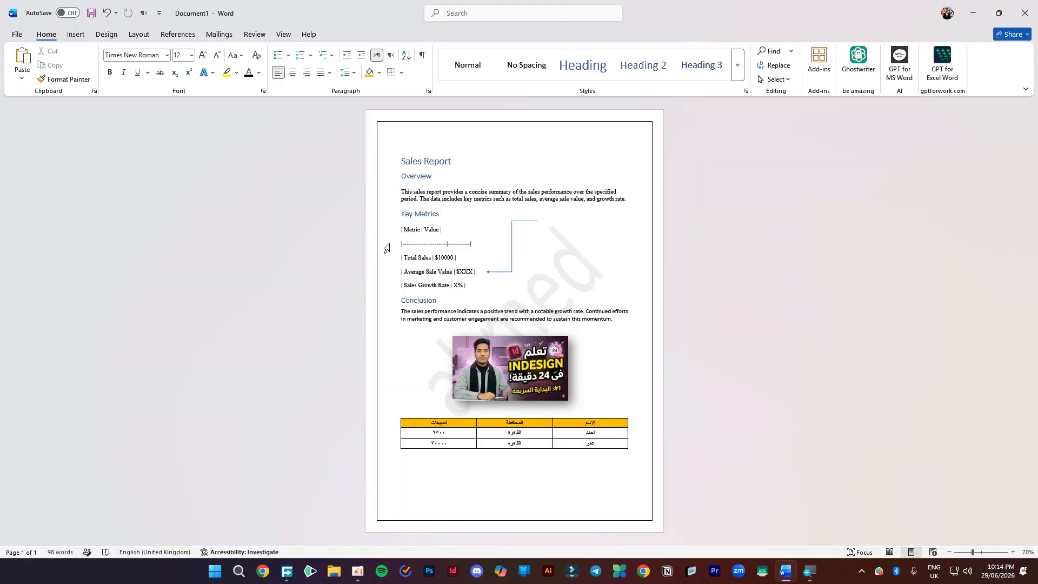
# - Add a Plain Number 2 page number at the bottom centre and close the footer
pyautogui.click(77, 41)
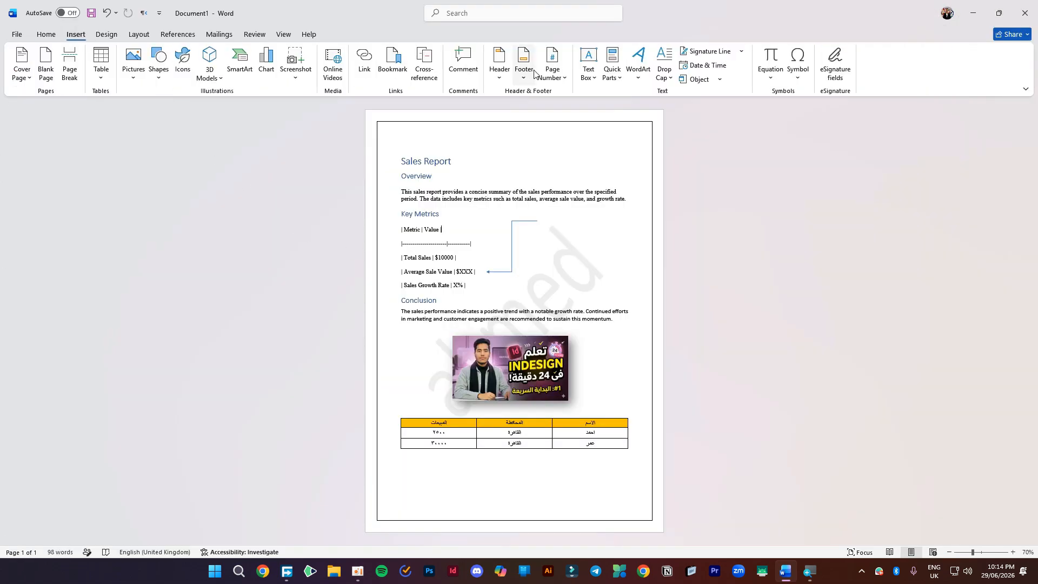
pyautogui.click(552, 69)
pyautogui.moveTo(581, 110)
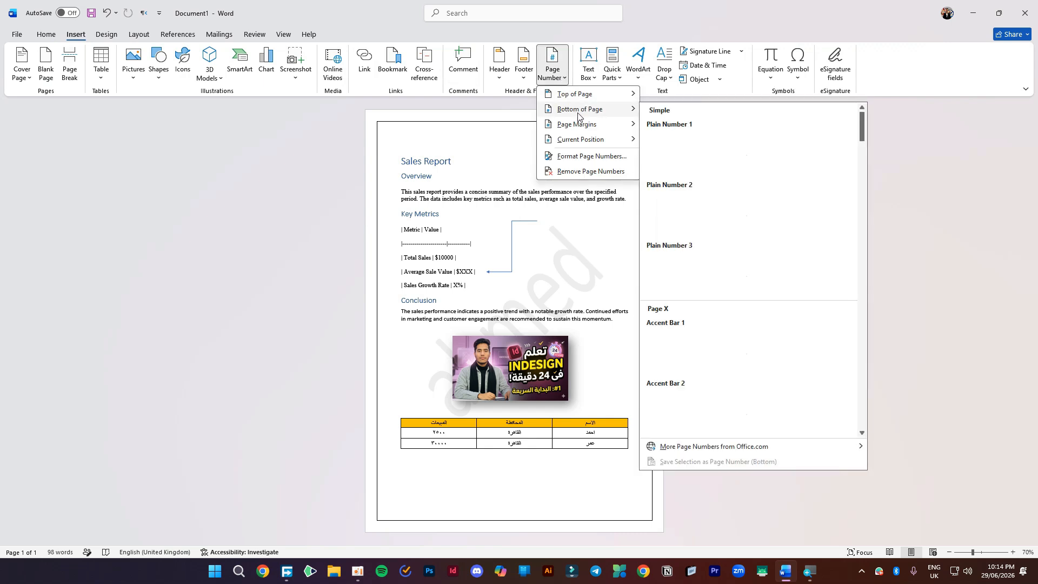
pyautogui.click(743, 222)
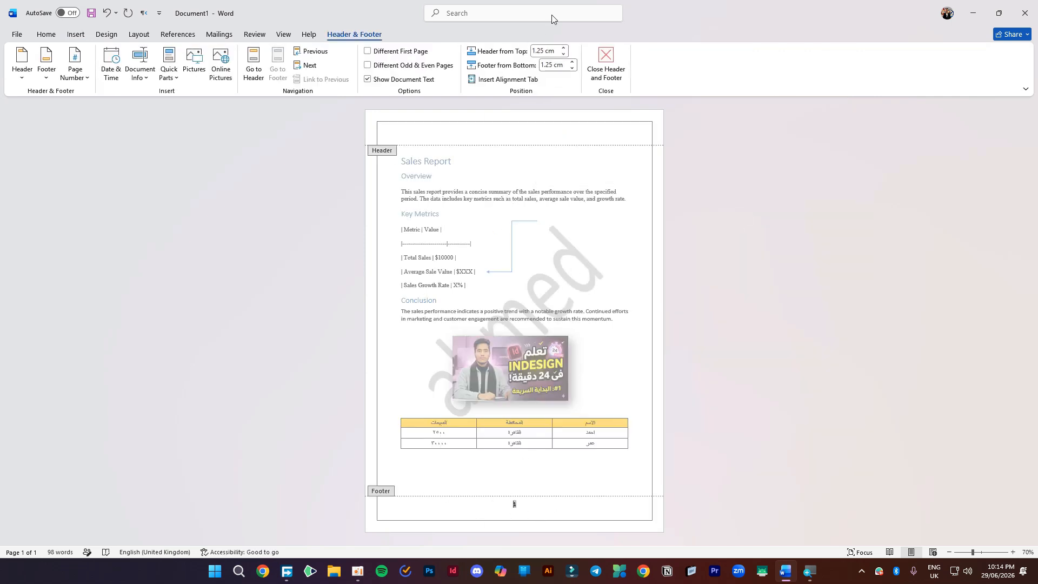
pyautogui.click(615, 76)
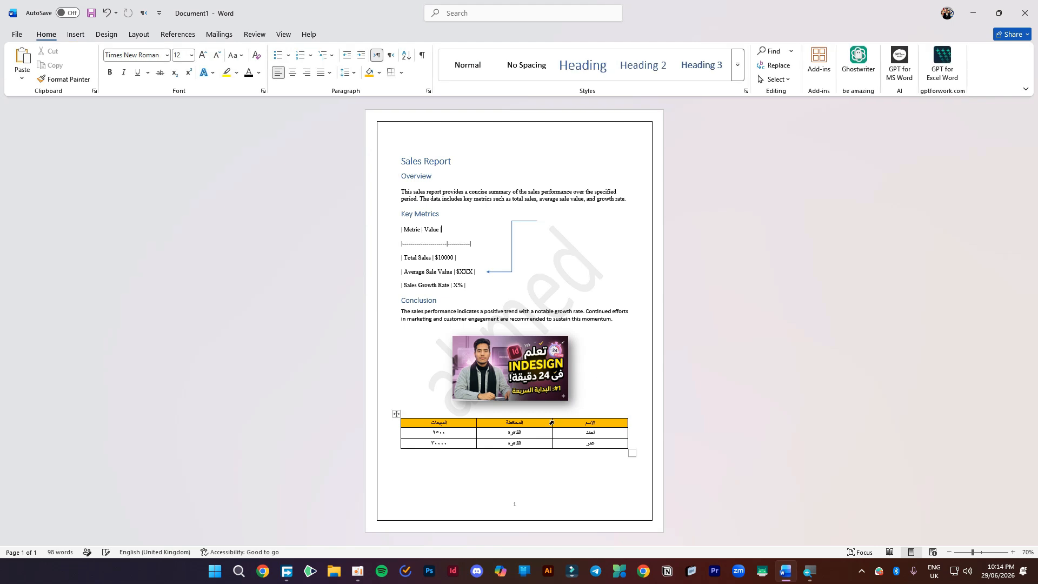
pyautogui.click(523, 473)
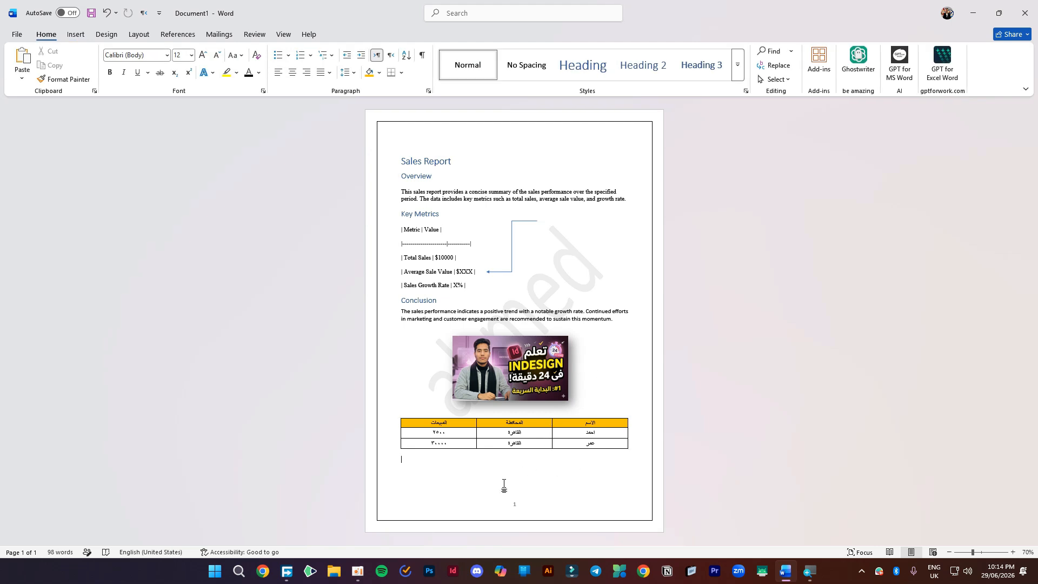
# - Add an empty paragraph under the Arabic table and insert a page break for page 2
pyautogui.press('Return')
pyautogui.hotkey('ctrl', 'Return')
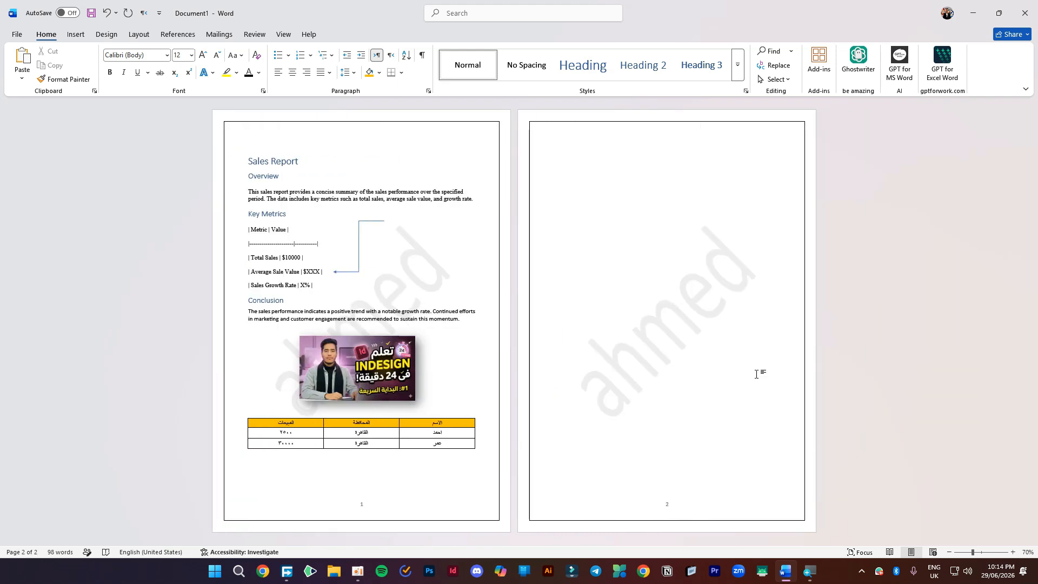
pyautogui.keyDown('ctrl'); pyautogui.scroll(4, 425, 241); pyautogui.keyUp('ctrl')
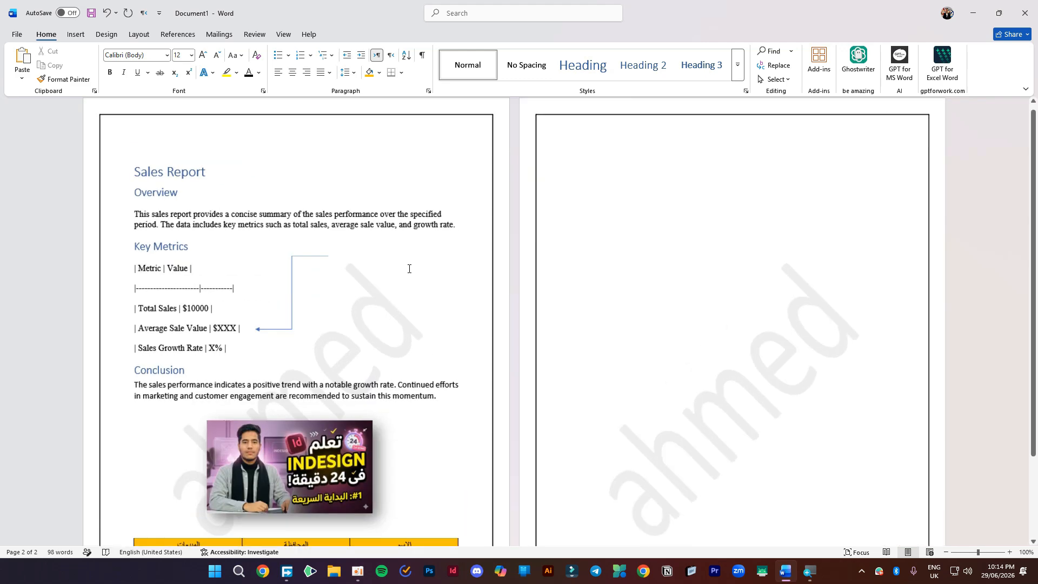
pyautogui.keyDown('ctrl'); pyautogui.scroll(2, 331, 283); pyautogui.keyUp('ctrl')
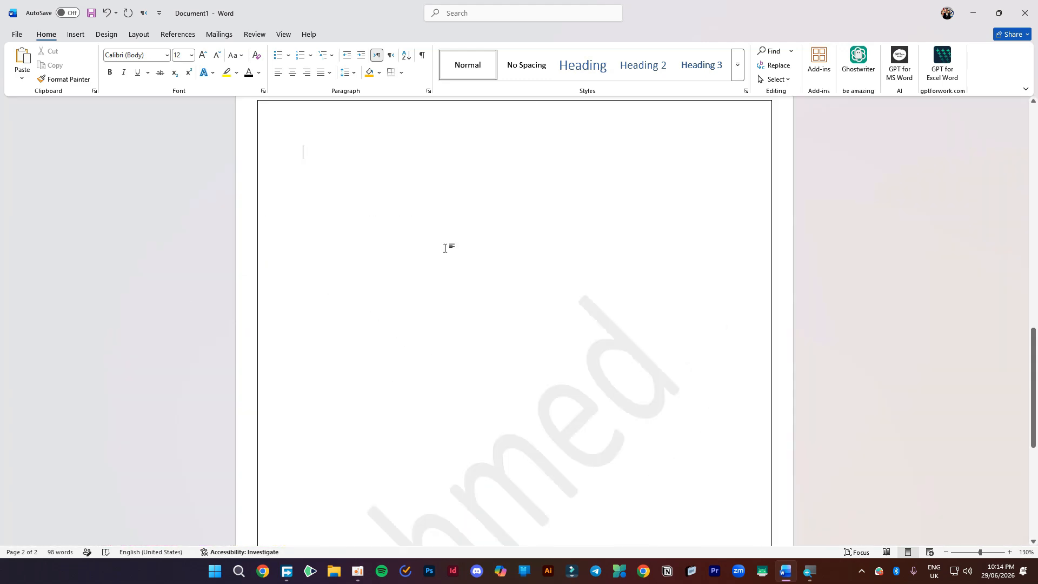
pyautogui.keyDown('ctrl'); pyautogui.scroll(-8, 469, 246); pyautogui.keyUp('ctrl')
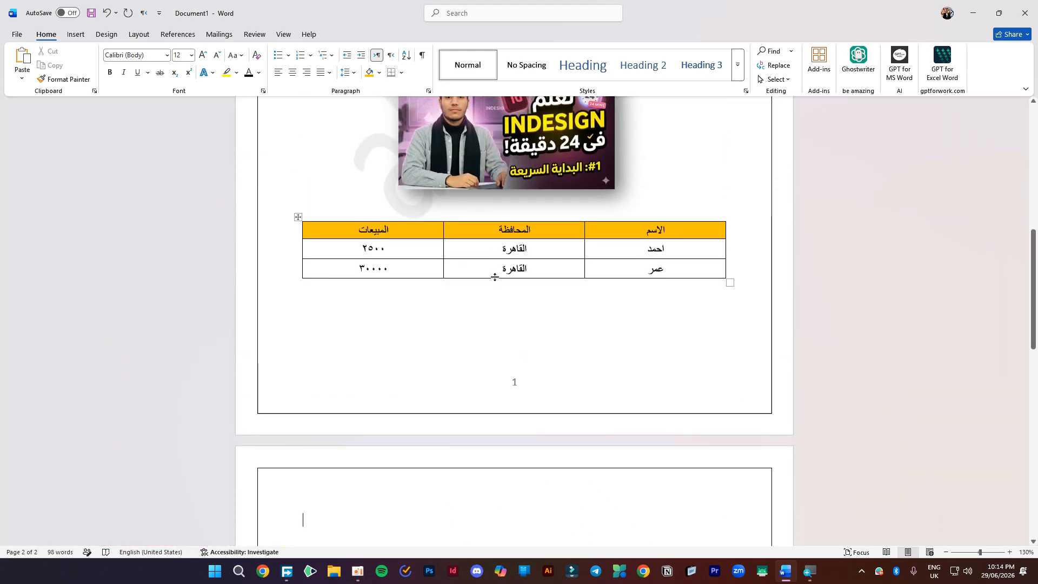
pyautogui.keyDown('ctrl'); pyautogui.scroll(2, 322, 328); pyautogui.keyUp('ctrl')
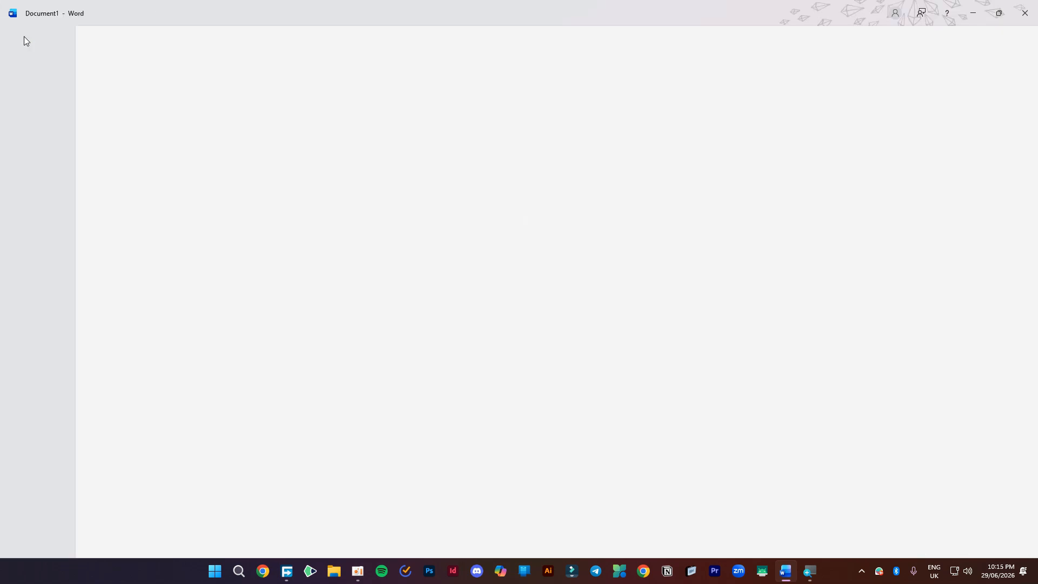
# - Save the report as Sales Report.docx in the Work Stock (E:) drive
pyautogui.click(22, 35)
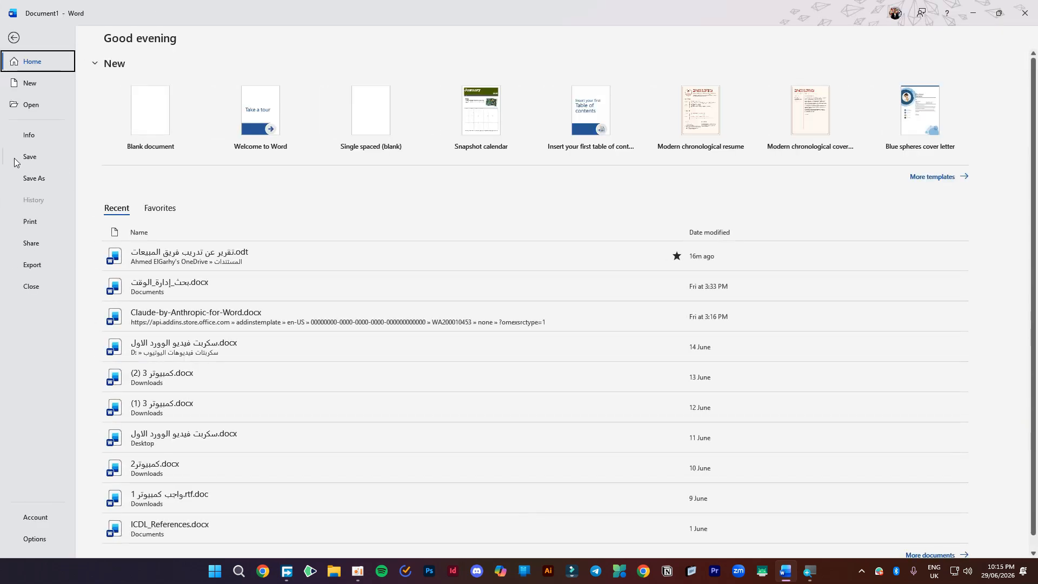
pyautogui.click(16, 162)
pyautogui.click(142, 286)
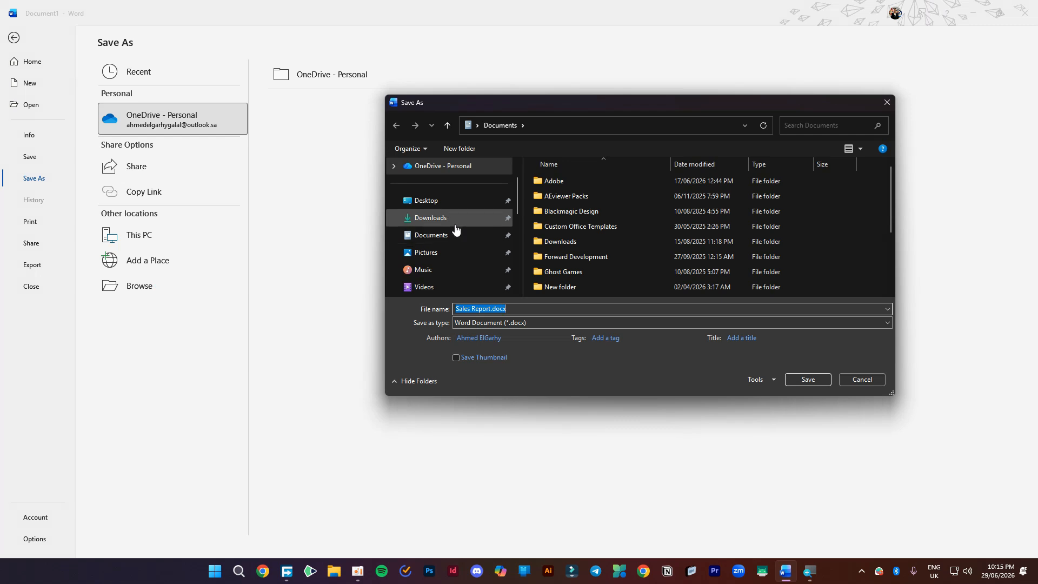
pyautogui.scroll(-4, 456, 230)
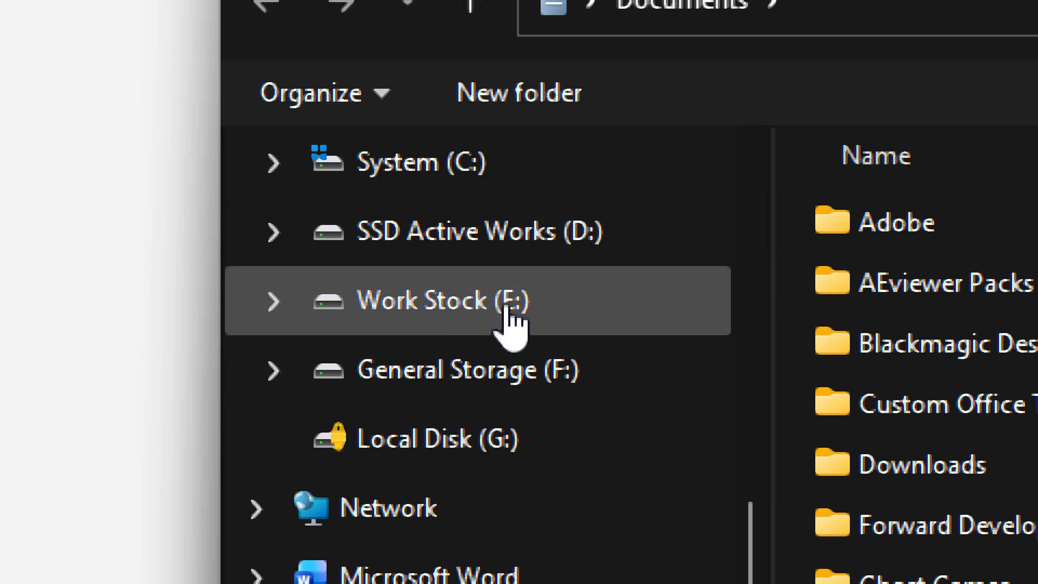
pyautogui.click(469, 307)
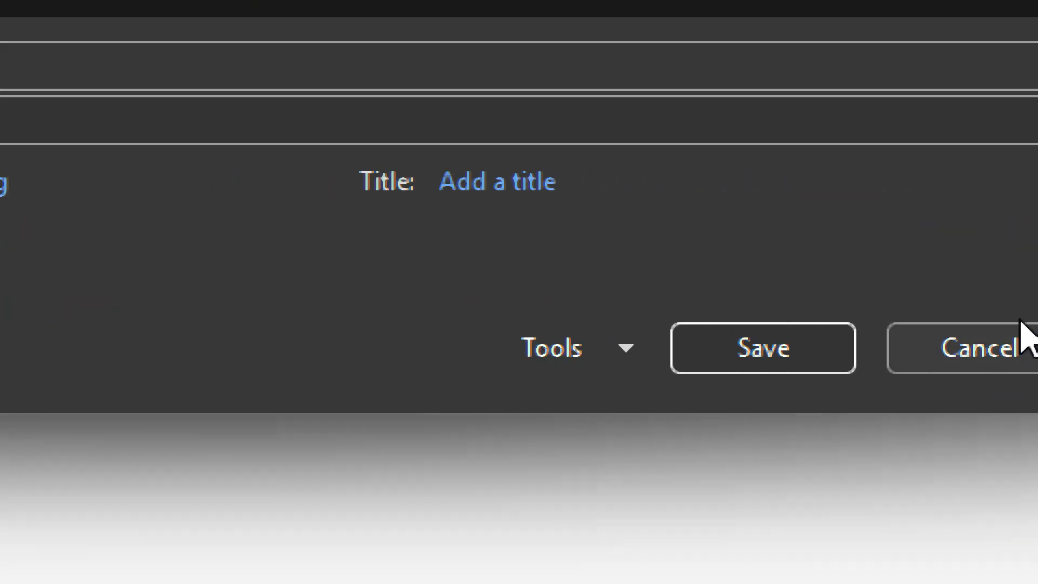
pyautogui.click(749, 350)
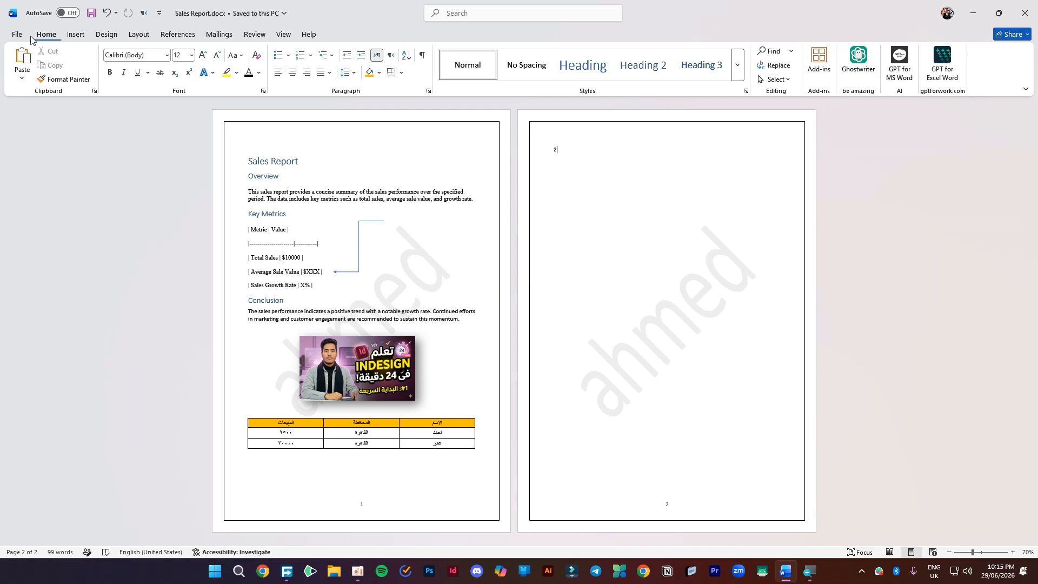
# - Save a PDF (*.pdf) copy named Sales Report.pdf, opening it after publishing
pyautogui.click(17, 34)
pyautogui.click(35, 178)
pyautogui.click(139, 235)
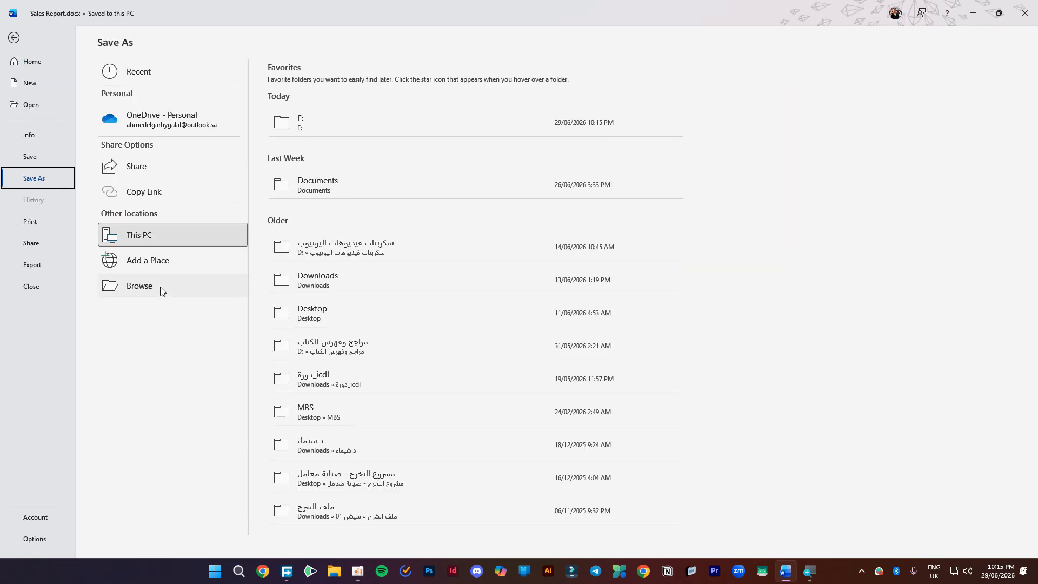
pyautogui.click(160, 286)
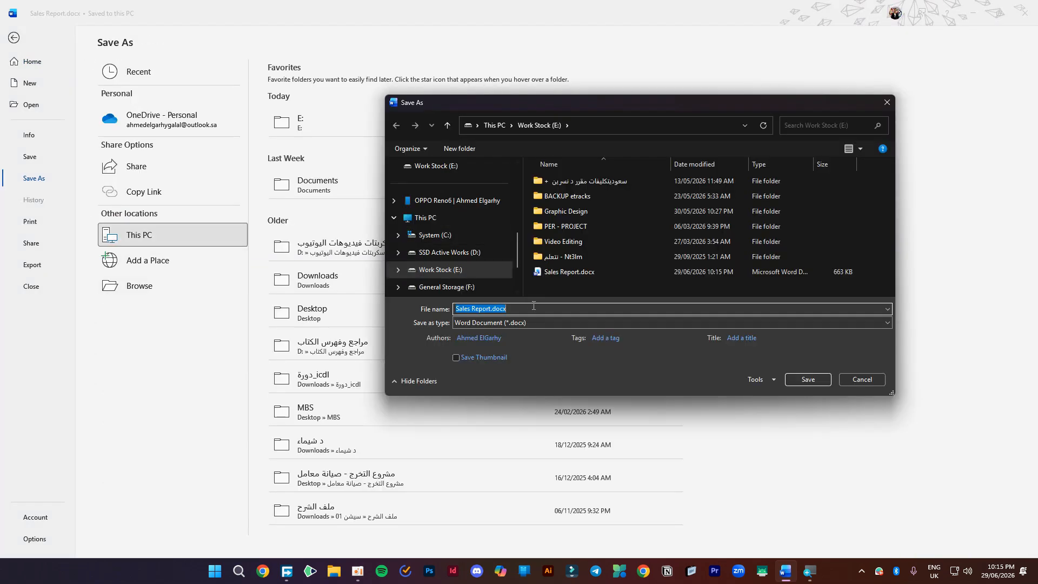
pyautogui.click(496, 325)
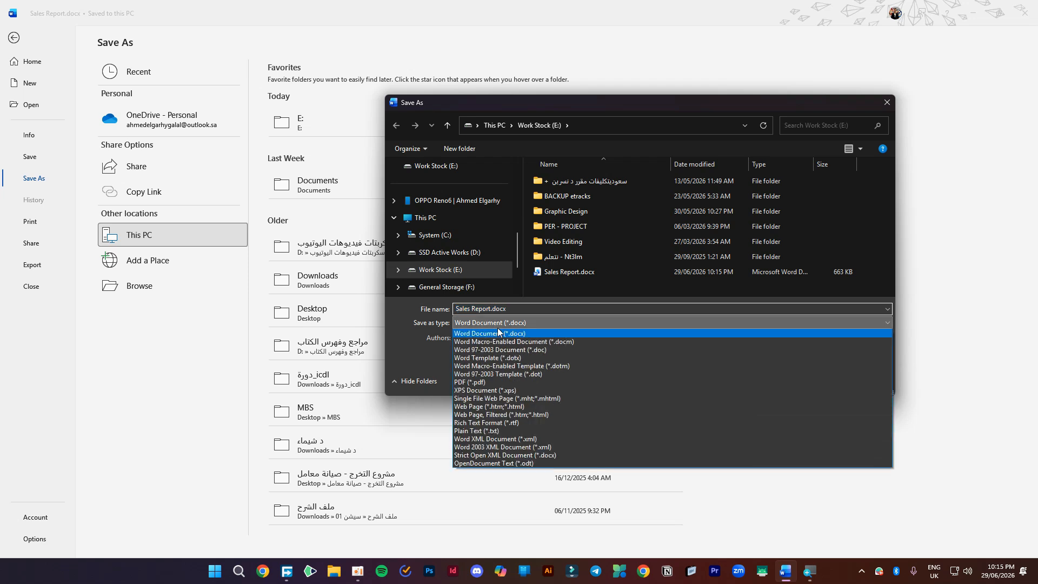
pyautogui.click(485, 382)
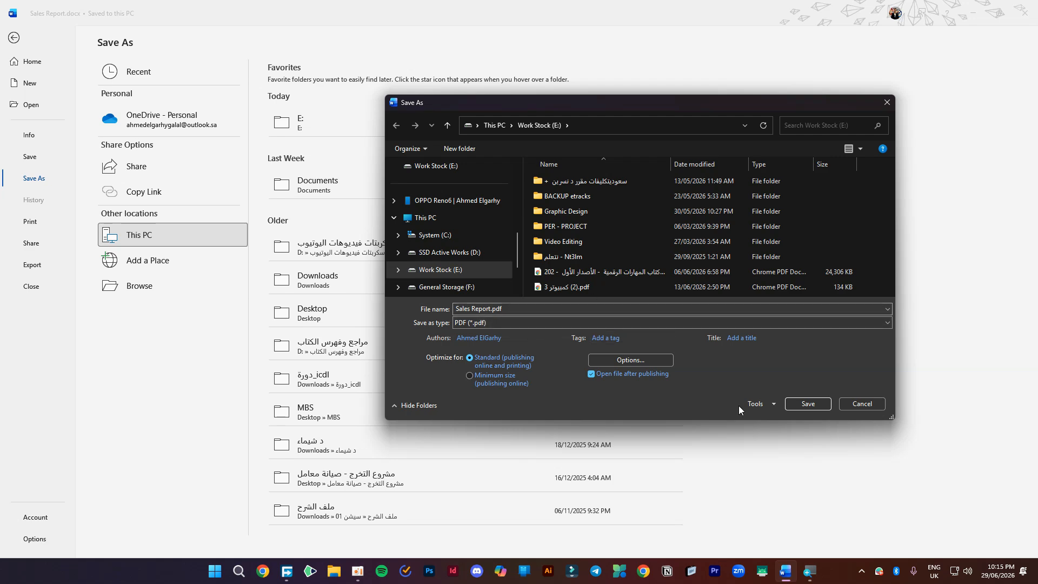
pyautogui.click(803, 407)
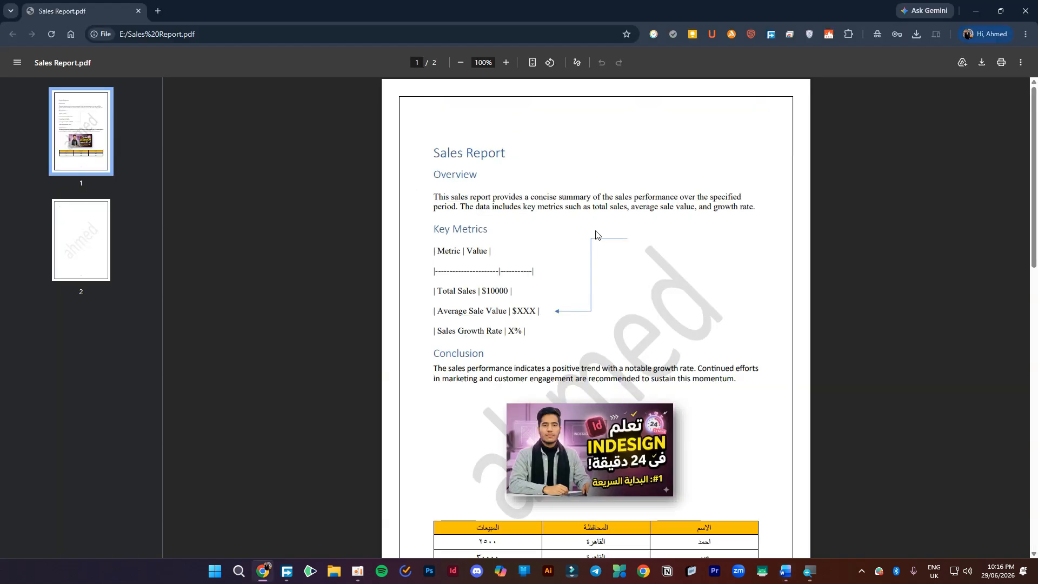
# - Scroll through both pages of Sales Report.pdf in Chrome to verify watermark, border and table
pyautogui.keyDown('ctrl'); pyautogui.scroll(2, 596, 236); pyautogui.keyUp('ctrl')
pyautogui.keyDown('ctrl'); pyautogui.scroll(-5, 538, 243); pyautogui.keyUp('ctrl')
pyautogui.scroll(-1, 608, 326)
pyautogui.scroll(2, 621, 335)
pyautogui.keyDown('ctrl'); pyautogui.scroll(4, 587, 173); pyautogui.keyUp('ctrl')
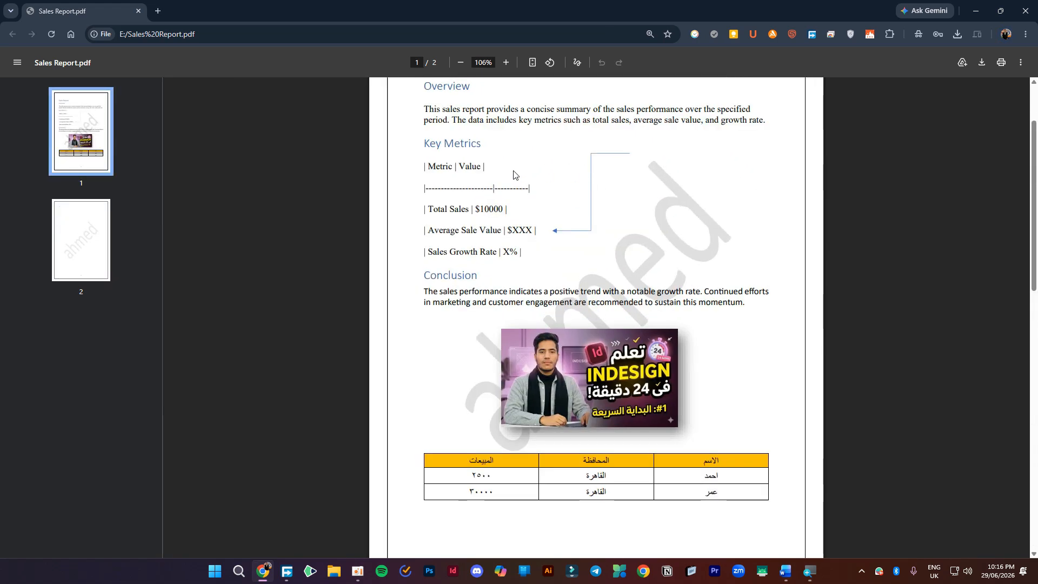
pyautogui.scroll(2, 514, 175)
pyautogui.doubleClick(429, 153)
pyautogui.click(429, 153)
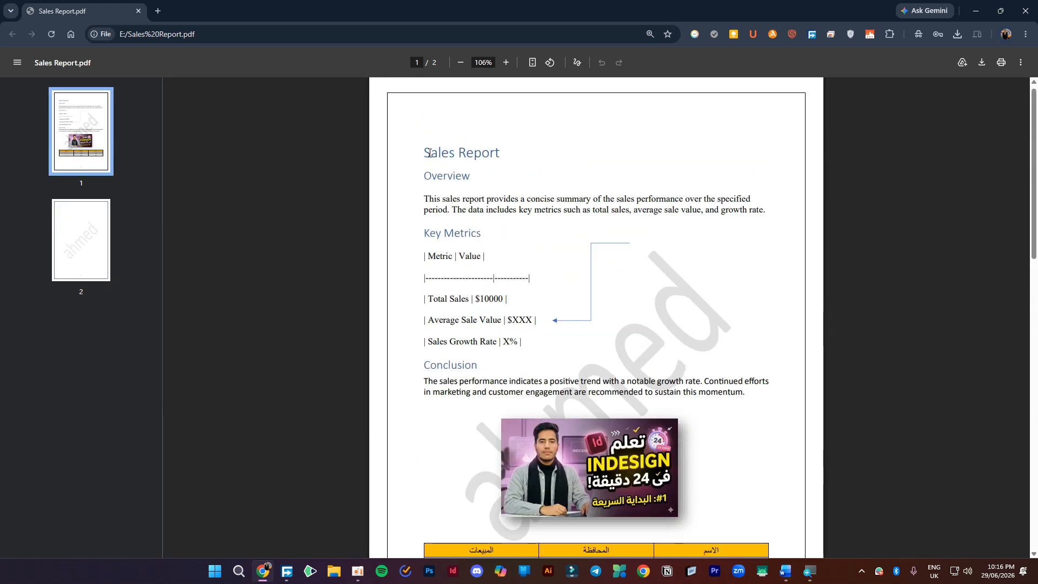
pyautogui.keyDown('ctrl'); pyautogui.scroll(5, 389, 163); pyautogui.keyUp('ctrl')
pyautogui.keyDown('ctrl'); pyautogui.scroll(-8, 292, 173); pyautogui.keyUp('ctrl')
pyautogui.keyDown('ctrl'); pyautogui.scroll(4, 480, 212); pyautogui.keyUp('ctrl')
pyautogui.scroll(-9, 611, 379)
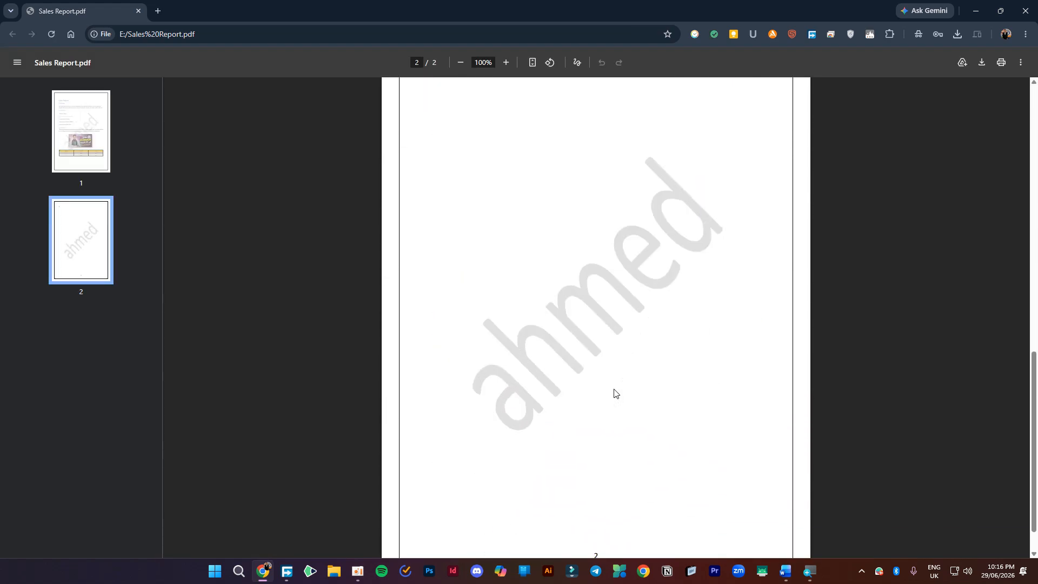
pyautogui.scroll(9, 612, 357)
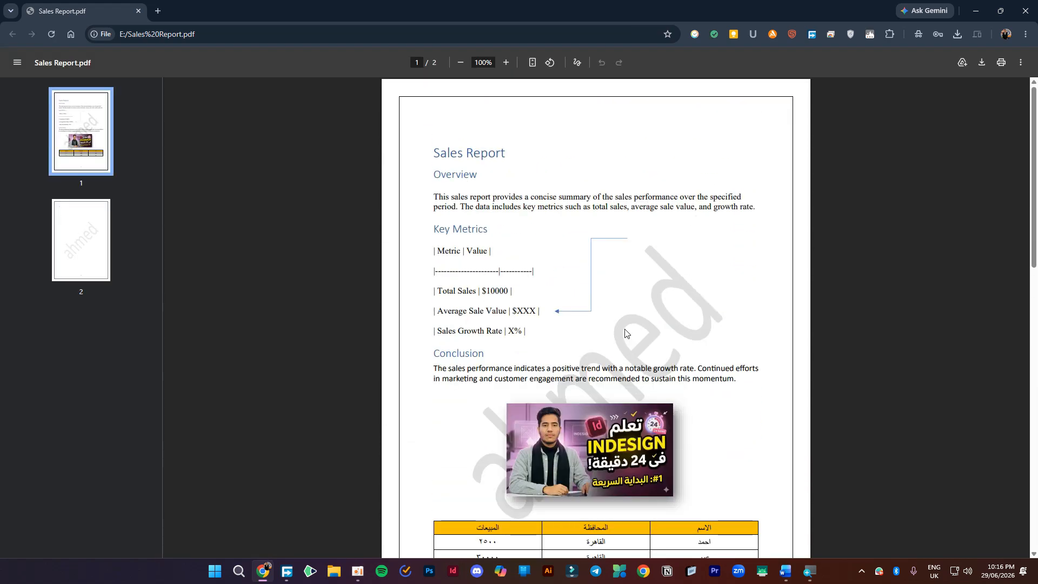